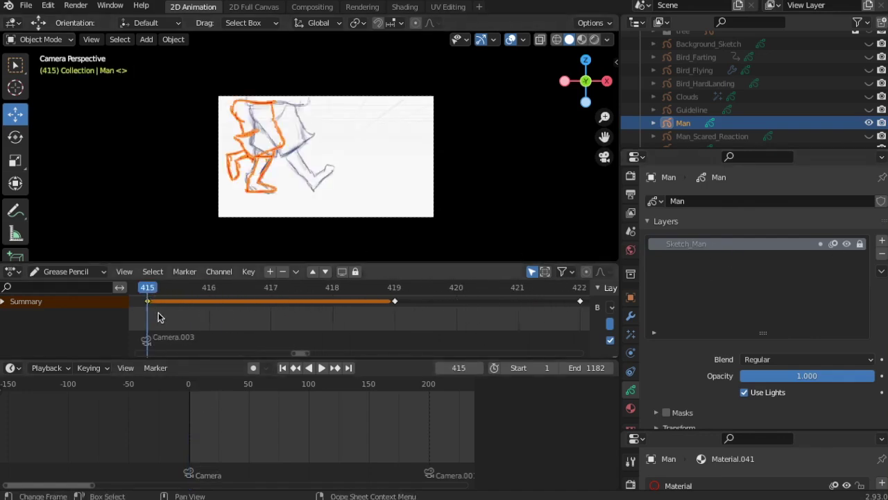
# Add a layer named shoes-Ink to the Man object and switch to Draw Mode with the material list expanded.
pyautogui.click(882, 240)
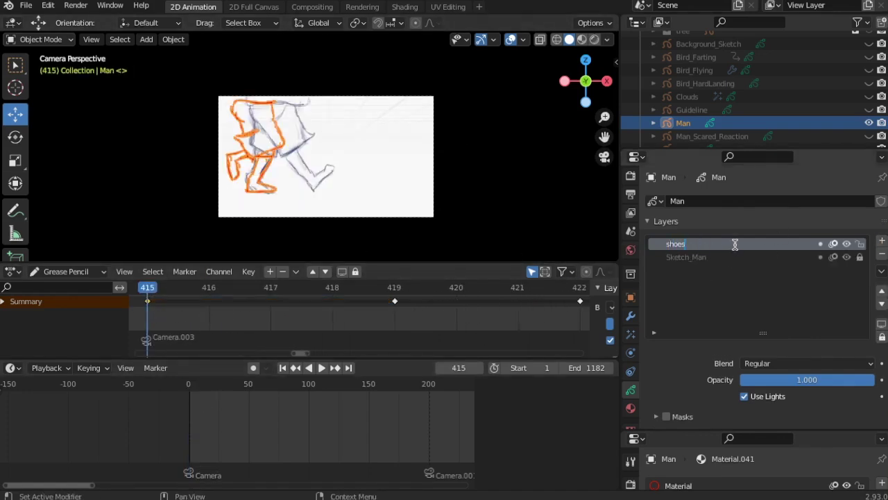
pyautogui.scroll(4, 402, 154)
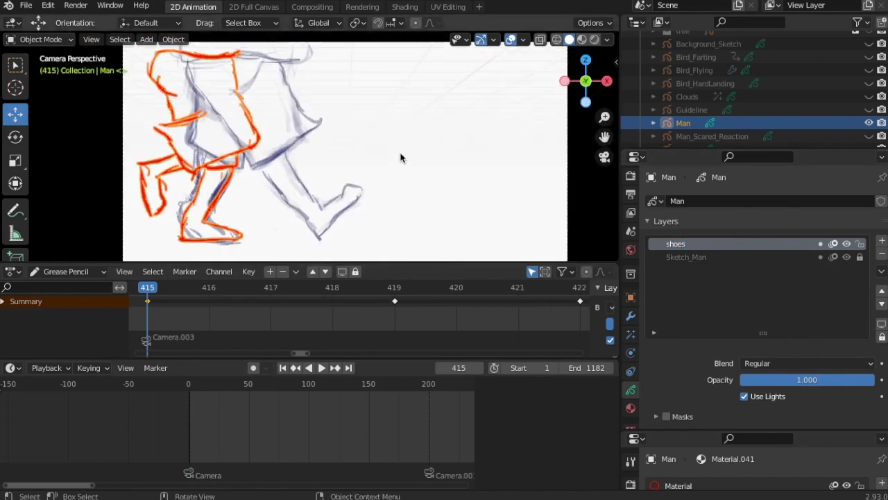
pyautogui.click(70, 39)
pyautogui.click(32, 97)
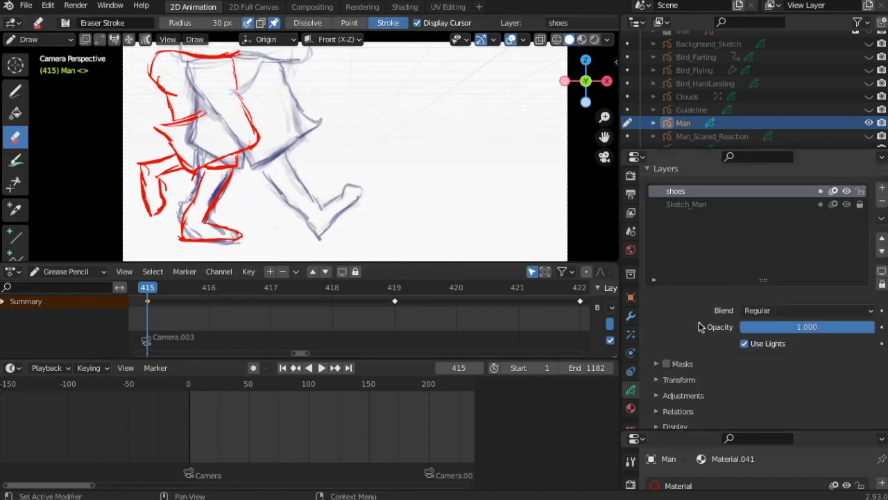
pyautogui.moveTo(700, 431); pyautogui.dragTo(700, 270)
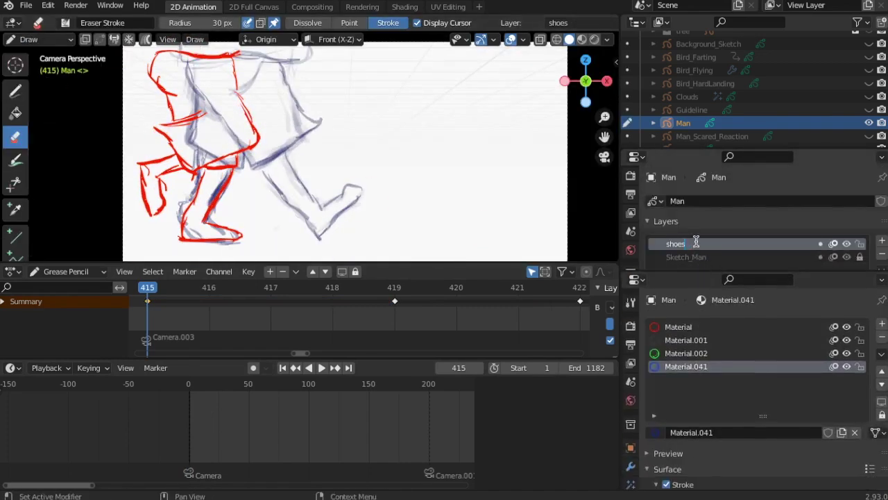
pyautogui.press('Return')
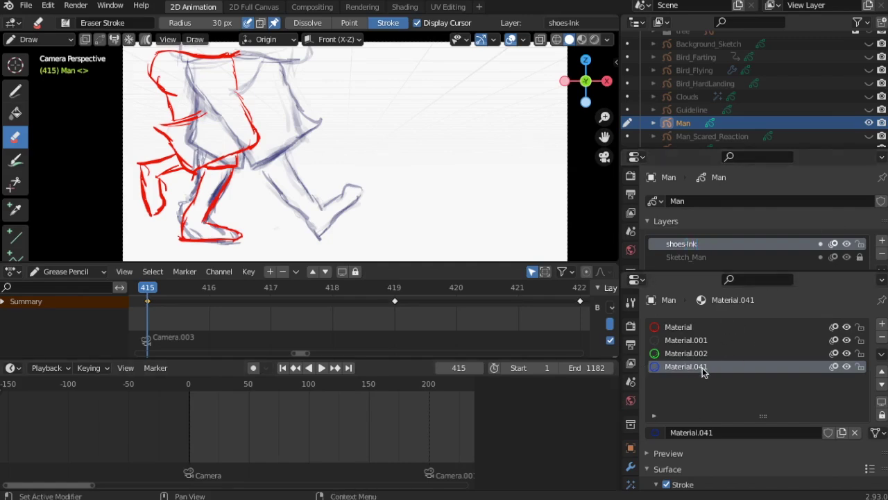
# Activate the Draw tool with the Ink Pen at 17 px radius and bring the legs into view.
pyautogui.scroll(4, 216, 167)
pyautogui.click(17, 91)
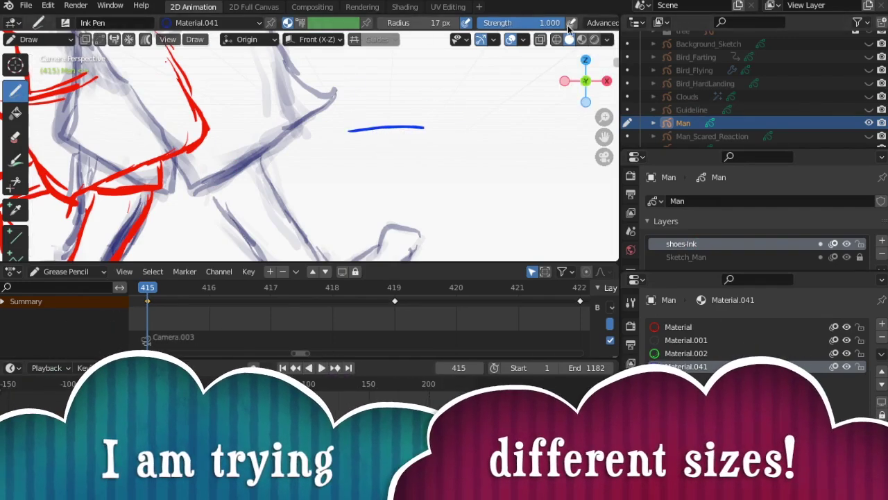
pyautogui.scroll(-3, 352, 141)
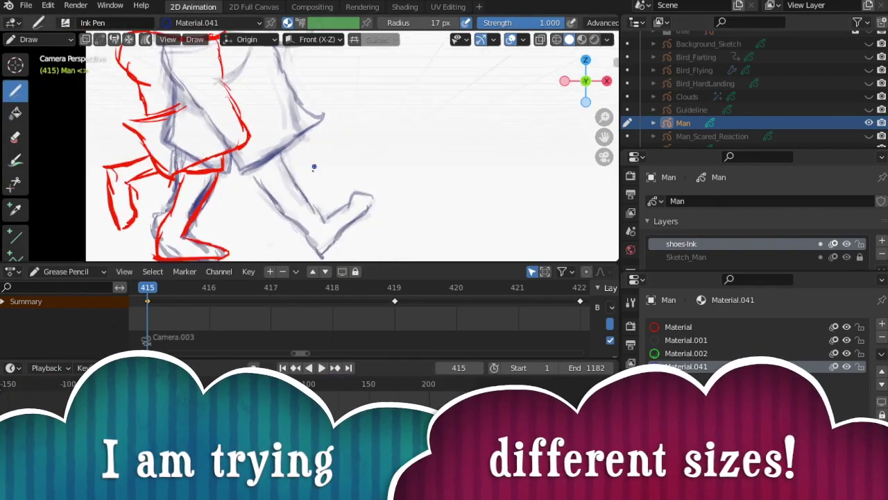
pyautogui.keyDown('shift'); pyautogui.moveTo(304, 185); pyautogui.dragTo(452, 108, button='middle'); pyautogui.keyUp('shift')
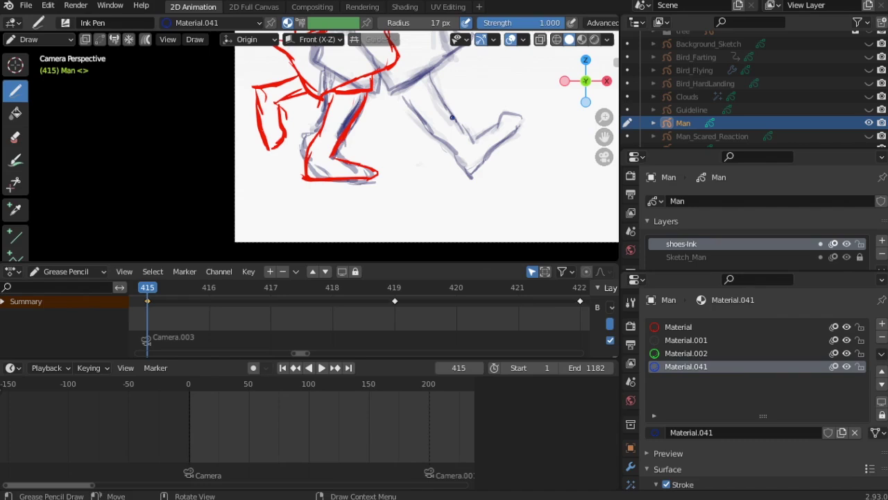
# Fade the stroke colour of the red sketch Material to a faint tint and hide the neighbouring frames' onion skins.
pyautogui.click(677, 326)
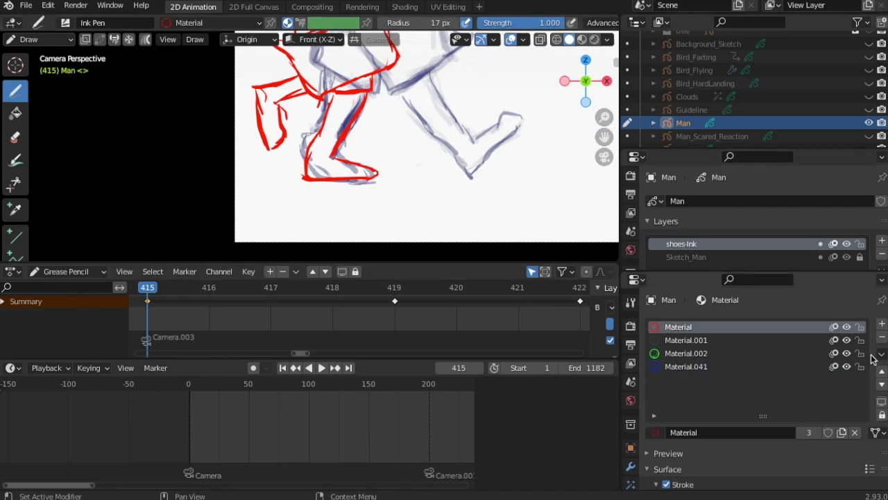
pyautogui.moveTo(887, 349); pyautogui.dragTo(886, 432)
pyautogui.click(831, 367)
pyautogui.moveTo(833, 350); pyautogui.dragTo(756, 354)
pyautogui.click(523, 40)
pyautogui.click(442, 358)
pyautogui.click(804, 368)
pyautogui.scroll(5, 730, 348)
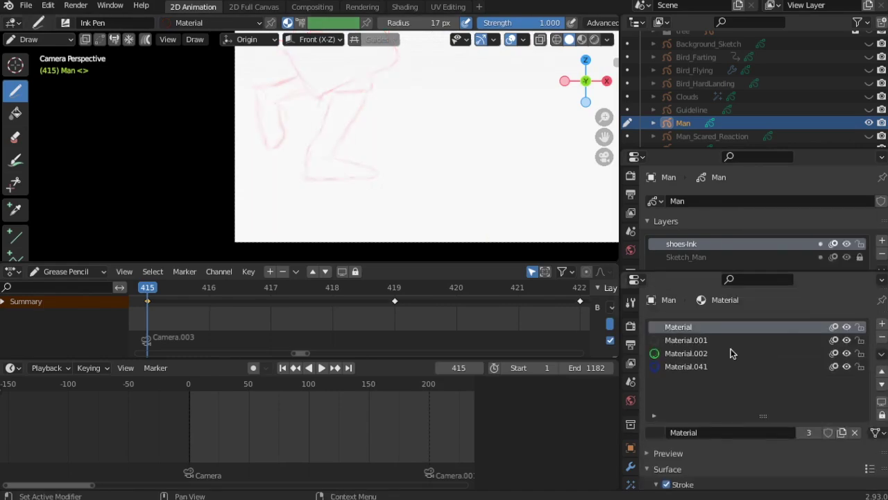
# Ink the outline and sole of the planted foot's shoe at frame 415 using Material.041.
pyautogui.click(686, 367)
pyautogui.moveTo(312, 154); pyautogui.dragTo(328, 157)
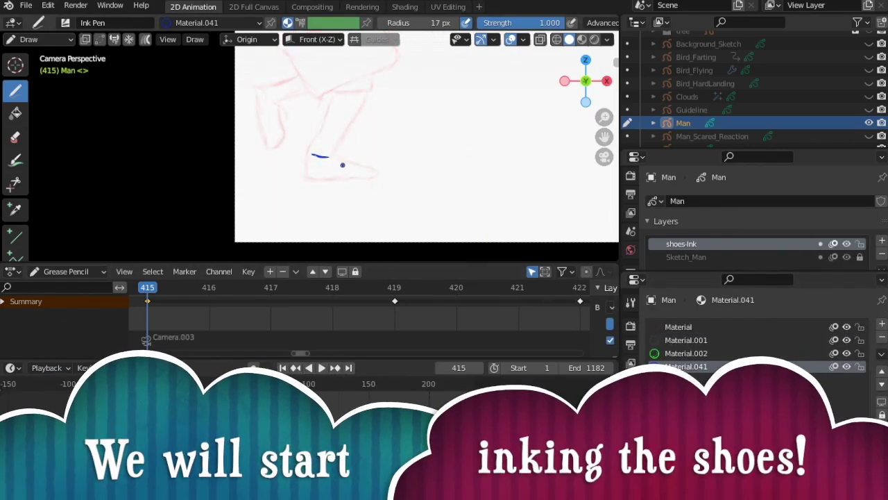
pyautogui.moveTo(313, 152)
pyautogui.mouseDown()
pyautogui.moveTo(309, 163)
pyautogui.moveTo(333, 163)
pyautogui.mouseUp()
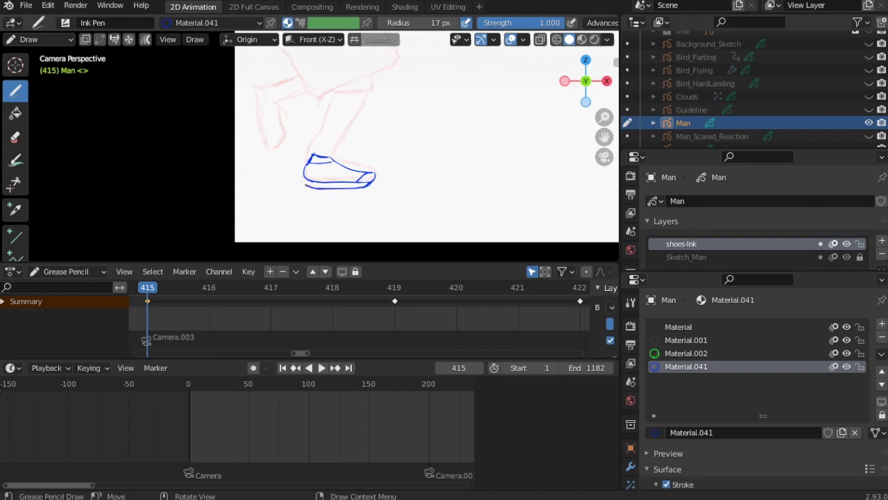
# Choose the Eraser Soft brush, clean up the shoe's sole lines, and finish the heel edge and side strap with ink.
pyautogui.click(15, 141)
pyautogui.press('f')
pyautogui.click(272, 216)
pyautogui.click(66, 23)
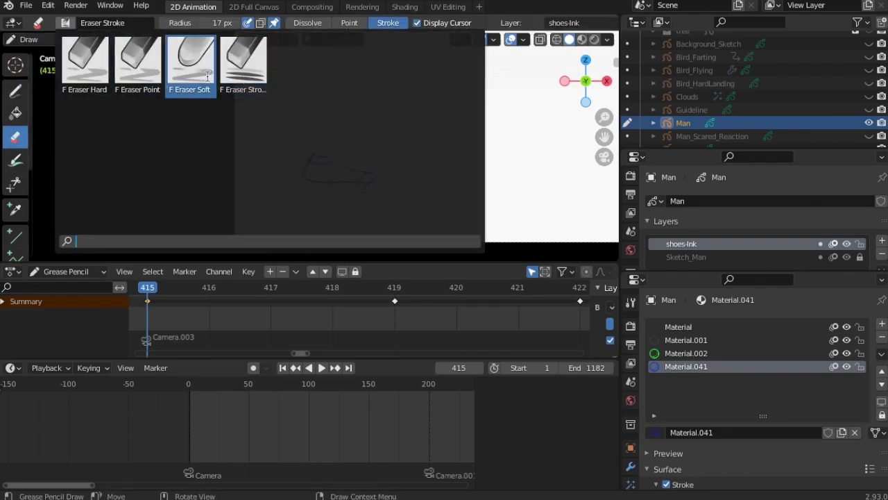
pyautogui.click(192, 66)
pyautogui.hotkey('ctrl', 'z')
pyautogui.keyDown('ctrl'); pyautogui.moveTo(364, 198); pyautogui.dragTo(370, 195); pyautogui.keyUp('ctrl')
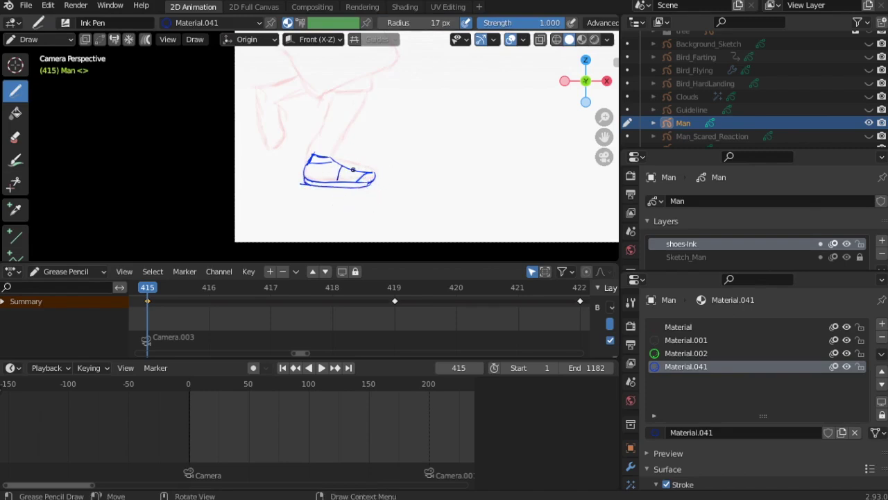
# Duplicate all the shoe strokes in Edit Mode and place the copy over the raised back foot.
pyautogui.click(72, 40)
pyautogui.click(38, 33)
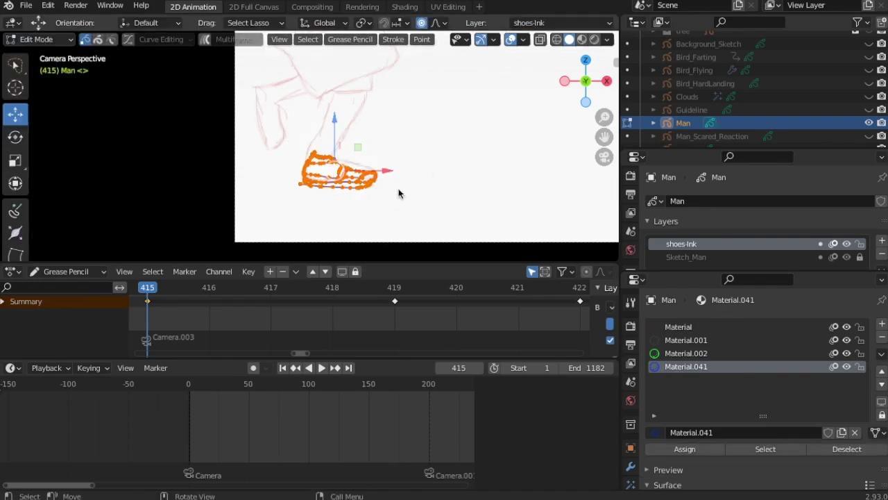
pyautogui.hotkey('shift', 'd')
pyautogui.click(322, 130)
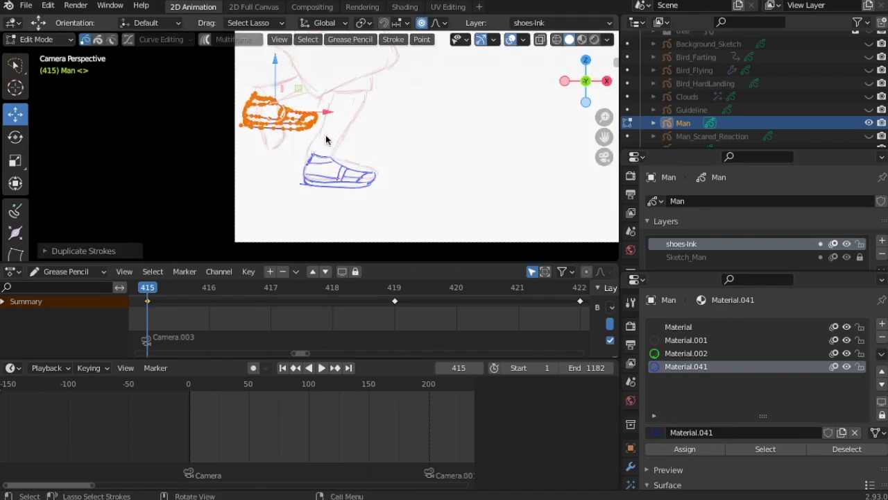
# Turn off proportional editing and rotate the duplicated shoe toe-down to match the raised back foot.
pyautogui.press('w')
pyautogui.press('g')
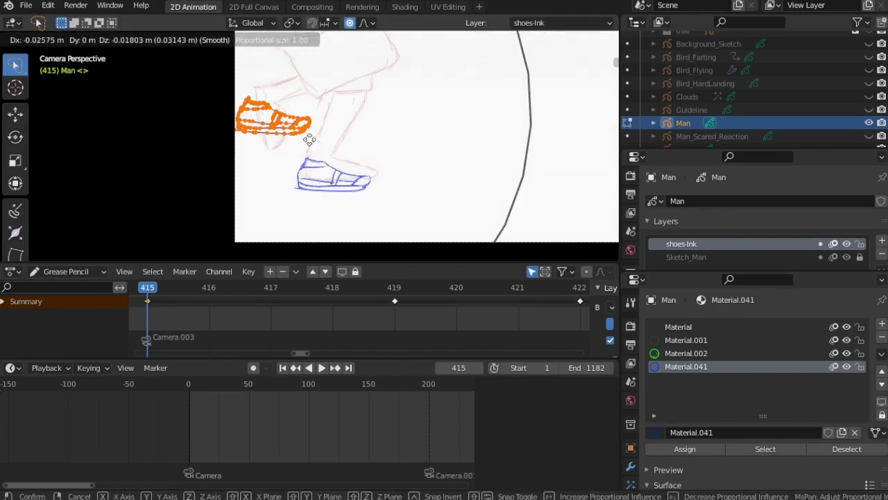
pyautogui.press('Escape')
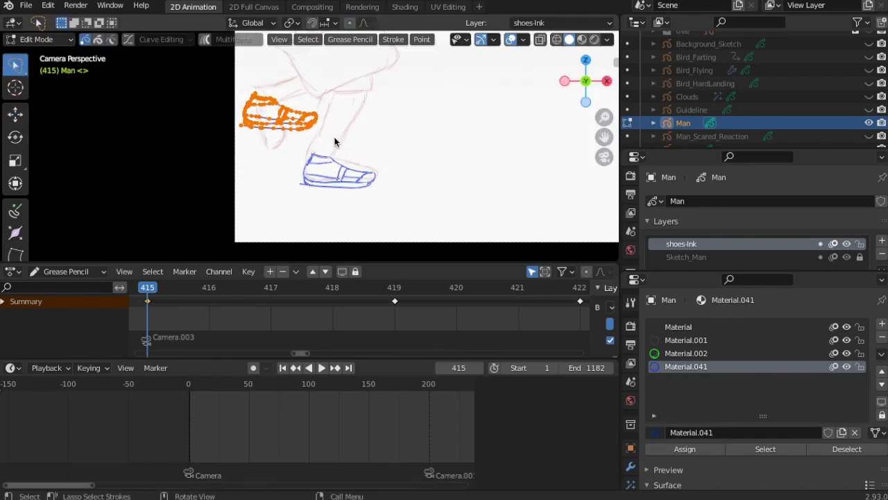
pyautogui.press('r')
pyautogui.click(272, 163)
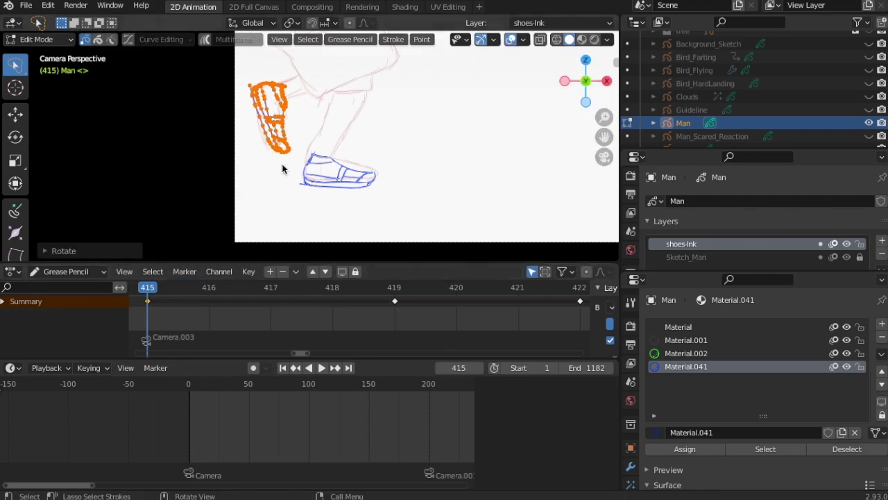
# At frame 419, enable auto keying, then move and rotate the second shoe onto the forward foot with its toe raised.
pyautogui.moveTo(153, 291); pyautogui.dragTo(368, 290)
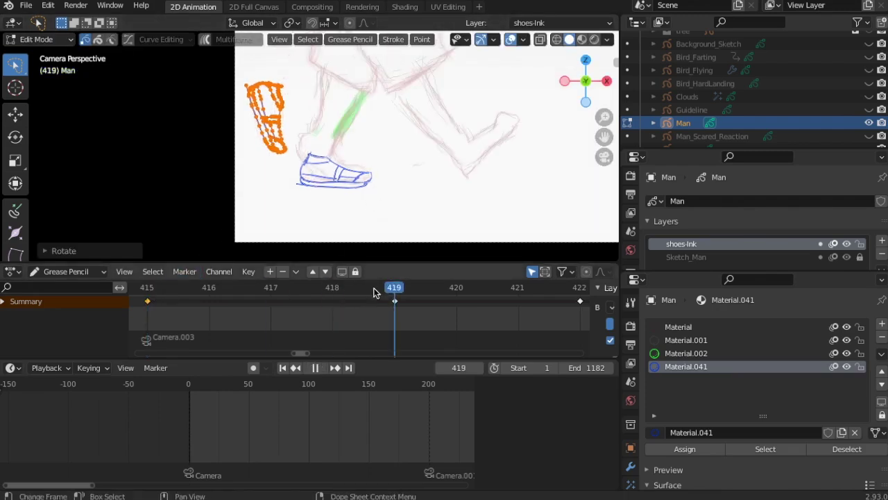
pyautogui.press('space')
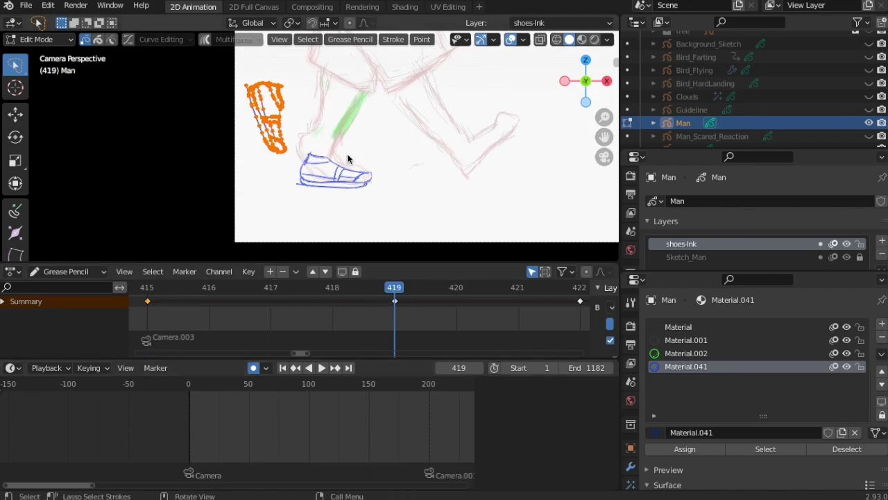
pyautogui.press('g')
pyautogui.click(539, 215)
pyautogui.press('r')
pyautogui.click(474, 205)
pyautogui.press('g')
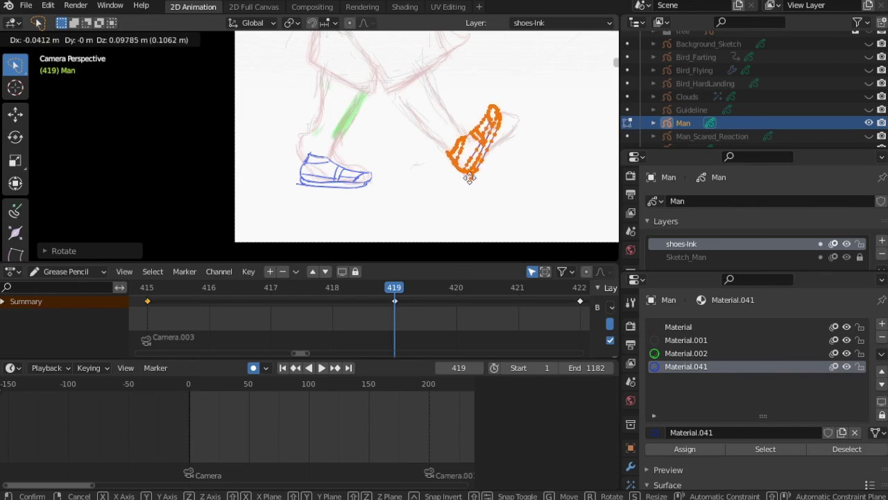
pyautogui.click(467, 179)
# Select the heel-side points of the planted shoe at frame 419 and reshape them with the Grab sculpt brush at 85 px radius.
pyautogui.moveTo(347, 151); pyautogui.dragTo(334, 153)
pyautogui.moveTo(447, 167); pyautogui.dragTo(404, 194)
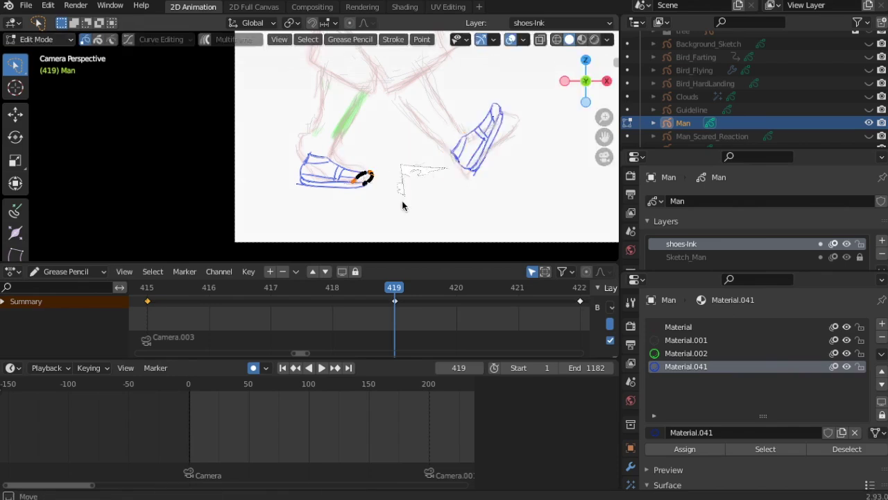
pyautogui.moveTo(294, 209); pyautogui.dragTo(297, 210)
pyautogui.press('g')
pyautogui.press('Escape')
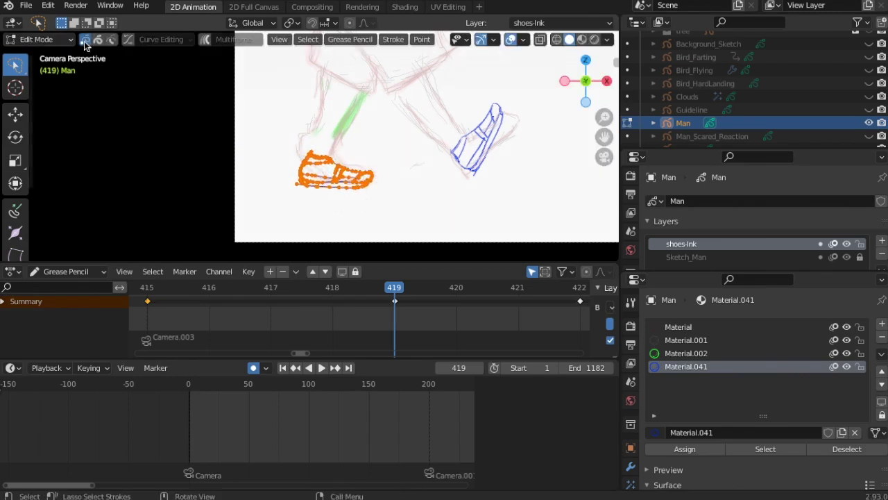
pyautogui.moveTo(343, 190); pyautogui.dragTo(337, 147)
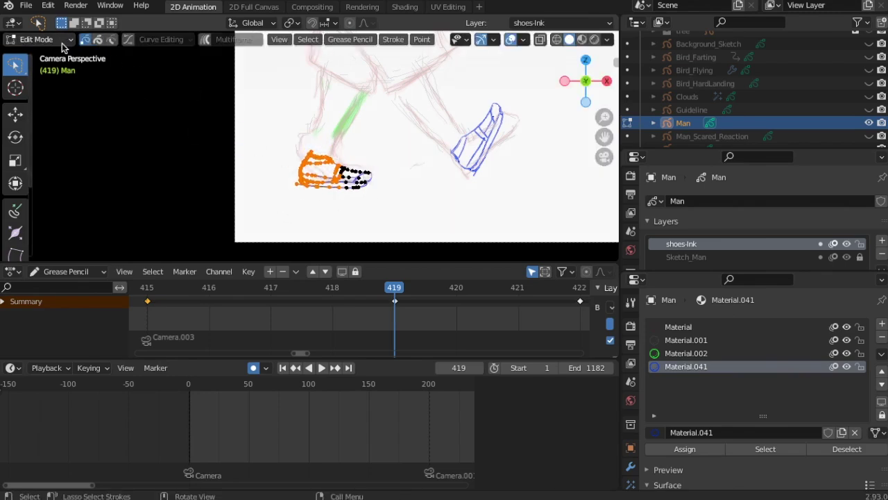
pyautogui.click(38, 39)
pyautogui.click(33, 70)
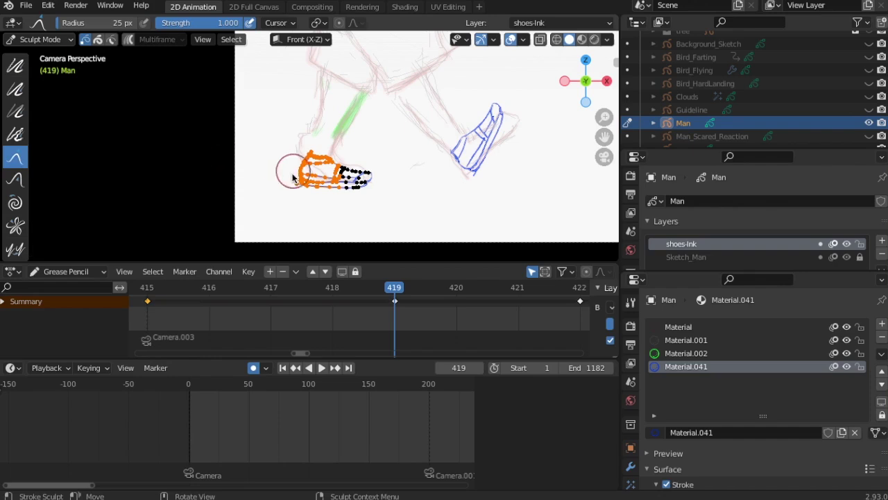
pyautogui.press('f')
pyautogui.click(327, 194)
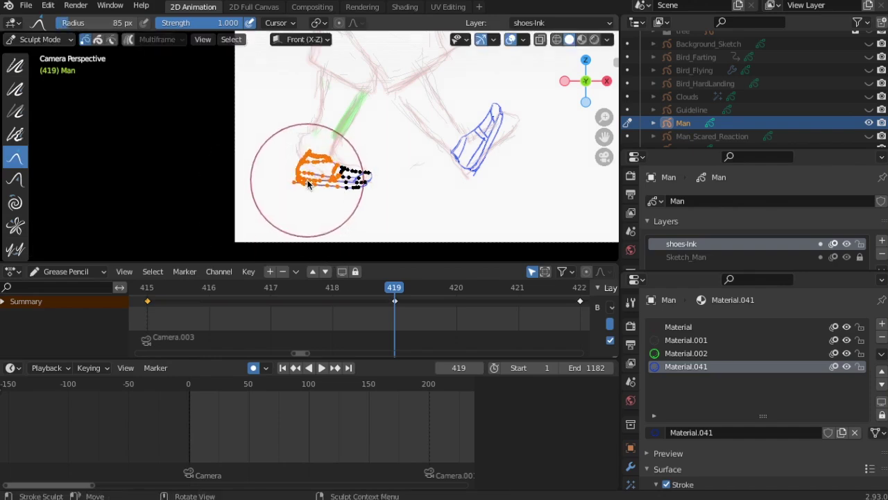
pyautogui.moveTo(324, 180)
pyautogui.mouseDown()
pyautogui.moveTo(301, 180)
pyautogui.moveTo(313, 175)
pyautogui.moveTo(380, 195)
pyautogui.moveTo(330, 195)
pyautogui.mouseUp()
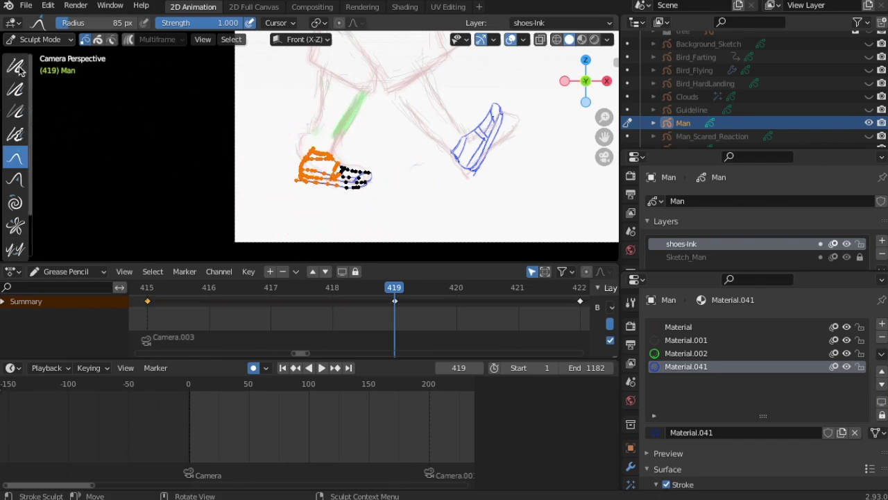
# Rotate and move the selected heel-side points in Edit Mode so the rear foot's heel lifts while its toe stays down.
pyautogui.click(41, 40)
pyautogui.click(58, 72)
pyautogui.press('r')
pyautogui.click(317, 195)
pyautogui.press('g')
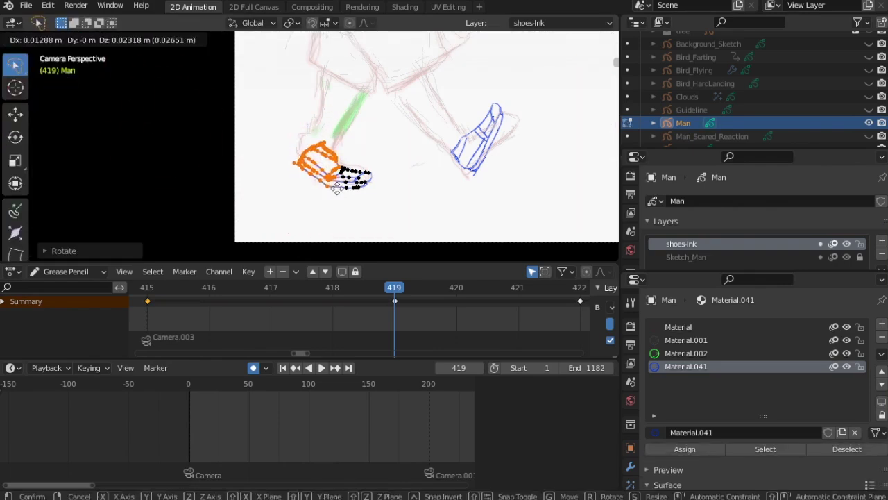
pyautogui.click(339, 192)
pyautogui.press('r')
pyautogui.click(340, 193)
pyautogui.press('g')
pyautogui.click(340, 194)
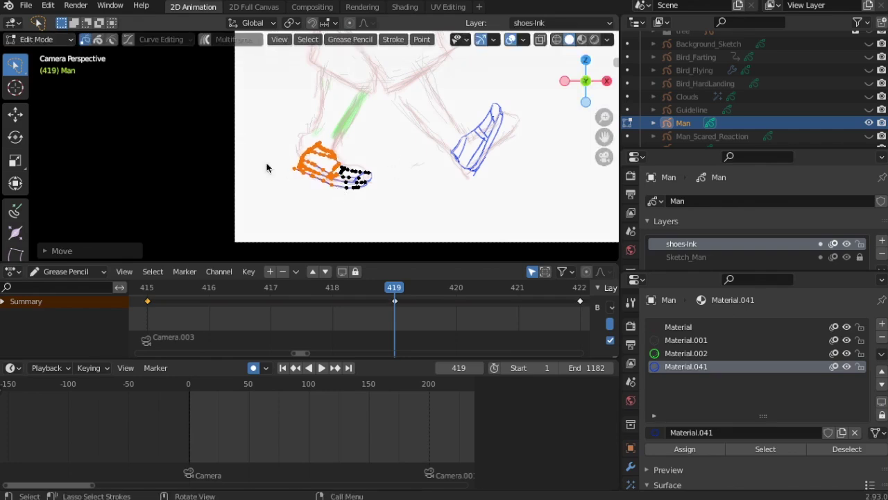
# At frame 422, select the forward shoe and rotate and move it flat onto the planted foot.
pyautogui.press('space')
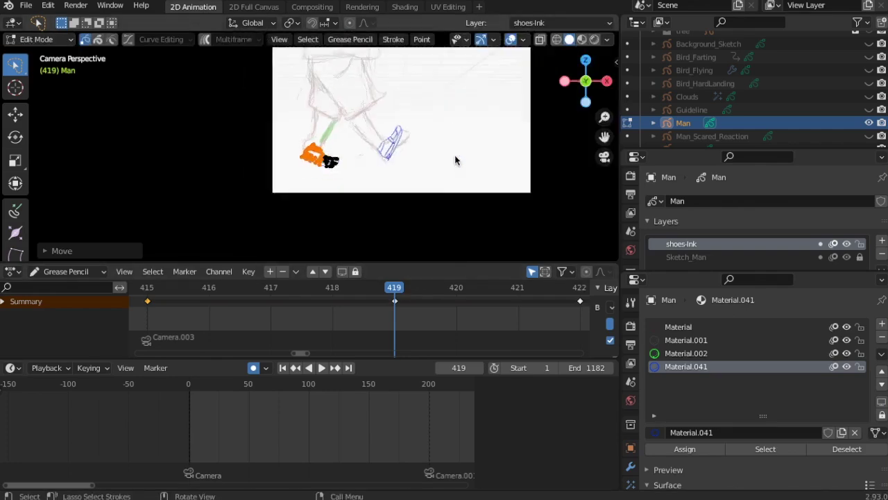
pyautogui.scroll(-1, 522, 293)
pyautogui.press('space')
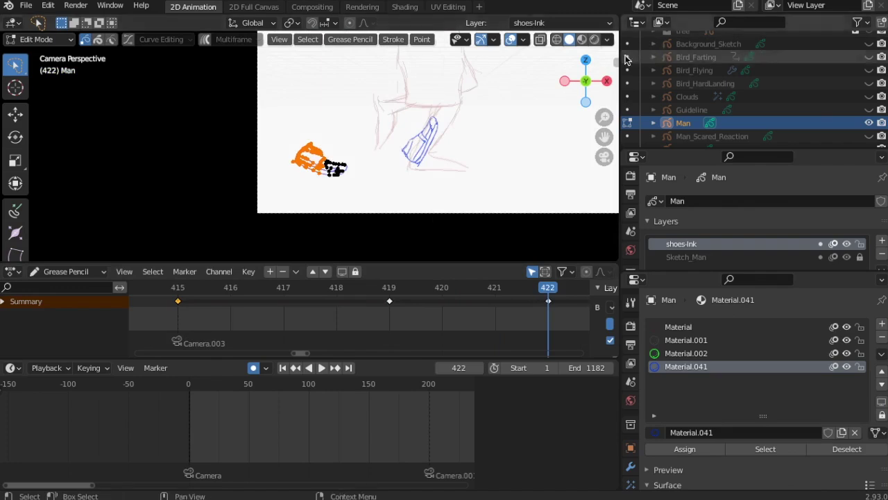
pyautogui.moveTo(524, 292)
pyautogui.mouseDown()
pyautogui.moveTo(214, 291)
pyautogui.moveTo(544, 303)
pyautogui.mouseUp()
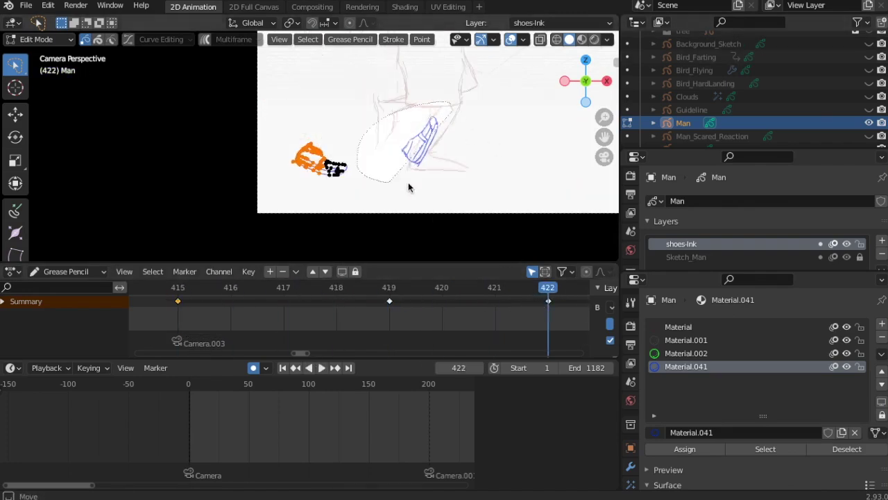
pyautogui.moveTo(360, 175); pyautogui.dragTo(440, 192)
pyautogui.press('r')
pyautogui.click(421, 204)
pyautogui.press('g')
pyautogui.click(433, 218)
# At frame 422, select the rear shoe, then rotate and move it onto the sketch's raised rear foot.
pyautogui.moveTo(350, 150); pyautogui.dragTo(368, 189)
pyautogui.press('r')
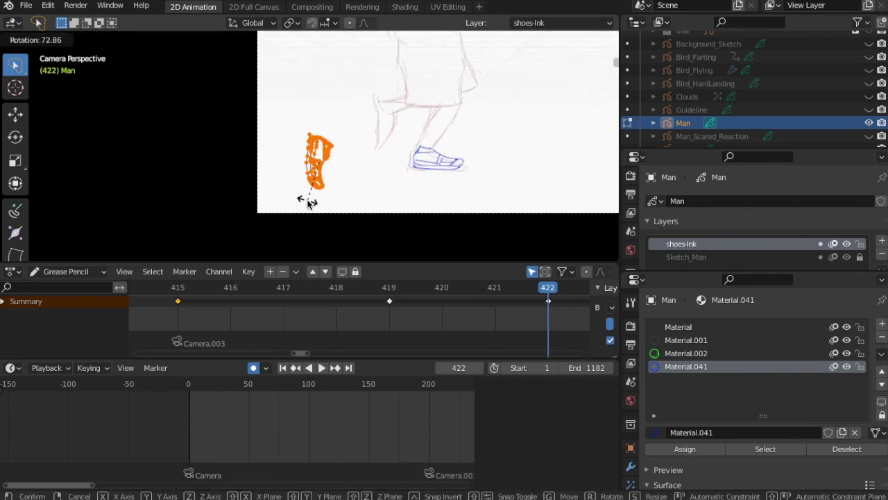
pyautogui.click(303, 197)
pyautogui.press('g')
pyautogui.click(447, 164)
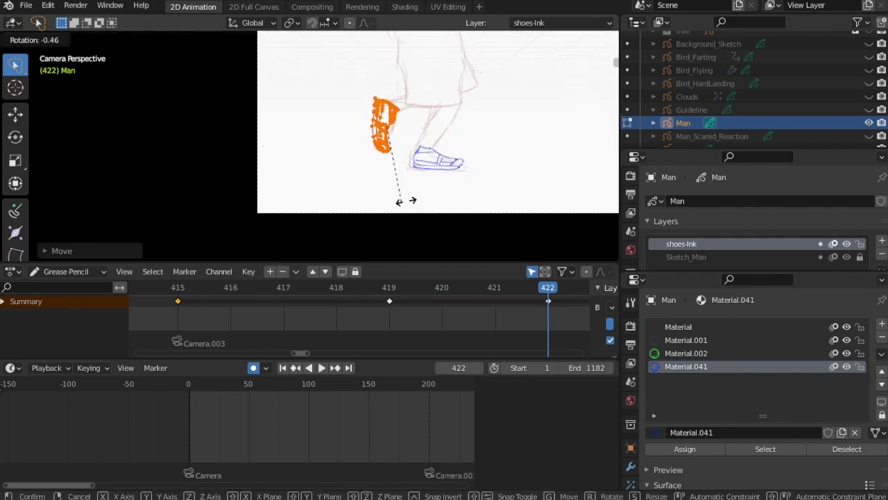
pyautogui.press('r')
pyautogui.click(430, 167)
pyautogui.press('x')
pyautogui.click(338, 169)
# Fine-tune the rear shoe's rotation and position at frame 422 so its toe points down along the raised foot.
pyautogui.moveTo(553, 288)
pyautogui.mouseDown()
pyautogui.moveTo(338, 290)
pyautogui.moveTo(549, 297)
pyautogui.mouseUp()
pyautogui.press('a')
pyautogui.hotkey('shift', 'd')
pyautogui.click(433, 144)
pyautogui.press('r')
pyautogui.click(375, 182)
pyautogui.press('g')
pyautogui.click(397, 186)
pyautogui.press('r')
pyautogui.click(412, 188)
pyautogui.press('g')
pyautogui.click(403, 188)
pyautogui.scroll(-3, 462, 292)
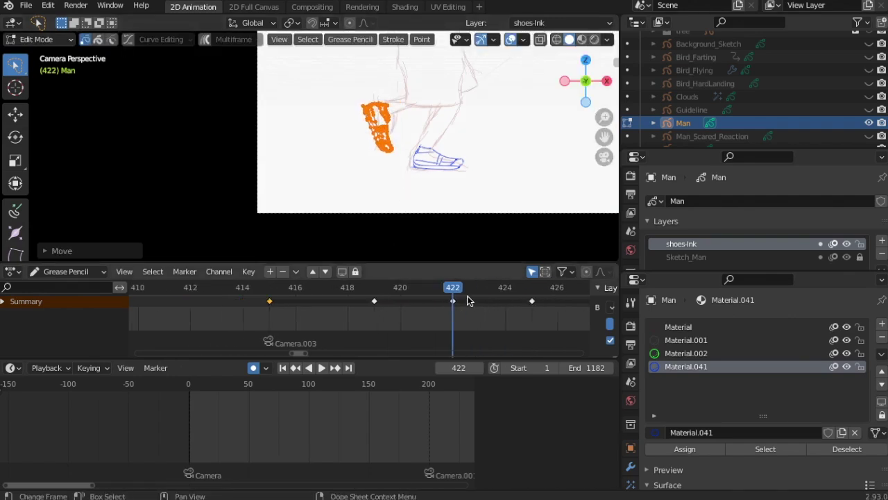
# At frame 425, move and rotate the selected shoe onto the forward foot with its toe raised.
pyautogui.click(530, 288)
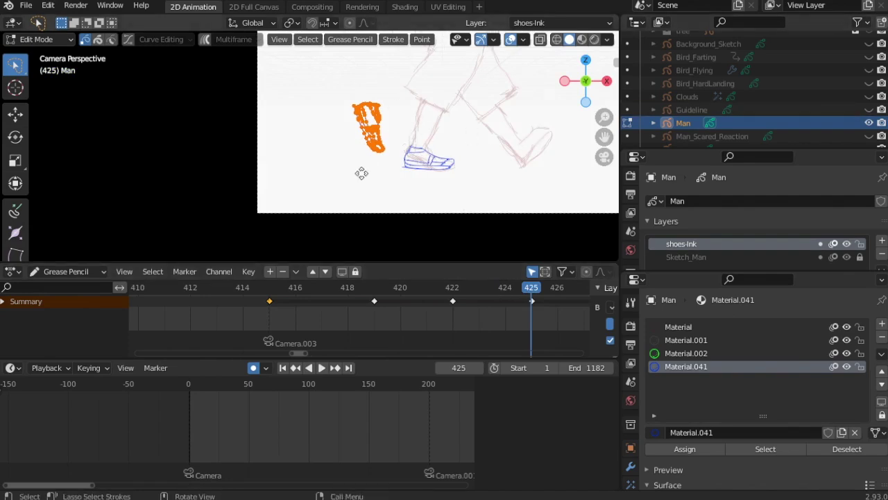
pyautogui.press('g')
pyautogui.click(525, 211)
pyautogui.press('r')
pyautogui.click(543, 144)
pyautogui.press('g')
pyautogui.click(515, 182)
# At frame 429, rotate the selected forward shoe flat and move it onto the planted front foot.
pyautogui.click(505, 288)
pyautogui.moveTo(504, 288)
pyautogui.mouseDown()
pyautogui.moveTo(312, 282)
pyautogui.moveTo(531, 288)
pyautogui.mouseUp()
pyautogui.scroll(-6, 531, 286)
pyautogui.moveTo(492, 288); pyautogui.dragTo(286, 295, button='middle')
pyautogui.scroll(3, 347, 307)
pyautogui.click(315, 287)
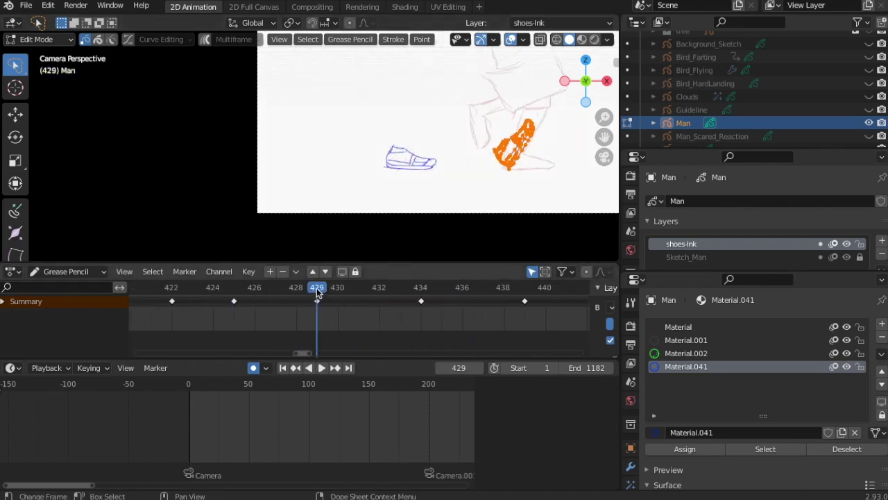
pyautogui.press('r')
pyautogui.click(497, 186)
pyautogui.press('g')
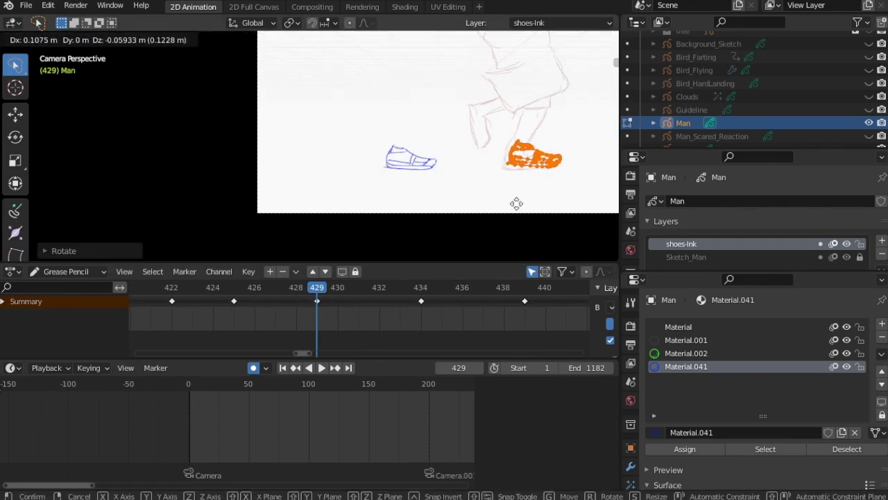
pyautogui.click(511, 209)
# Invert the selection at frame 429, then rotate and move the other shoe onto the raised rear foot.
pyautogui.hotkey('ctrl', 'i')
pyautogui.press('r')
pyautogui.click(424, 212)
pyautogui.press('g')
pyautogui.click(496, 179)
# Move to frame 434 and save the file.
pyautogui.moveTo(322, 287)
pyautogui.mouseDown()
pyautogui.moveTo(171, 287)
pyautogui.moveTo(353, 287)
pyautogui.moveTo(439, 274)
pyautogui.moveTo(421, 276)
pyautogui.mouseUp()
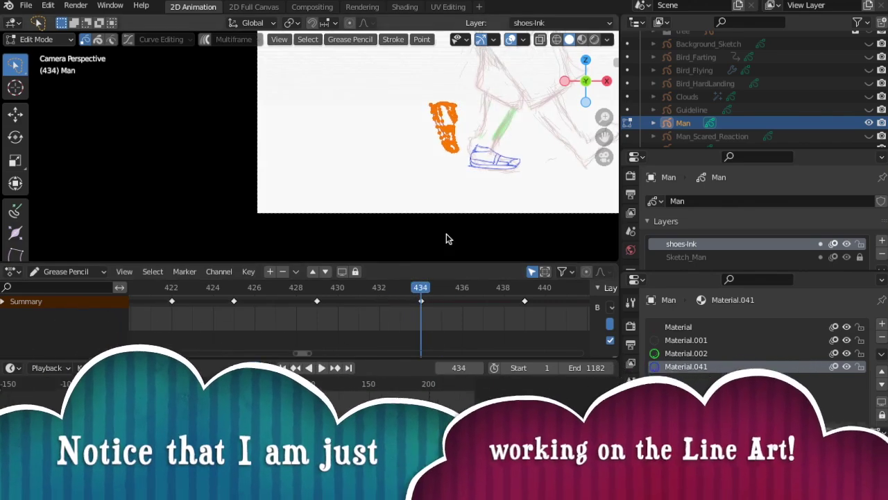
pyautogui.scroll(-3, 202, 329)
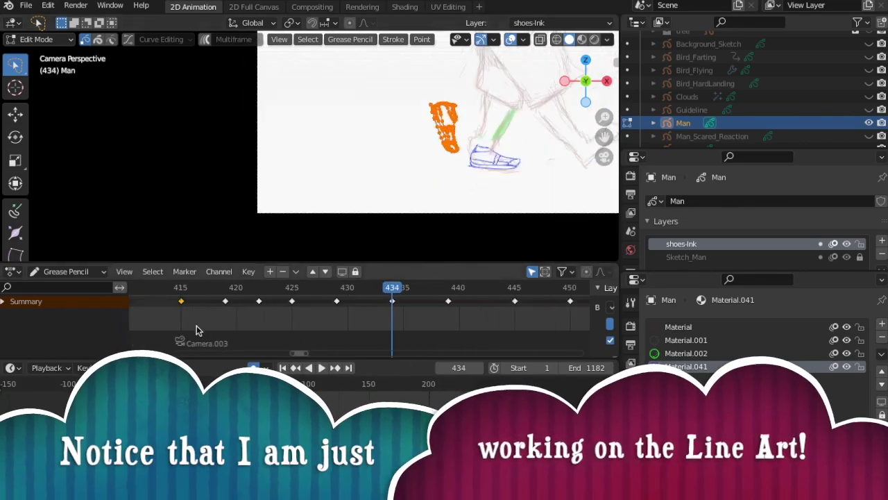
pyautogui.moveTo(390, 287)
pyautogui.mouseDown()
pyautogui.moveTo(384, 299)
pyautogui.moveTo(393, 300)
pyautogui.mouseUp()
pyautogui.click(26, 5)
pyautogui.click(41, 89)
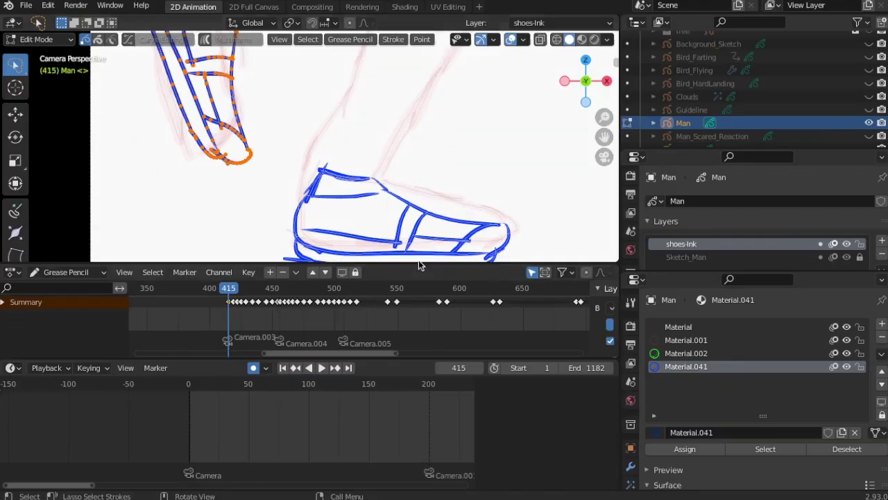
# Enlarge the viewport and, at frame 415, raise the line running from the heel to the strap on the planted shoe.
pyautogui.moveTo(430, 264); pyautogui.dragTo(430, 306)
pyautogui.scroll(4, 375, 280)
pyautogui.scroll(-2, 372, 280)
pyautogui.click(405, 259)
pyautogui.press('l')
pyautogui.press('g')
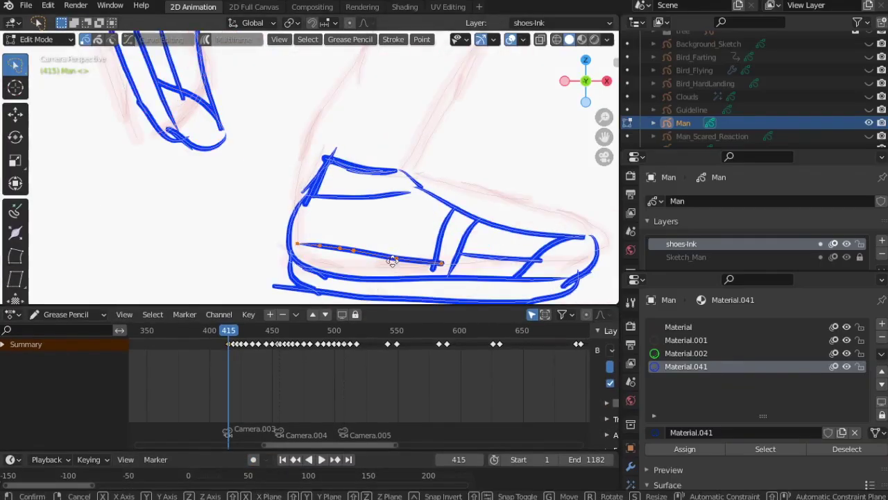
pyautogui.click(391, 249)
# Move the end points of the toe-side line and the toe cap so they meet the neighbouring strokes.
pyautogui.click(540, 263)
pyautogui.press('g')
pyautogui.click(532, 263)
pyautogui.click(589, 239)
pyautogui.press('g')
pyautogui.click(585, 239)
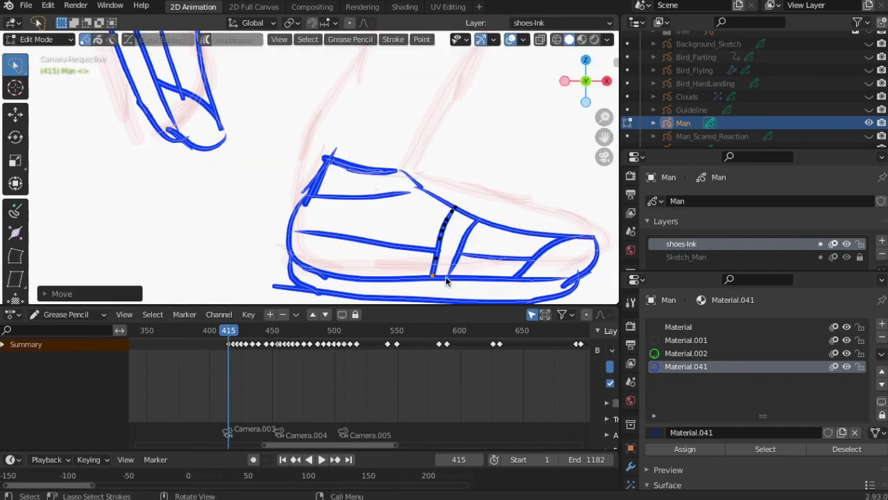
# Move and delete the stray end points of the sole stroke that stick out behind the heel.
pyautogui.click(275, 294)
pyautogui.press('g')
pyautogui.click(270, 290)
pyautogui.press('x')
pyautogui.click(236, 288)
pyautogui.click(306, 296)
pyautogui.press('g')
pyautogui.click(262, 299)
pyautogui.press('x')
pyautogui.click(260, 299)
# Reposition the sole's heel-end points so the heel and bottom strokes join in one curve.
pyautogui.press('g')
pyautogui.click(300, 295)
pyautogui.click(357, 301)
pyautogui.press('g')
pyautogui.click(339, 298)
# Delete the overlapping stroke ends at the toe and move the remaining points so the sole joins the toe cap.
pyautogui.scroll(-1, 486, 284)
pyautogui.keyDown('shift'); pyautogui.moveTo(533, 278); pyautogui.dragTo(492, 254, button='middle'); pyautogui.keyUp('shift')
pyautogui.scroll(3, 488, 253)
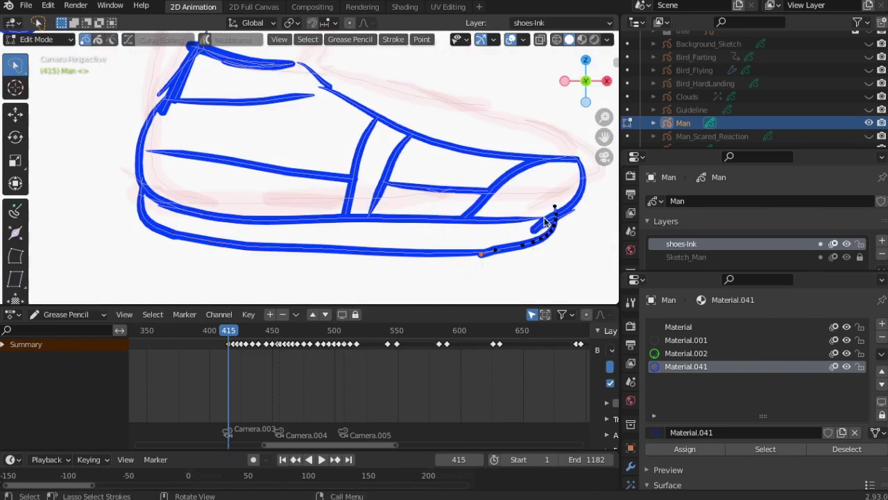
pyautogui.press('x')
pyautogui.click(520, 232)
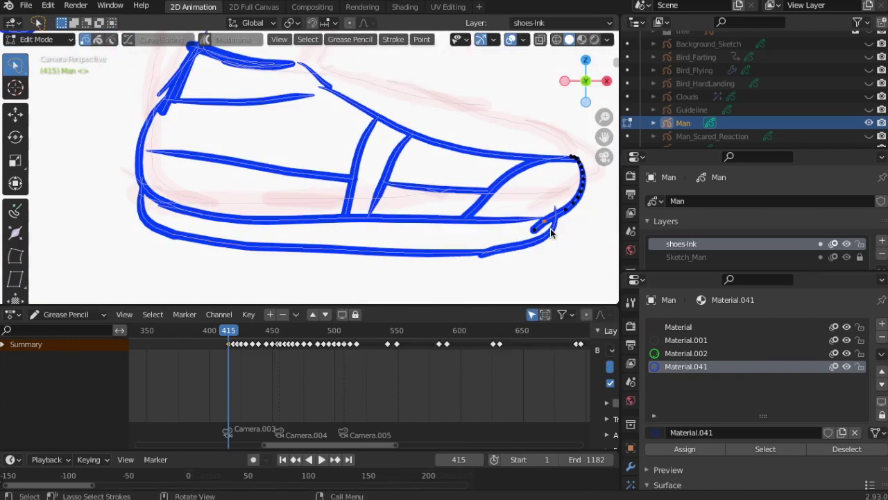
pyautogui.press('g')
pyautogui.click(554, 247)
pyautogui.press('x')
pyautogui.click(575, 222)
pyautogui.press('g')
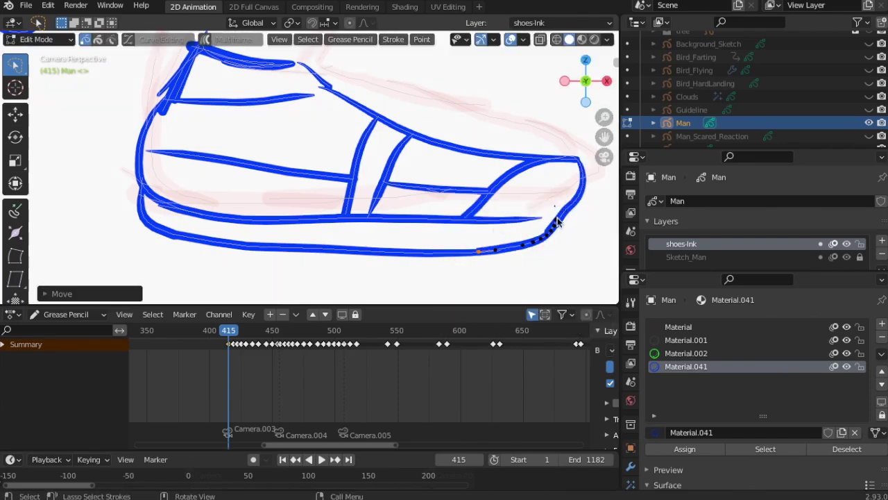
# Remove the overlapping stroke at the back of the ankle and move the heel outline's points to join the collar.
pyautogui.press('x')
pyautogui.click(178, 104)
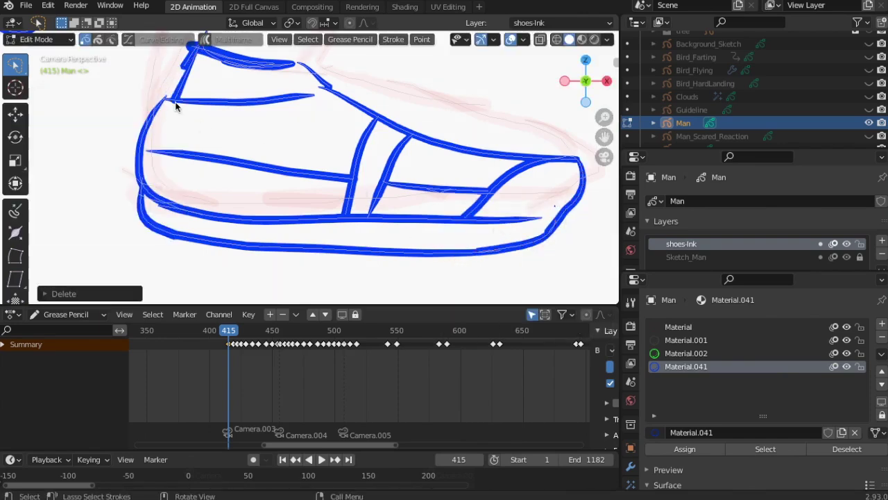
pyautogui.press('g')
pyautogui.click(164, 107)
pyautogui.click(183, 69)
pyautogui.press('g')
pyautogui.click(167, 100)
pyautogui.scroll(-3, 222, 98)
pyautogui.scroll(2, 224, 97)
# Move the end points of the collar's top line and the heel-side line so they meet the shoe's outline.
pyautogui.click(226, 96)
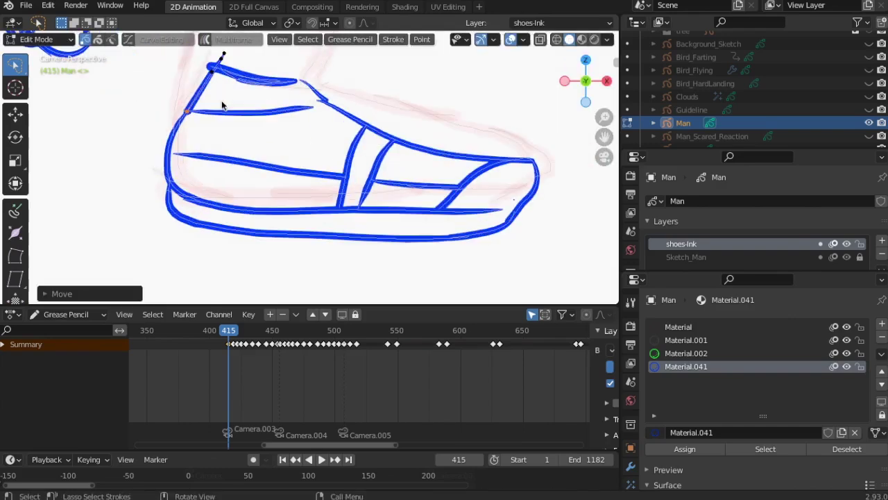
pyautogui.press('x')
pyautogui.click(273, 92)
pyautogui.press('g')
pyautogui.click(307, 78)
pyautogui.press('g')
pyautogui.click(160, 167)
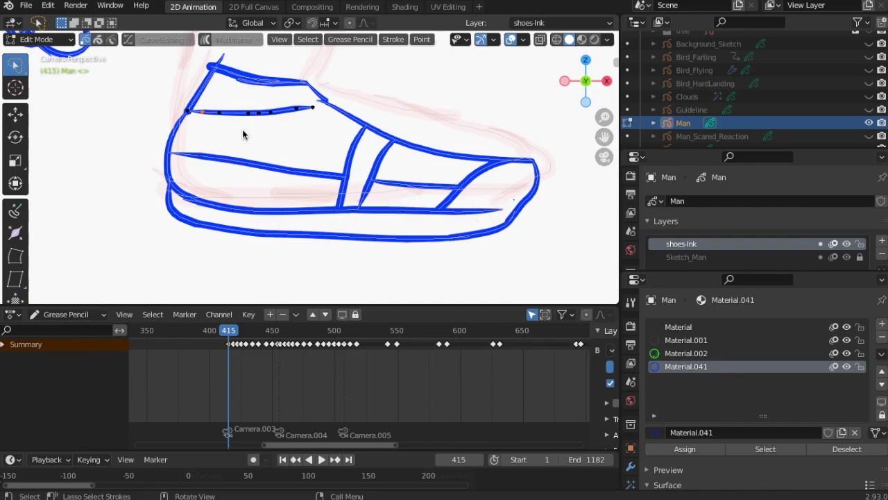
# Select the whole lower collar line, rotate it and move its front end onto the shoe's opening.
pyautogui.hotkey('ctrl', 'l')
pyautogui.press('r')
pyautogui.click(295, 137)
pyautogui.click(318, 109)
pyautogui.press('g')
pyautogui.click(330, 107)
# Select all points and reshape the toe end of the sole in Sculpt Mode with the Grab brush at 85 px radius.
pyautogui.click(43, 41)
pyautogui.press('a')
pyautogui.click(49, 42)
pyautogui.click(40, 84)
pyautogui.moveTo(516, 214); pyautogui.dragTo(526, 209)
pyautogui.moveTo(512, 222); pyautogui.dragTo(518, 225)
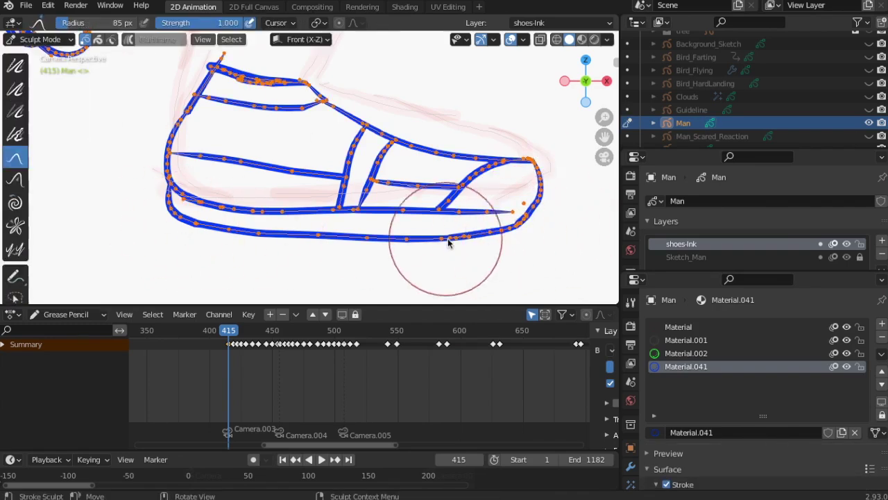
# Switch to Draw mode, add a layer named shoes_fill and place it below the shoes-Ink layer.
pyautogui.click(41, 39)
pyautogui.click(36, 97)
pyautogui.keyDown('ctrl'); pyautogui.moveTo(62, 107); pyautogui.dragTo(279, 70, button='middle'); pyautogui.keyUp('ctrl')
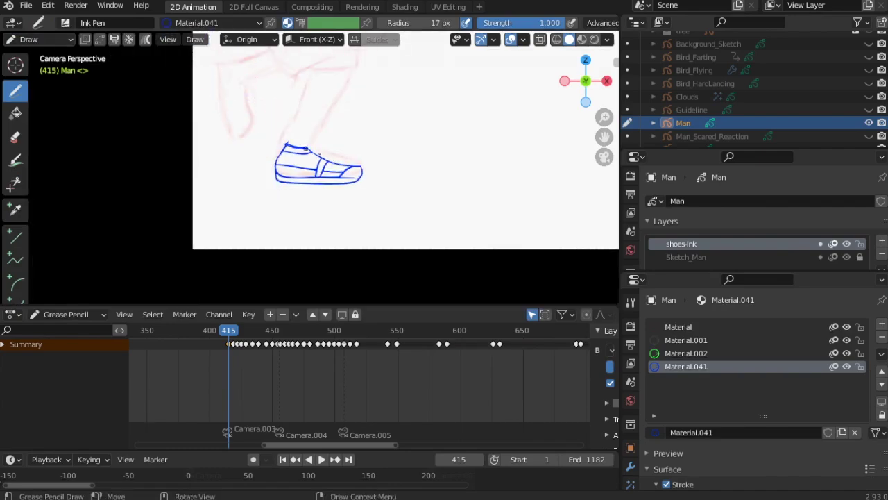
pyautogui.scroll(3, 232, 95)
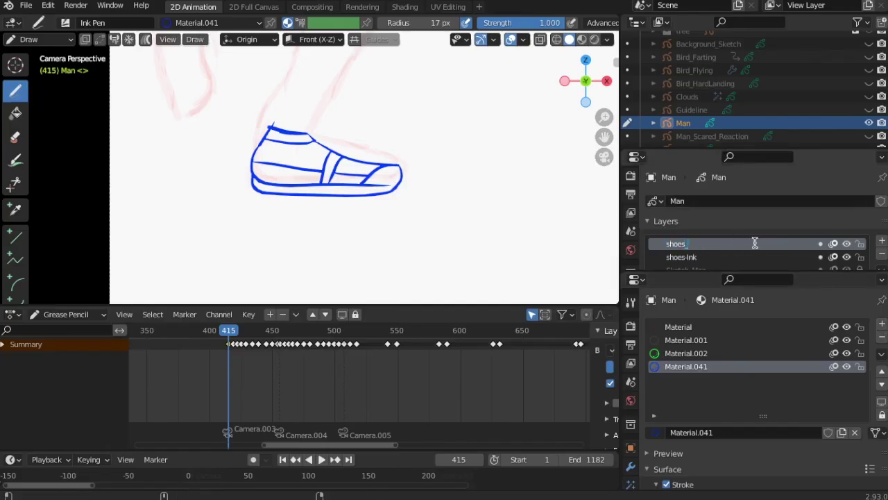
pyautogui.scroll(-3, 692, 260)
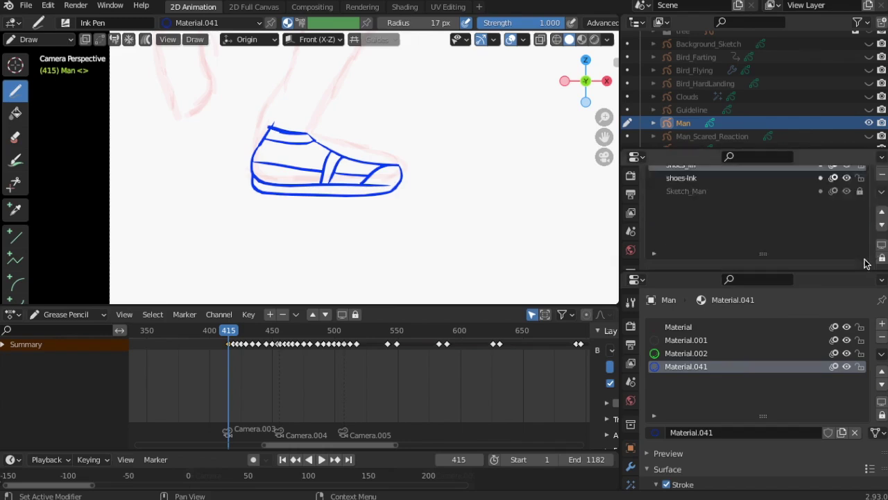
pyautogui.click(684, 204)
pyautogui.click(881, 238)
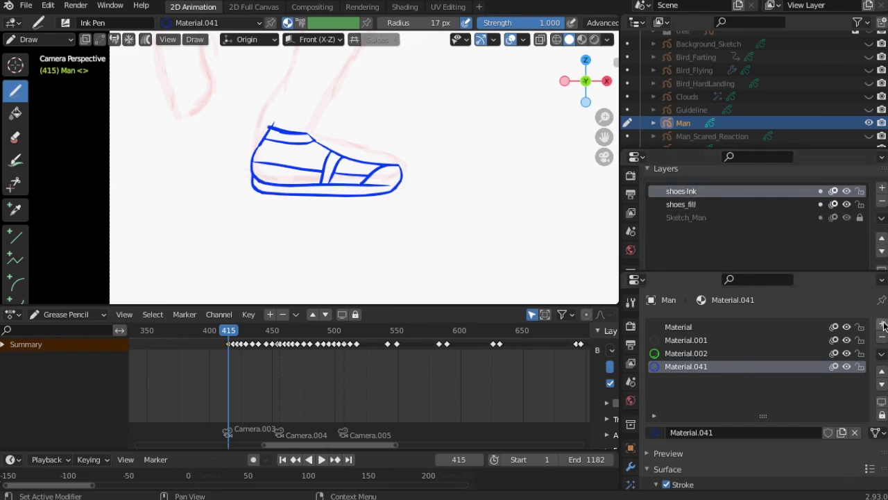
# Add a new material with Stroke off and Fill on, using a bright red solid base color.
pyautogui.click(885, 324)
pyautogui.click(749, 432)
pyautogui.scroll(-5, 742, 420)
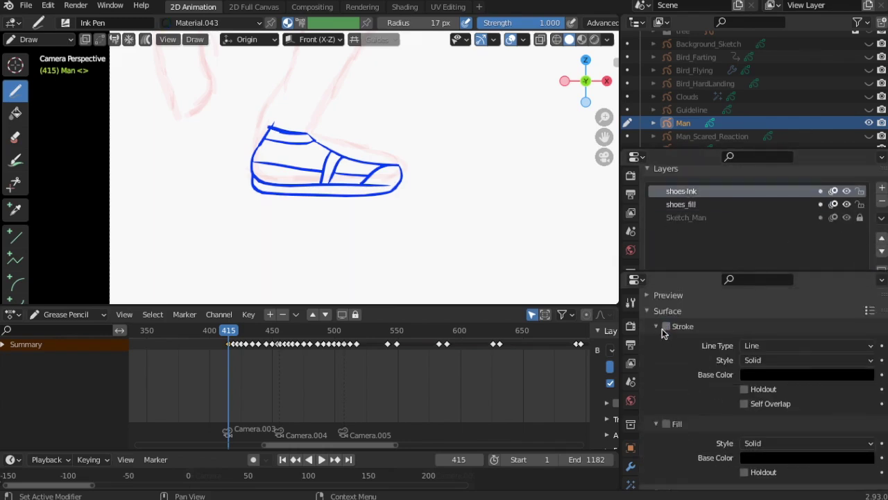
pyautogui.click(667, 423)
pyautogui.scroll(-2, 673, 416)
pyautogui.click(827, 435)
pyautogui.moveTo(863, 335); pyautogui.dragTo(863, 242)
pyautogui.moveTo(812, 321); pyautogui.dragTo(812, 340)
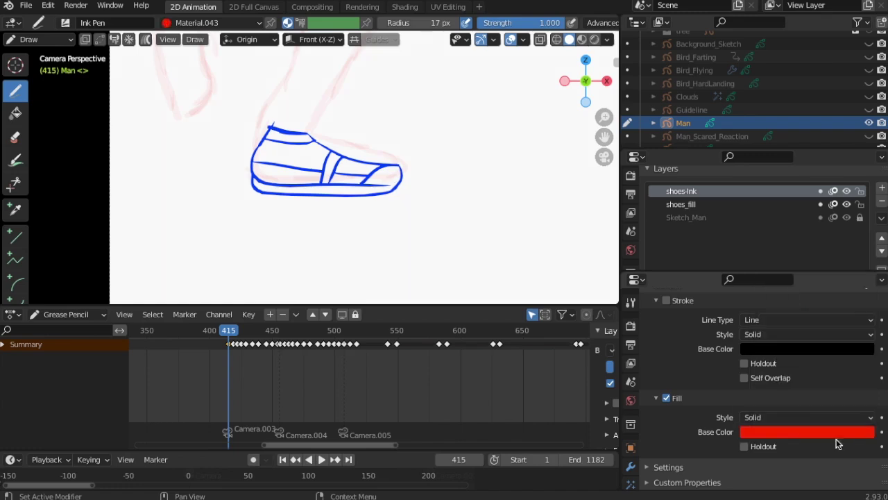
# Try to fill the shoe's upper heel-side panel red on the shoes-Ink layer and check it by toggling layer visibility.
pyautogui.click(15, 112)
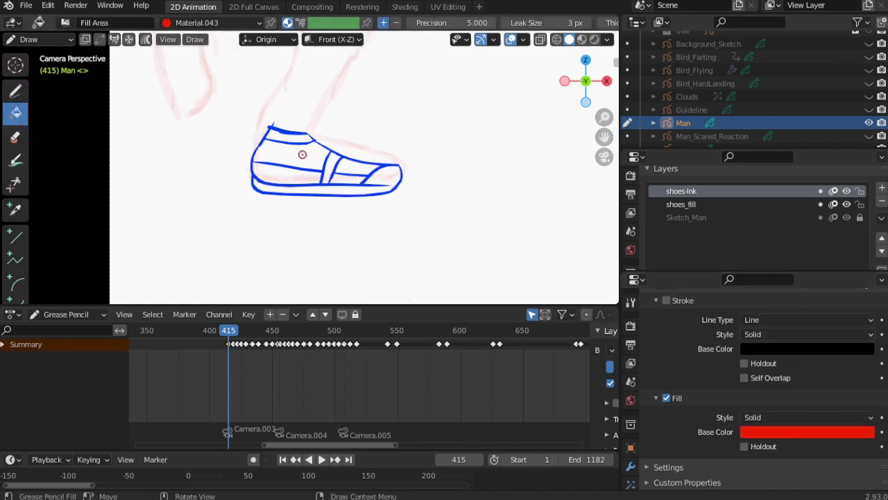
pyautogui.click(302, 154)
pyautogui.scroll(5, 450, 206)
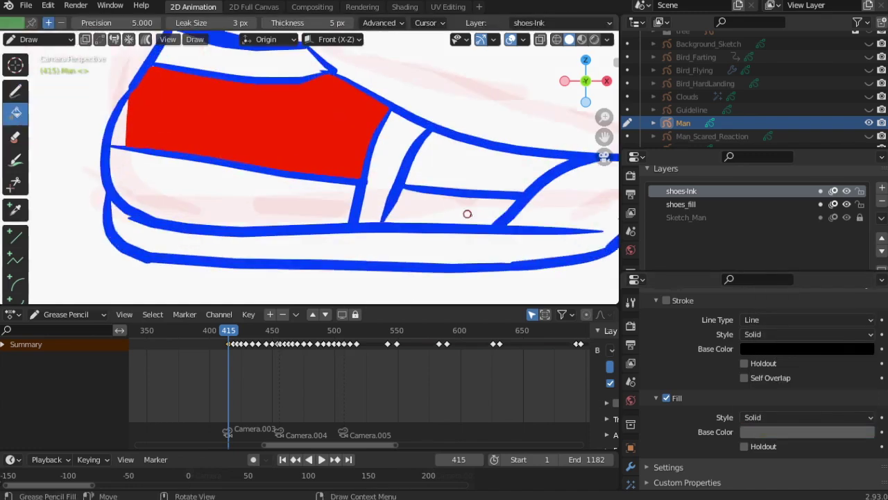
pyautogui.keyDown('shift'); pyautogui.moveTo(450, 206); pyautogui.dragTo(303, 91, button='middle'); pyautogui.keyUp('shift')
pyautogui.click(847, 191)
pyautogui.click(846, 191)
pyautogui.scroll(-3, 343, 234)
# Undo the red fill and the visibility changes made on the shoes-Ink layer.
pyautogui.hotkey('ctrl', 'z')
pyautogui.hotkey('ctrl', 'z')
pyautogui.hotkey('ctrl', 'z')
pyautogui.hotkey('ctrl', 'z')
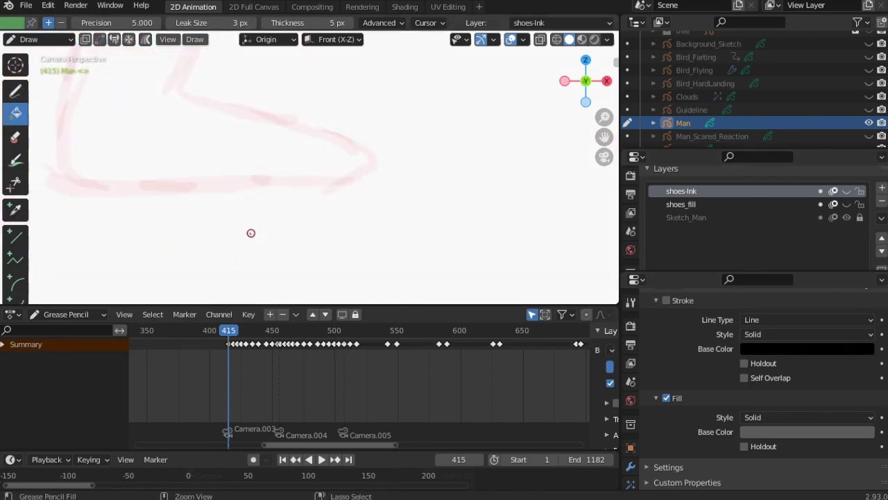
pyautogui.hotkey('ctrl', 'z')
pyautogui.hotkey('ctrl', 'z')
pyautogui.hotkey('ctrl', 'z')
pyautogui.hotkey('ctrl', 'z')
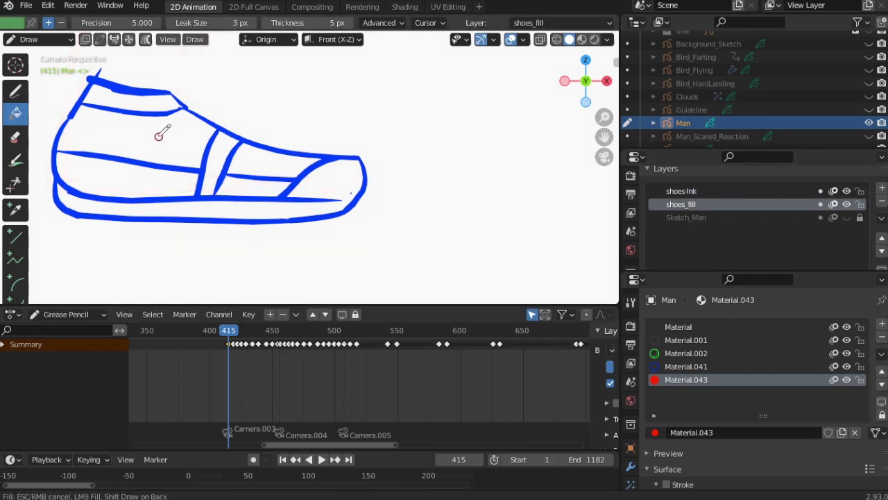
# With Sketch_Man hidden and shoes_fill active, fill the shoe's upper and lower side panels red.
pyautogui.click(196, 143)
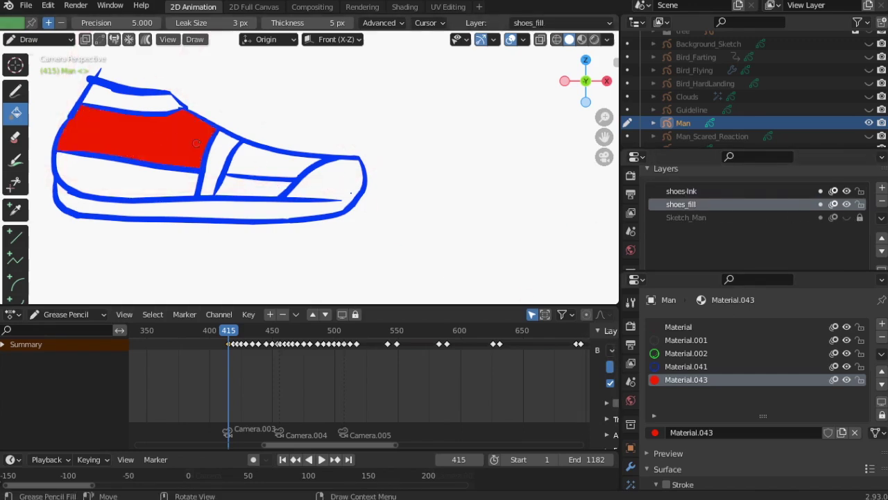
pyautogui.click(265, 186)
pyautogui.click(166, 184)
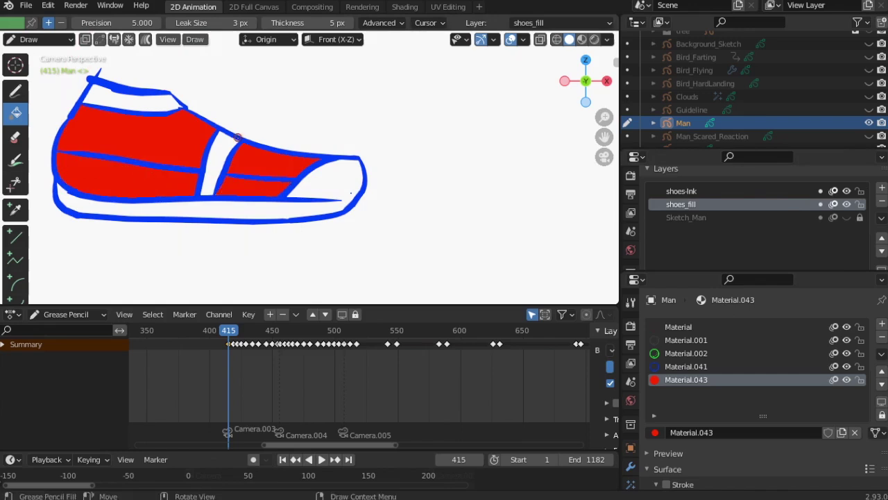
# Undo the red fills of the two lower panels and fill the ankle collar red.
pyautogui.hotkey('ctrl', 'z')
pyautogui.hotkey('ctrl', 'z')
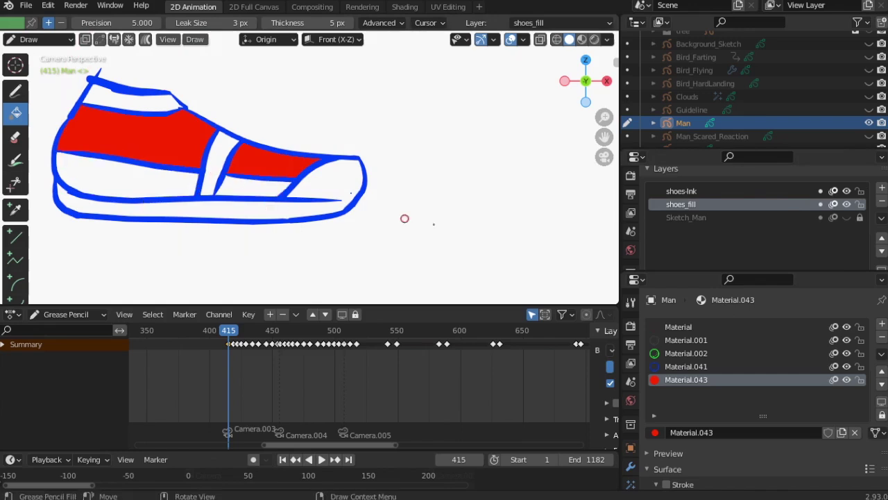
pyautogui.click(130, 108)
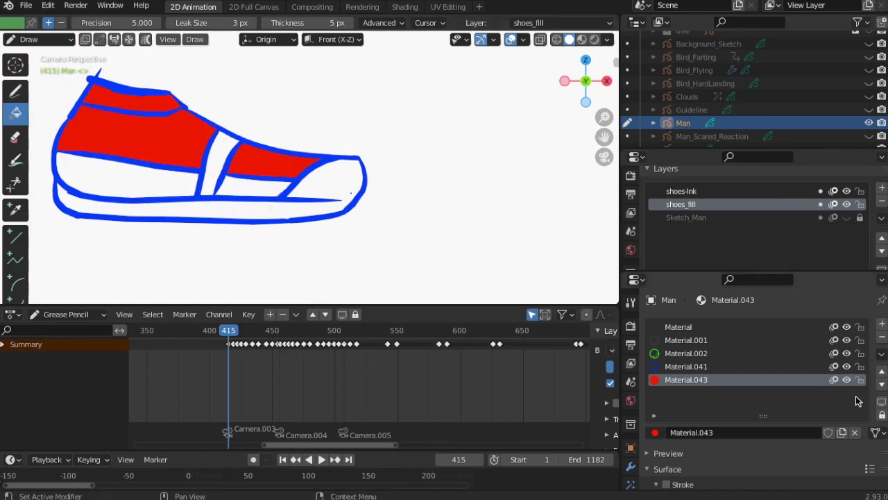
# Add a new material to Man with Stroke off, Fill on and a golden-brown fill colour.
pyautogui.click(882, 324)
pyautogui.click(720, 432)
pyautogui.scroll(-3, 721, 434)
pyautogui.click(672, 407)
pyautogui.click(671, 406)
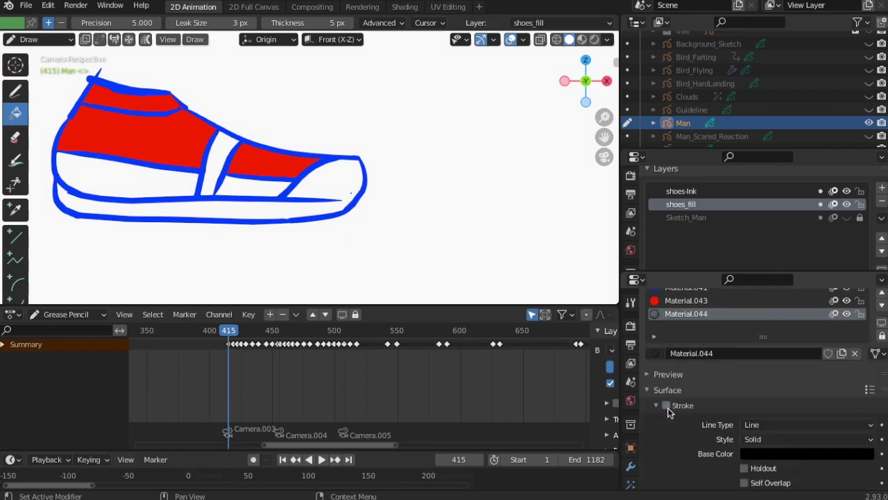
pyautogui.click(666, 406)
pyautogui.scroll(-4, 666, 406)
pyautogui.click(665, 400)
pyautogui.click(789, 430)
pyautogui.moveTo(865, 305); pyautogui.dragTo(864, 266)
pyautogui.moveTo(794, 304); pyautogui.dragTo(786, 313)
# Fill the shoe's two lower side panels and the strap golden brown on shoes_fill.
pyautogui.click(251, 182)
pyautogui.click(73, 167)
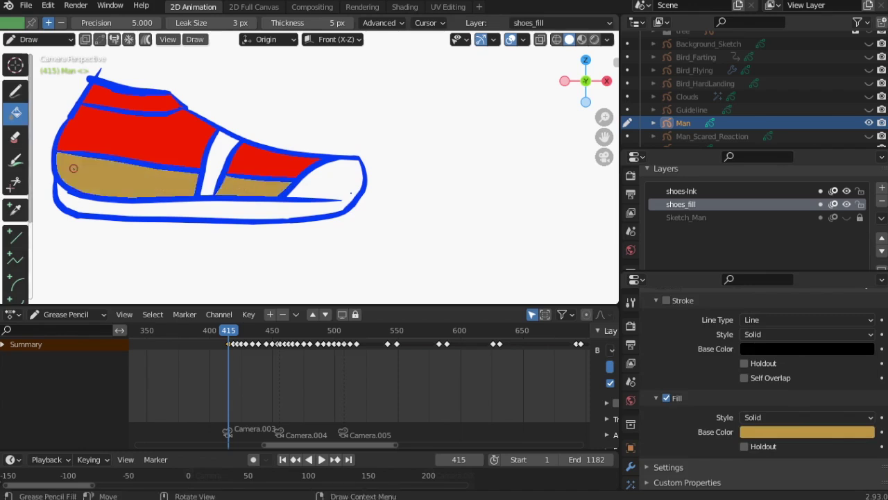
pyautogui.click(226, 148)
# Add a fill-only grey material and fill the shoe's toe cap and sole with it.
pyautogui.scroll(5, 763, 361)
pyautogui.click(882, 324)
pyautogui.click(741, 432)
pyautogui.scroll(-6, 739, 429)
pyautogui.click(666, 324)
pyautogui.click(665, 422)
pyautogui.scroll(-2, 722, 428)
pyautogui.click(798, 432)
pyautogui.moveTo(865, 334)
pyautogui.mouseDown()
pyautogui.moveTo(864, 247)
pyautogui.moveTo(863, 320)
pyautogui.moveTo(863, 298)
pyautogui.mouseUp()
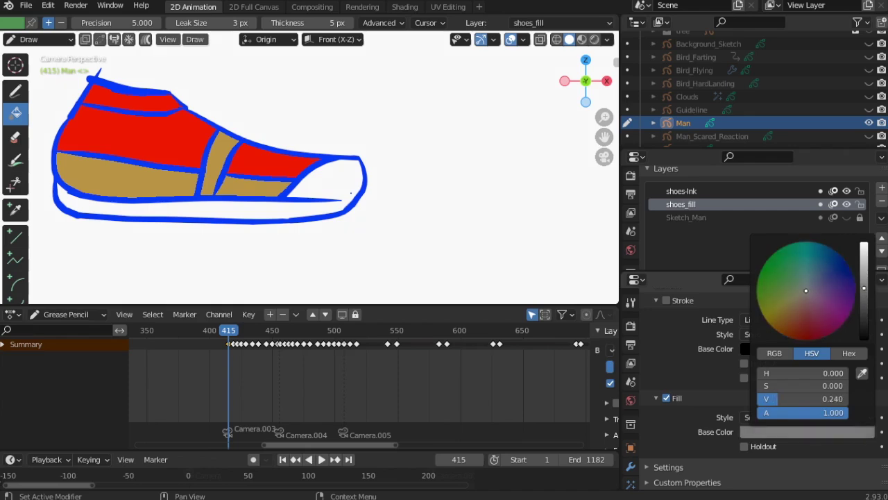
pyautogui.click(332, 190)
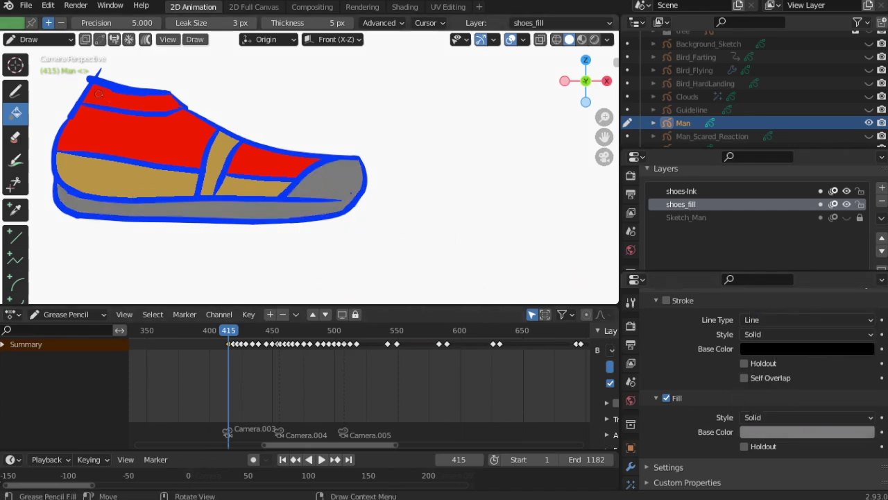
pyautogui.scroll(-5, 329, 197)
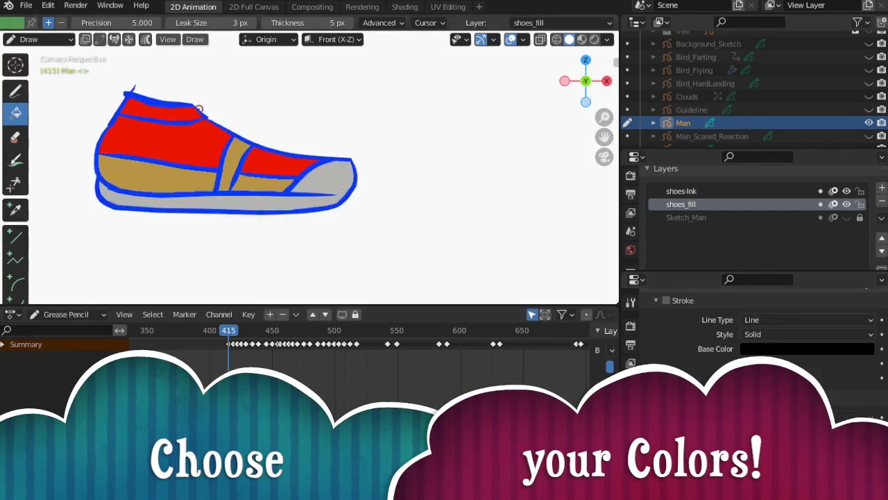
# Recolour the brown Material.044 fill by sampling the shoe's red and darkening it.
pyautogui.scroll(5, 832, 388)
pyautogui.click(832, 393)
pyautogui.scroll(-5, 832, 393)
pyautogui.click(839, 431)
pyautogui.click(861, 375)
pyautogui.click(278, 161)
pyautogui.click(827, 434)
pyautogui.moveTo(864, 244); pyautogui.dragTo(863, 282)
# Darken the shoe's main red fill material slightly and readjust the dark red of Material.044.
pyautogui.scroll(5, 713, 349)
pyautogui.click(728, 361)
pyautogui.scroll(-5, 734, 361)
pyautogui.click(825, 432)
pyautogui.scroll(5, 668, 322)
pyautogui.click(667, 317)
pyautogui.scroll(-5, 693, 333)
pyautogui.click(818, 431)
pyautogui.scroll(-4, 202, 235)
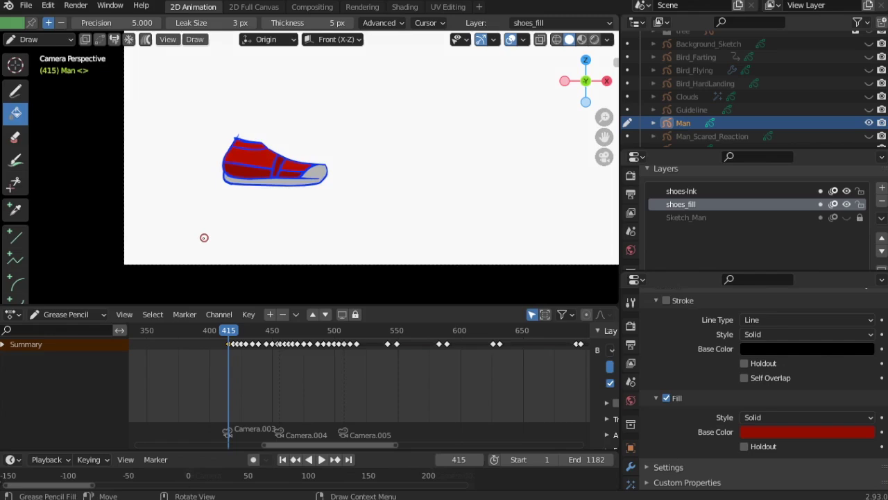
pyautogui.scroll(4, 231, 155)
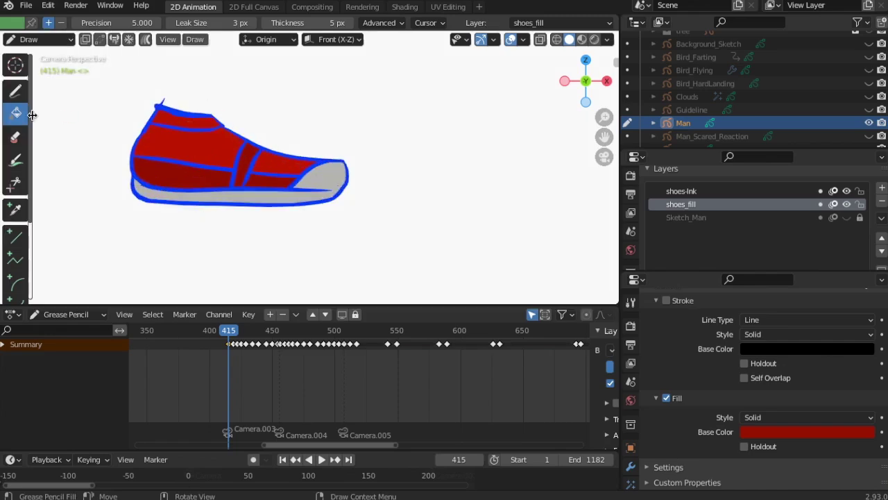
# With shoes-Ink locked, delete the ankle collar's red fill from shoes_fill in Edit Mode.
pyautogui.click(52, 44)
pyautogui.click(47, 70)
pyautogui.scroll(4, 185, 125)
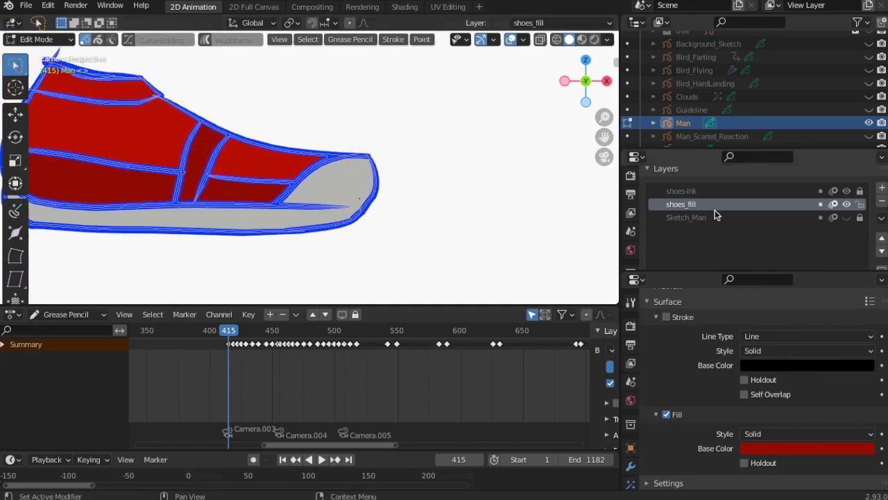
pyautogui.scroll(-2, 152, 166)
pyautogui.press('x')
pyautogui.click(115, 106)
# Return to Draw mode and fill the ankle collar with the grey Material.045.
pyautogui.click(53, 39)
pyautogui.click(32, 95)
pyautogui.scroll(5, 709, 382)
pyautogui.click(707, 382)
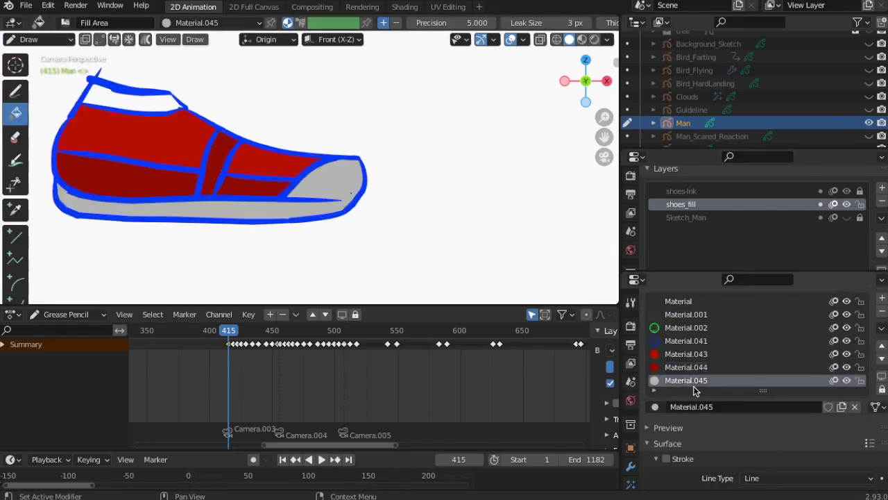
pyautogui.scroll(-5, 685, 383)
pyautogui.scroll(-4, 397, 257)
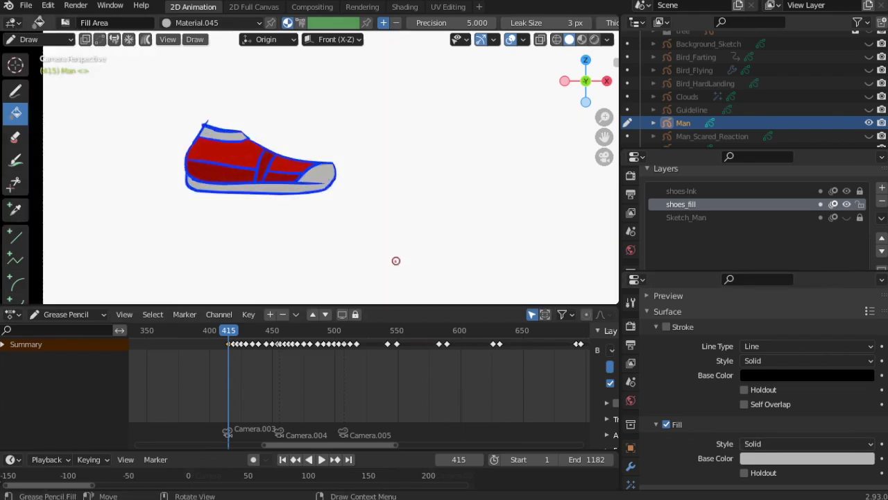
pyautogui.scroll(4, 246, 179)
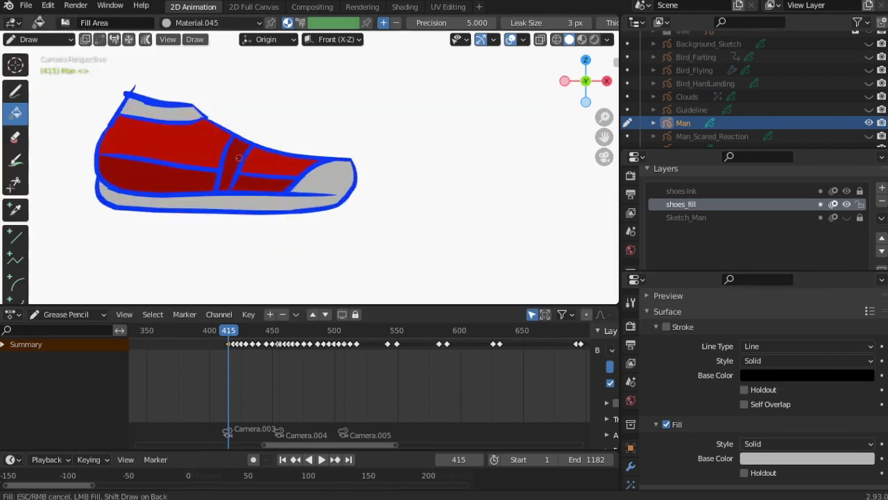
# Try to fill the strap grey over its dark red fill and undo the attempt.
pyautogui.scroll(-6, 224, 194)
pyautogui.scroll(3, 328, 199)
pyautogui.hotkey('ctrl', 'z')
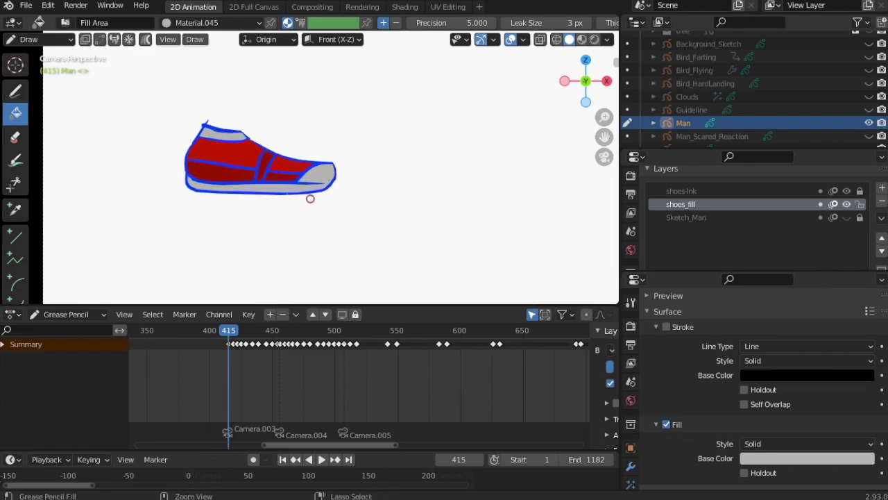
# Select the strap's dark red fill in Edit Mode and delete it.
pyautogui.scroll(2, 310, 197)
pyautogui.press('Tab')
pyautogui.click(245, 171)
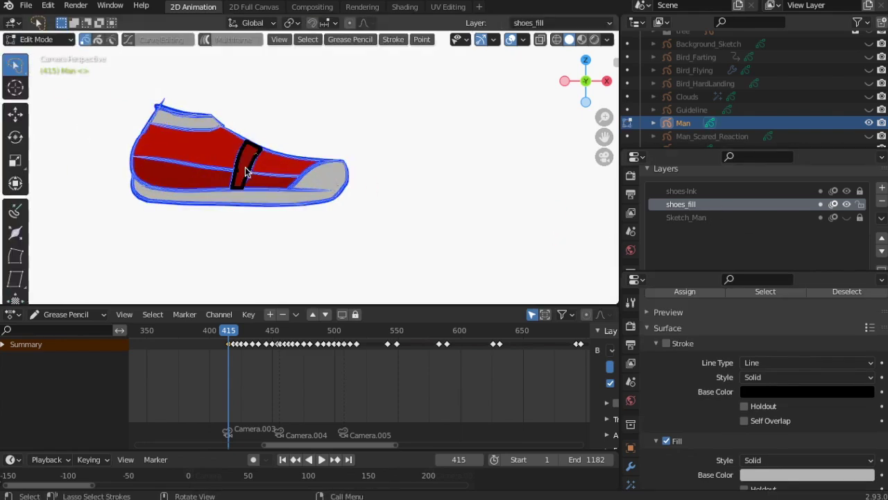
pyautogui.press('Delete')
# Return to Draw mode and fill the empty strap with the grey Material.045.
pyautogui.click(39, 39)
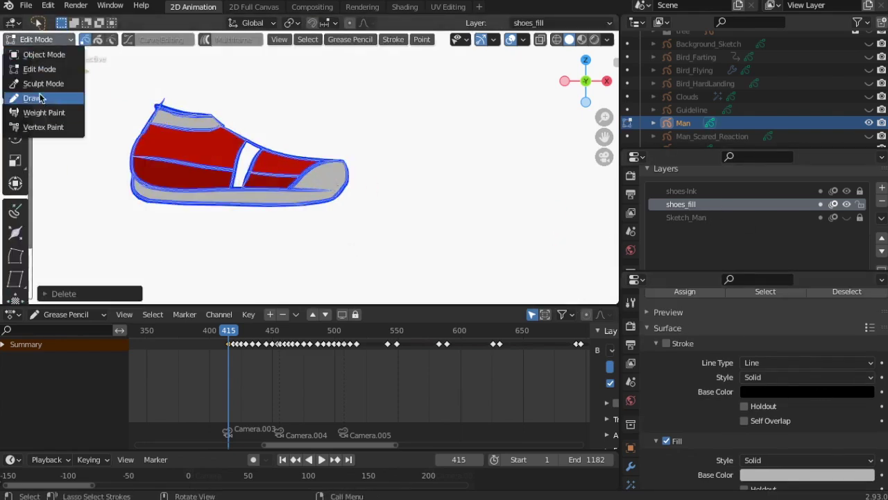
pyautogui.click(35, 93)
pyautogui.click(248, 160)
pyautogui.scroll(-4, 354, 208)
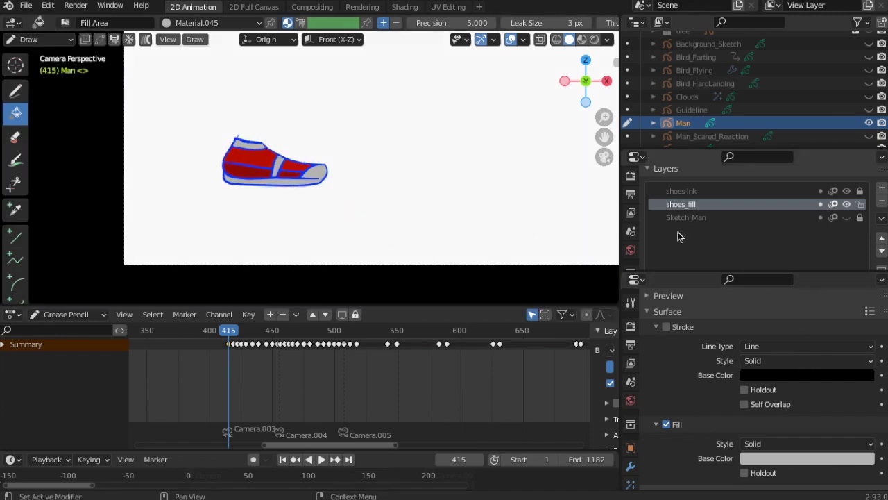
# Make shoes-Ink the active layer and set the stroke colour of Material.041 to black.
pyautogui.click(694, 218)
pyautogui.click(683, 204)
pyautogui.click(687, 193)
pyautogui.scroll(6, 802, 309)
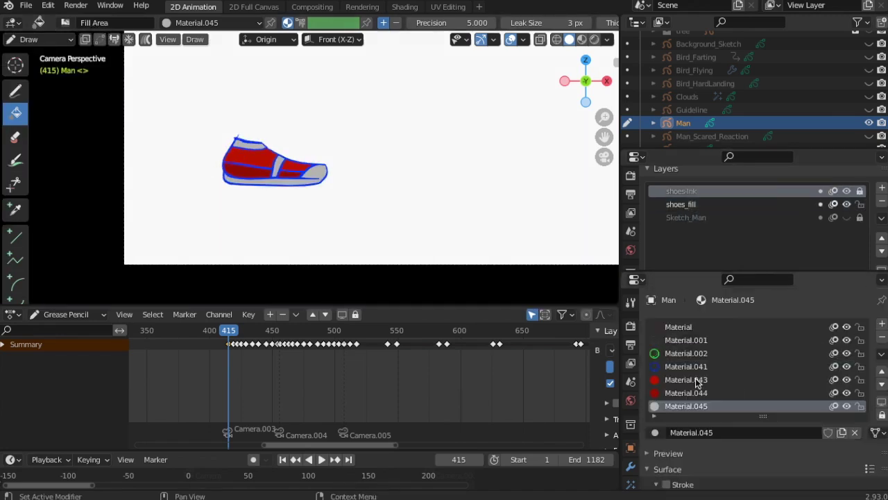
pyautogui.click(686, 367)
pyautogui.scroll(-5, 736, 389)
pyautogui.click(766, 400)
pyautogui.moveTo(864, 218); pyautogui.dragTo(864, 307)
pyautogui.scroll(3, 474, 172)
pyautogui.scroll(2, 472, 177)
pyautogui.scroll(-2, 479, 198)
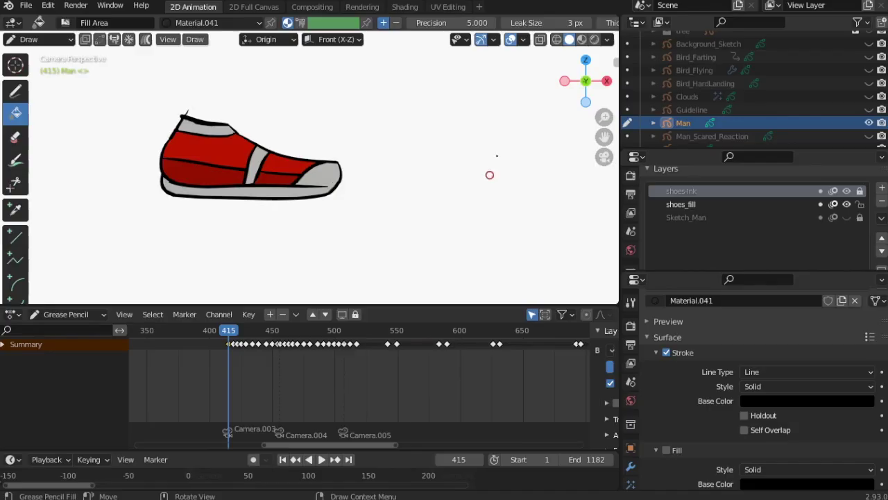
pyautogui.scroll(-5, 351, 218)
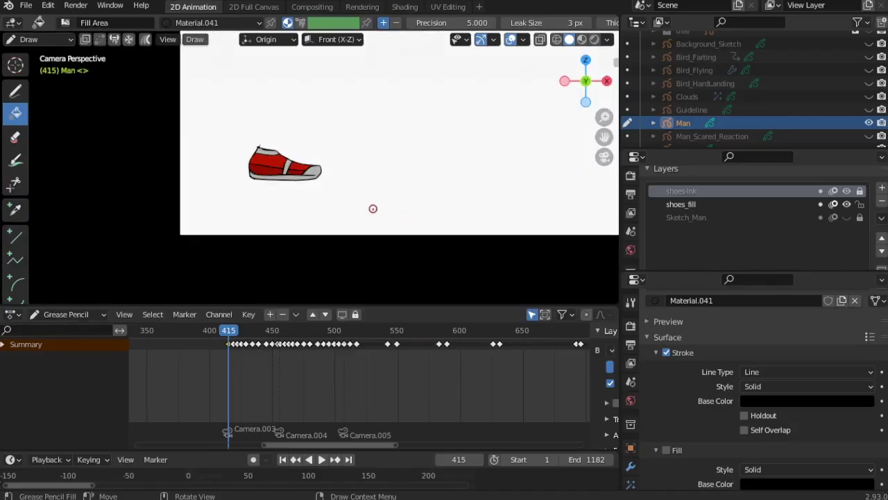
pyautogui.scroll(2, 373, 208)
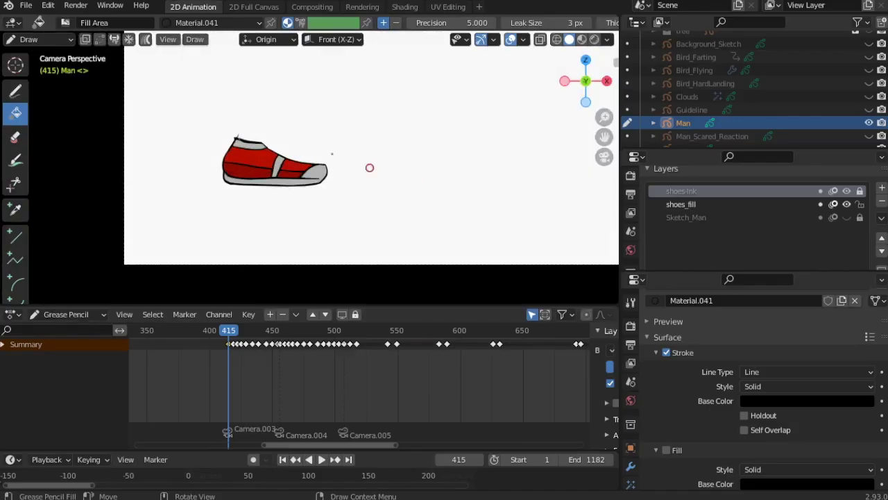
# Unlock the shoes-Ink layer and show the Sketch_Man layer.
pyautogui.click(860, 192)
pyautogui.scroll(-1, 368, 216)
pyautogui.click(847, 218)
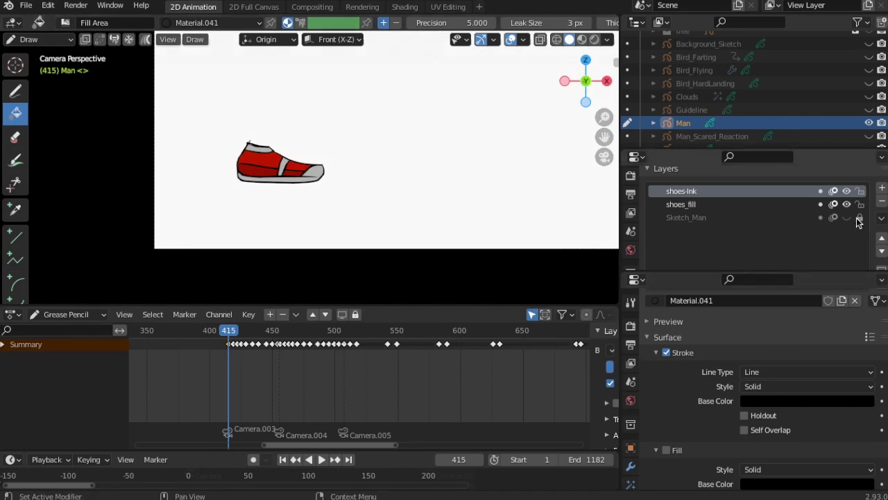
# Select the whole coloured shoe in Edit Mode and place a duplicate near the sketch's raised rear foot.
pyautogui.click(70, 40)
pyautogui.click(44, 68)
pyautogui.scroll(4, 263, 191)
pyautogui.scroll(-2, 333, 181)
pyautogui.moveTo(396, 164)
pyautogui.mouseDown()
pyautogui.moveTo(208, 224)
pyautogui.moveTo(278, 217)
pyautogui.mouseUp()
pyautogui.scroll(-3, 278, 218)
pyautogui.hotkey('shift', 'd')
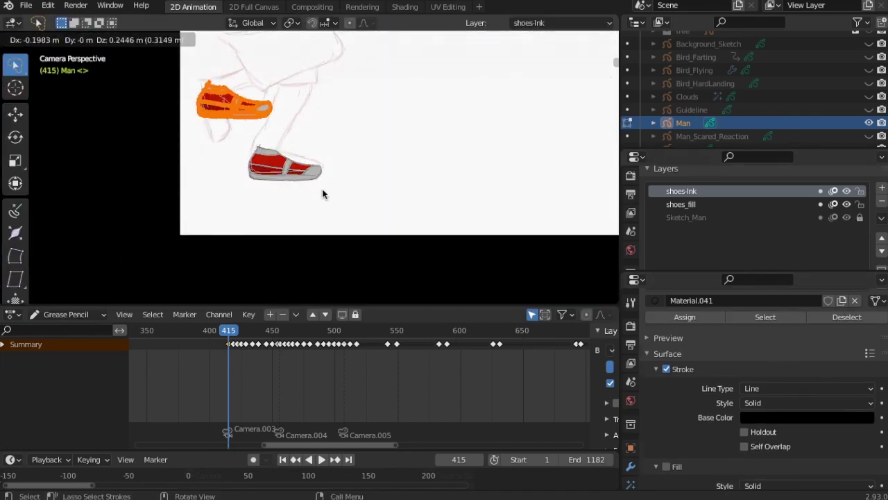
pyautogui.click(336, 173)
# Rotate the duplicated shoe toe-down and move it onto the sketch's raised rear foot.
pyautogui.press('r')
pyautogui.click(296, 158)
pyautogui.press('g')
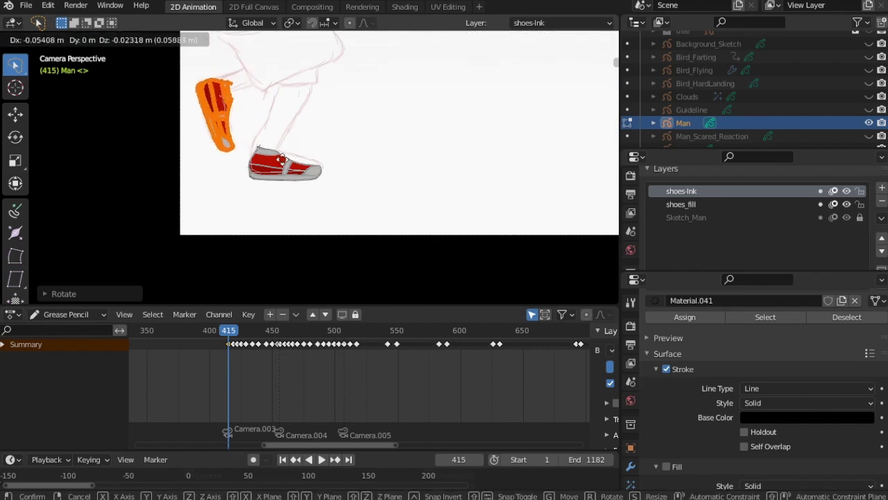
pyautogui.click(279, 154)
# Deselect the shoe strokes, return to frame 415 and unlock the shoes_fill layer.
pyautogui.press('Right')
pyautogui.press('Up')
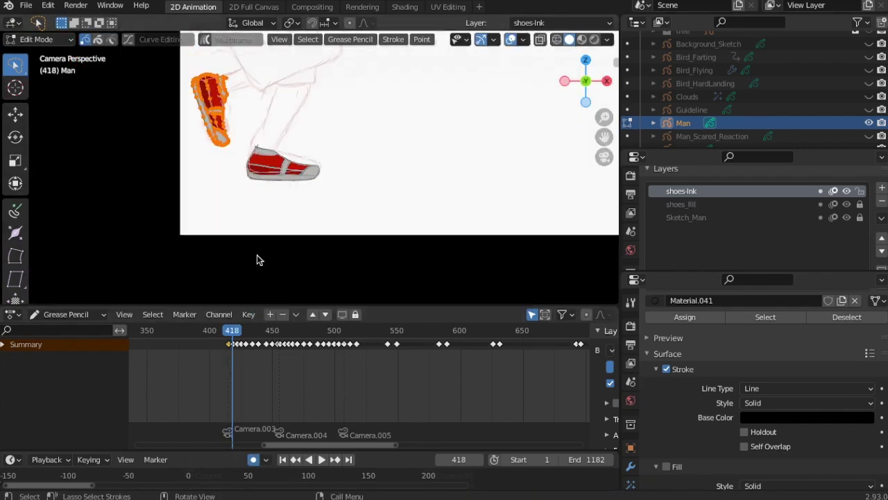
pyautogui.scroll(1, 257, 255)
pyautogui.hotkey('alt', 'a')
pyautogui.scroll(6, 256, 255)
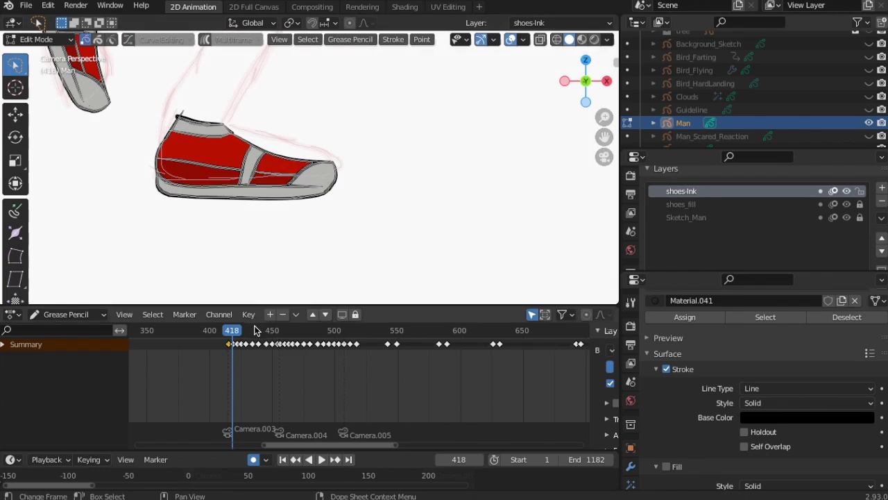
pyautogui.scroll(15, 236, 362)
pyautogui.moveTo(277, 335)
pyautogui.mouseDown()
pyautogui.moveTo(324, 332)
pyautogui.moveTo(232, 333)
pyautogui.mouseUp()
pyautogui.scroll(-6, 398, 213)
pyautogui.scroll(2, 398, 212)
pyautogui.click(859, 204)
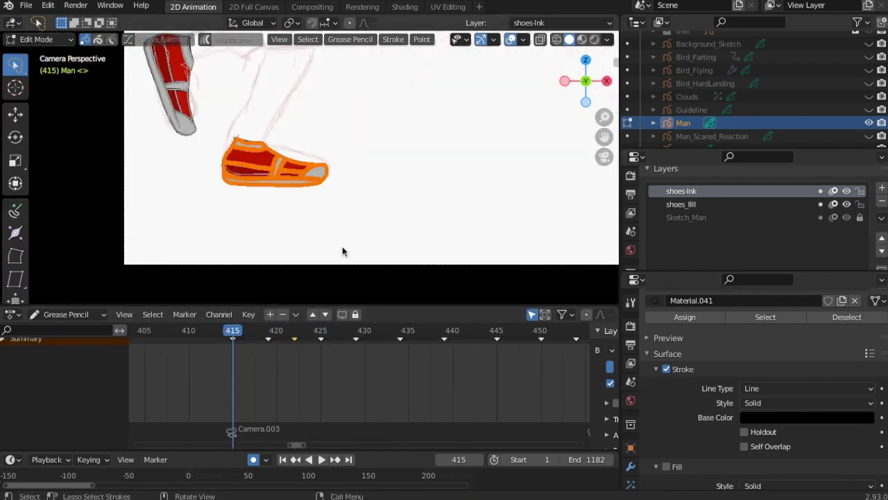
# At frame 419, move the raised shoe onto the sketch's forward foot and rotate it toe-up to match.
pyautogui.press('Up')
pyautogui.scroll(-1, 290, 269)
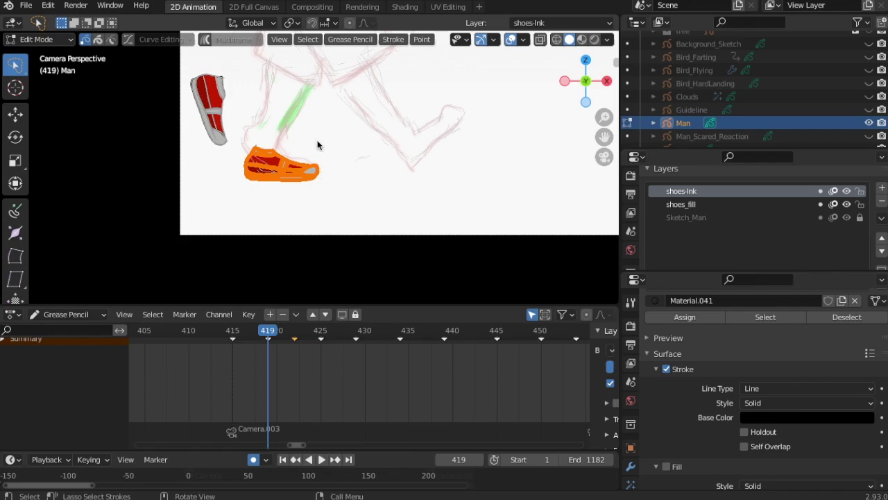
pyautogui.click(200, 82)
pyautogui.press('g')
pyautogui.click(468, 235)
pyautogui.press('r')
pyautogui.click(367, 135)
pyautogui.press('g')
pyautogui.click(464, 204)
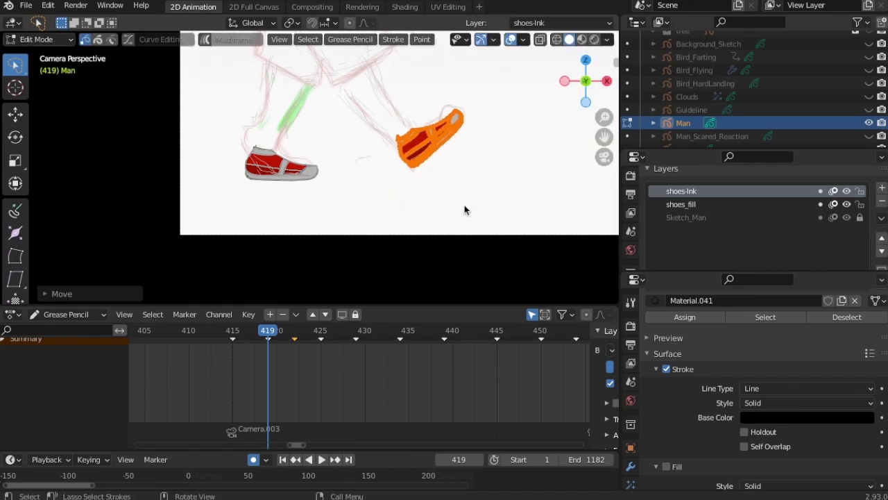
pyautogui.press('r')
pyautogui.click(452, 191)
# Select the planted shoe's heel half and strap in Edit Mode, then rotate and raise them to match the sketch's lifted heel.
pyautogui.scroll(4, 289, 169)
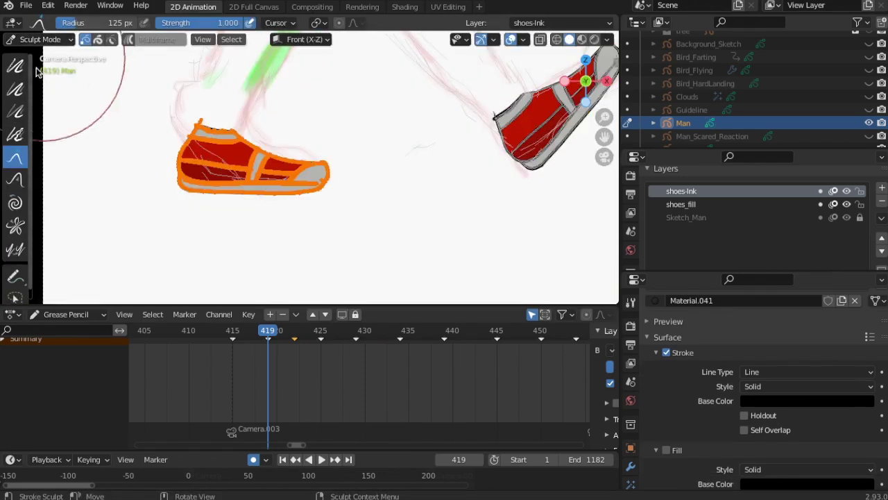
pyautogui.click(64, 42)
pyautogui.click(48, 68)
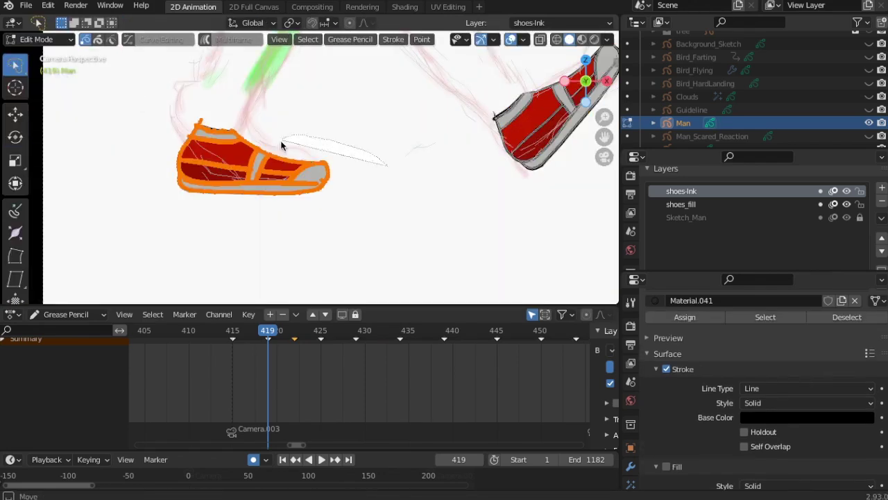
pyautogui.click(257, 180)
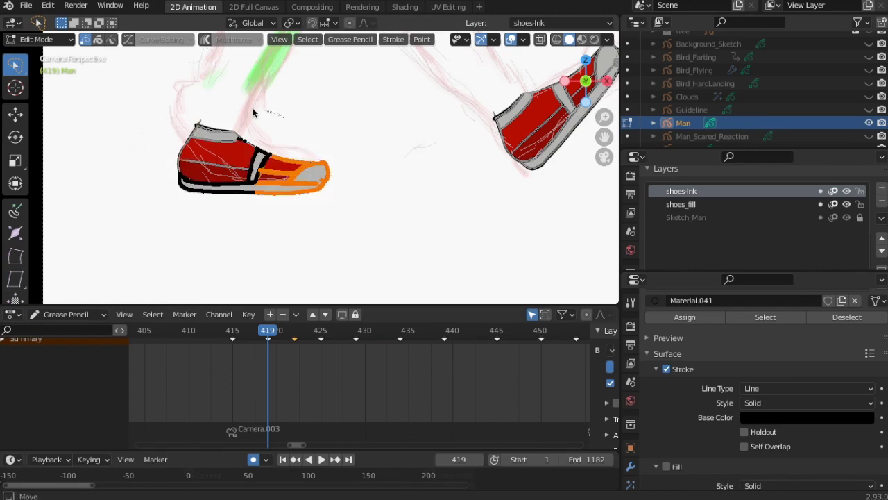
pyautogui.moveTo(281, 119); pyautogui.dragTo(243, 208)
pyautogui.moveTo(270, 158); pyautogui.dragTo(276, 143)
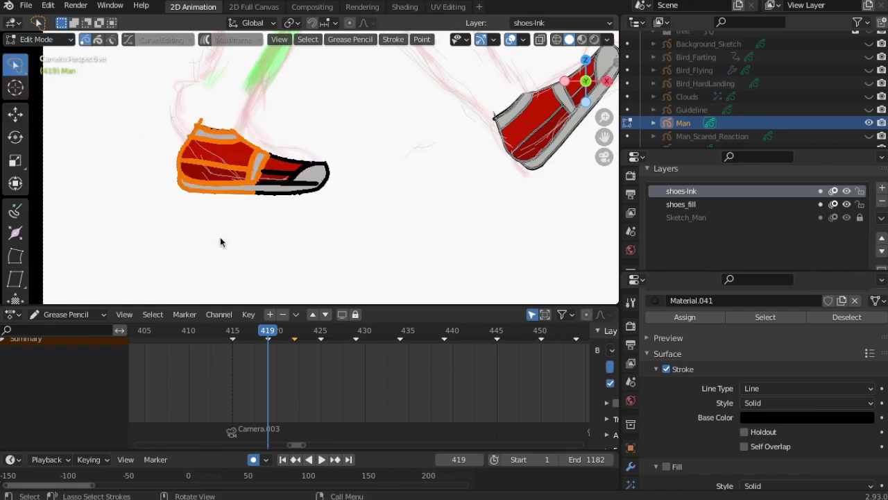
pyautogui.press('r')
pyautogui.click(268, 222)
pyautogui.press('g')
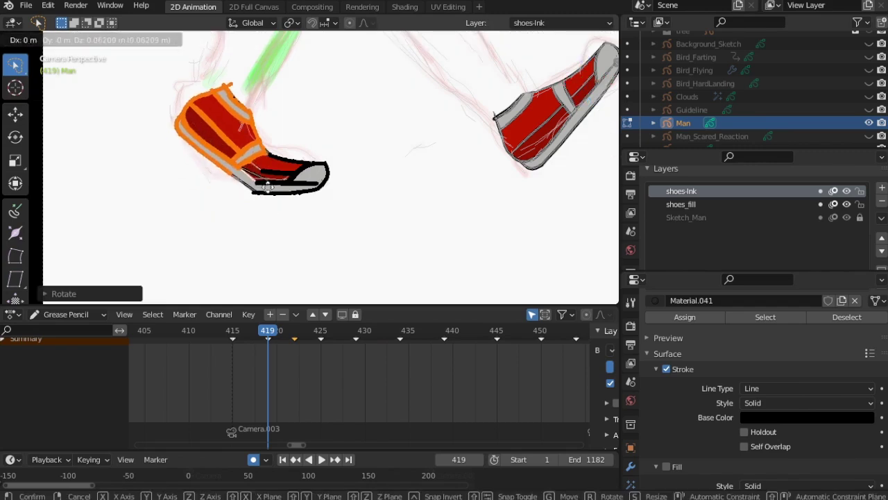
pyautogui.click(269, 186)
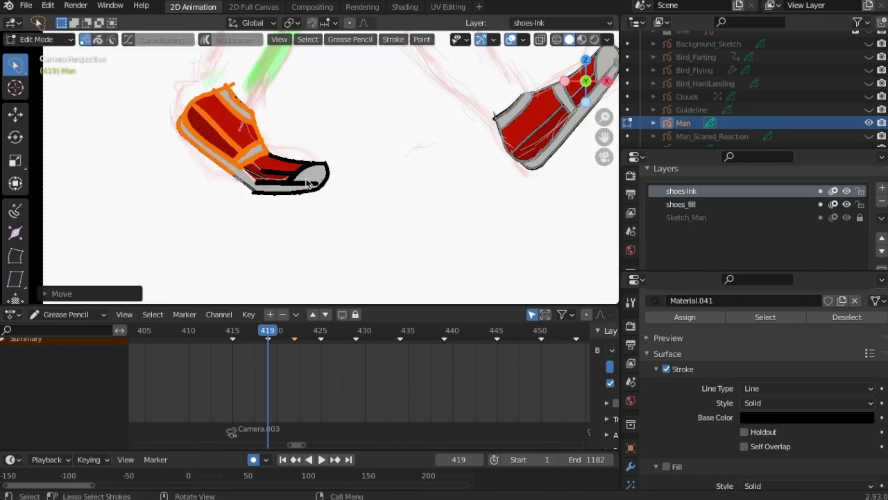
pyautogui.press('g')
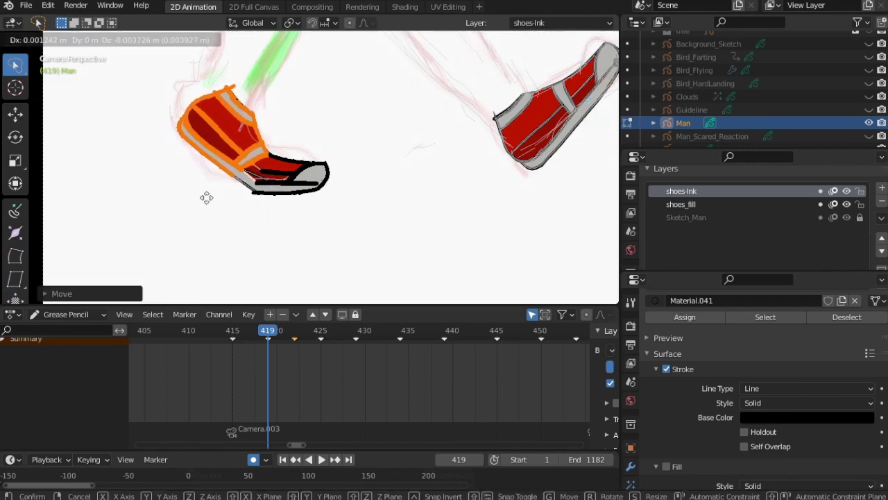
pyautogui.click(206, 196)
# In Sculpt Mode at frame 419, select all shoe strokes and grab the planted shoe's toe section toward the sketched foot.
pyautogui.click(38, 38)
pyautogui.click(42, 83)
pyautogui.press('a')
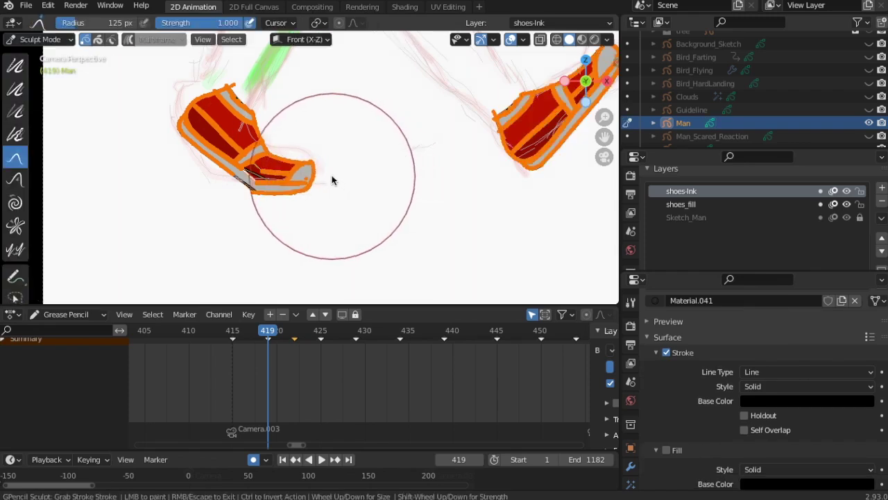
pyautogui.moveTo(279, 171); pyautogui.dragTo(285, 162)
pyautogui.moveTo(243, 135); pyautogui.dragTo(248, 134)
pyautogui.moveTo(270, 335)
pyautogui.mouseDown()
pyautogui.moveTo(286, 335)
pyautogui.moveTo(271, 334)
pyautogui.mouseUp()
# With the shoes_fill layer locked, grab the ink line where the planted shoe's sole bends to fit the toe half.
pyautogui.scroll(7, 327, 199)
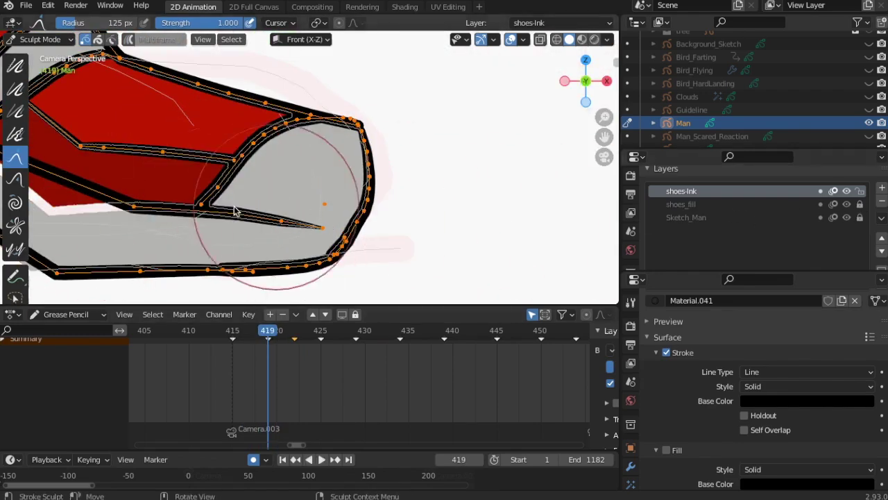
pyautogui.scroll(-1, 134, 204)
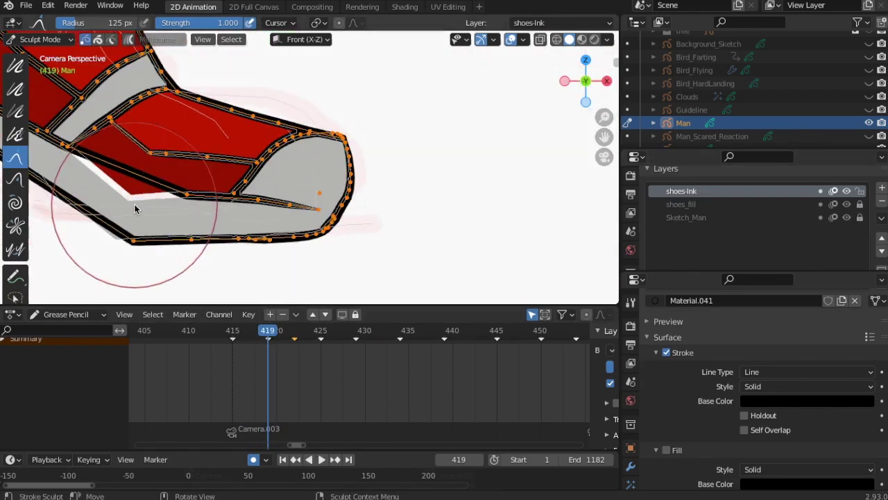
pyautogui.scroll(-1, 125, 204)
pyautogui.moveTo(158, 188); pyautogui.dragTo(170, 189)
# Lock shoes-Ink, unlock and activate shoes_fill, and grab the fill edges to close the white gaps around the shoe's bend.
pyautogui.click(860, 191)
pyautogui.click(860, 204)
pyautogui.click(708, 205)
pyautogui.moveTo(157, 196); pyautogui.dragTo(171, 191)
pyautogui.moveTo(156, 230); pyautogui.dragTo(171, 231)
pyautogui.scroll(6, 191, 204)
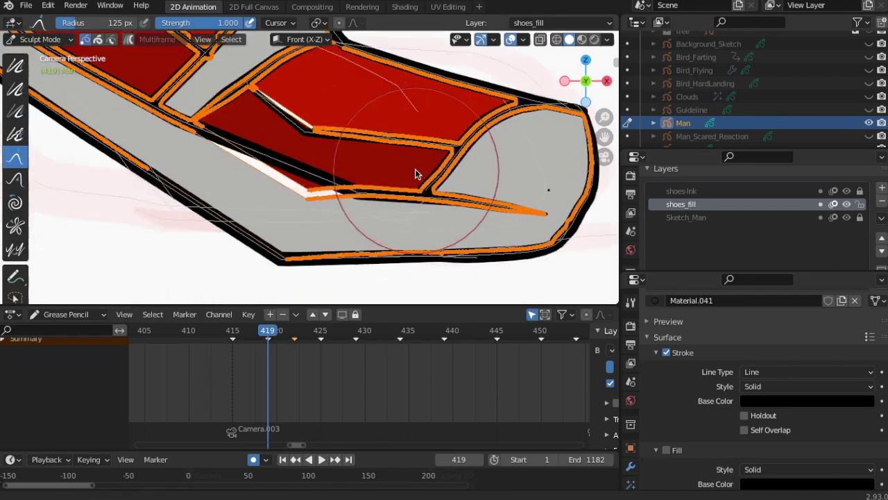
pyautogui.moveTo(297, 237)
pyautogui.mouseDown()
pyautogui.moveTo(368, 242)
pyautogui.moveTo(408, 211)
pyautogui.mouseUp()
pyautogui.moveTo(328, 204); pyautogui.dragTo(322, 200)
pyautogui.keyDown('shift'); pyautogui.moveTo(300, 91); pyautogui.dragTo(322, 226, button='middle'); pyautogui.keyUp('shift')
pyautogui.moveTo(346, 195); pyautogui.dragTo(315, 189)
pyautogui.moveTo(227, 133); pyautogui.dragTo(213, 119)
# Deselect all strokes and hide the viewport overlays to examine the bent shoe's ink and fill at frame 419.
pyautogui.scroll(-7, 134, 201)
pyautogui.scroll(1, 135, 201)
pyautogui.scroll(-7, 135, 201)
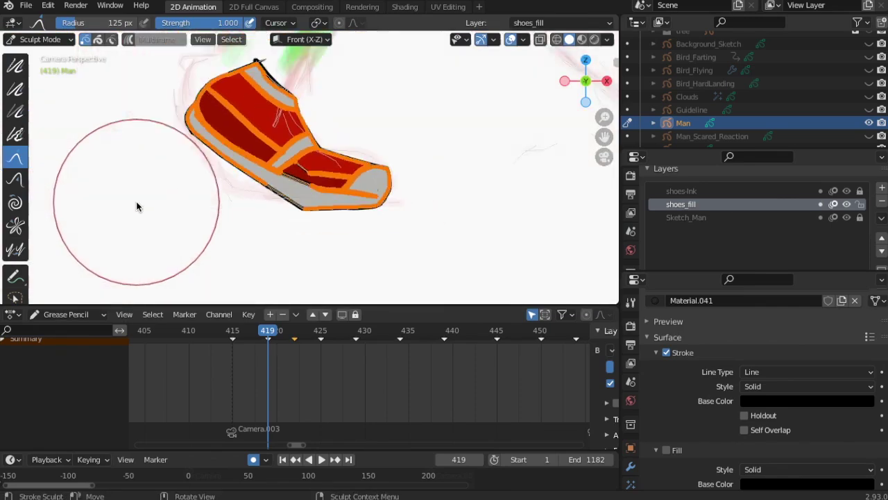
pyautogui.hotkey('alt', 'a')
pyautogui.scroll(6, 327, 253)
pyautogui.scroll(-3, 326, 250)
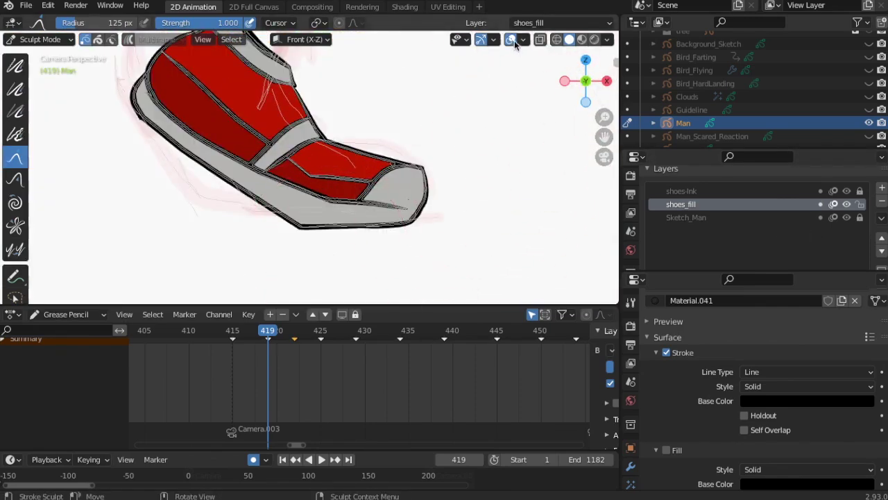
pyautogui.scroll(-3, 341, 215)
pyautogui.press('space')
pyautogui.moveTo(264, 333)
pyautogui.mouseDown()
pyautogui.moveTo(319, 336)
pyautogui.moveTo(240, 342)
pyautogui.moveTo(272, 344)
pyautogui.mouseUp()
# Unlock shoes-Ink and smooth the shoe's toe outline with the Smooth brush at 0.074 strength and 130 px radius.
pyautogui.scroll(8, 310, 170)
pyautogui.click(16, 65)
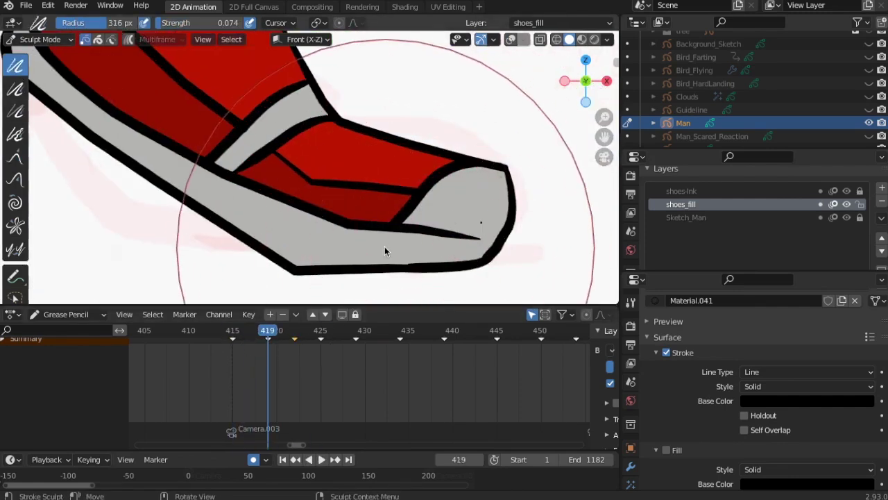
pyautogui.click(859, 191)
pyautogui.moveTo(457, 216); pyautogui.dragTo(501, 209)
pyautogui.hotkey('ctrl', 'z')
pyautogui.moveTo(514, 256)
pyautogui.mouseDown()
pyautogui.moveTo(512, 215)
pyautogui.moveTo(488, 277)
pyautogui.moveTo(507, 214)
pyautogui.moveTo(483, 267)
pyautogui.mouseUp()
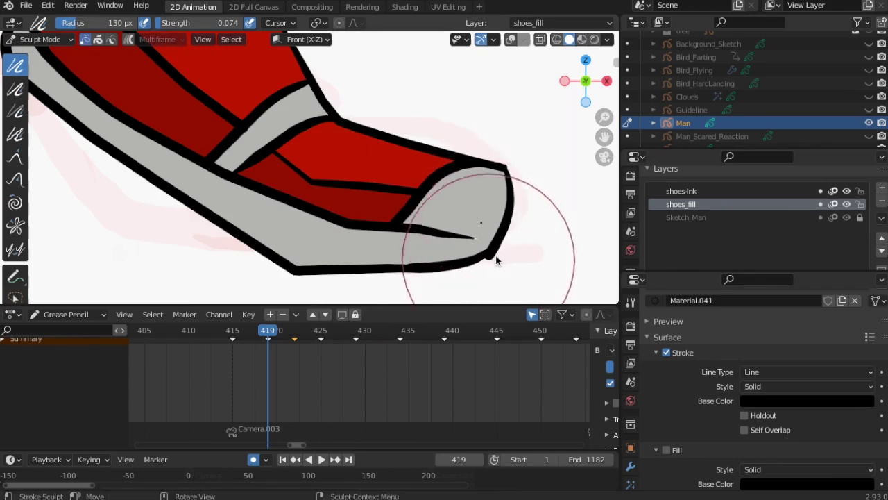
# In Edit Mode with overlays shown, move the lower end point of the toe outline onto the sole line.
pyautogui.click(41, 39)
pyautogui.scroll(2, 452, 257)
pyautogui.scroll(-2, 452, 257)
pyautogui.click(510, 40)
pyautogui.press('g')
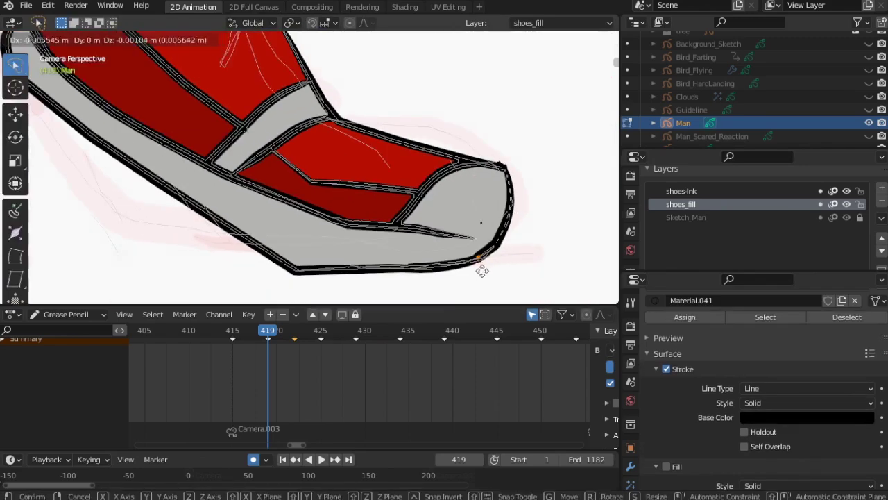
pyautogui.click(483, 271)
pyautogui.scroll(-3, 467, 245)
pyautogui.scroll(-3, 277, 258)
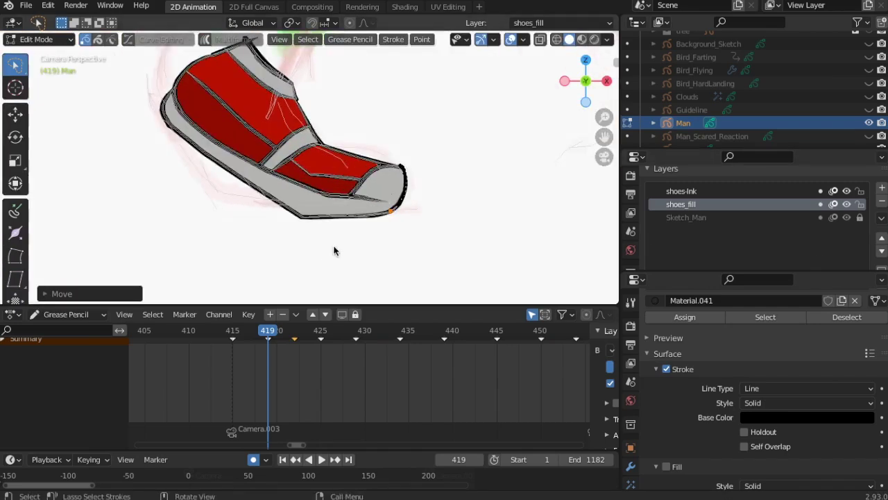
# Go to frame 422 and delete the bent rear shoe.
pyautogui.press('Right')
pyautogui.press('Right')
pyautogui.press('Right')
pyautogui.press('Right')
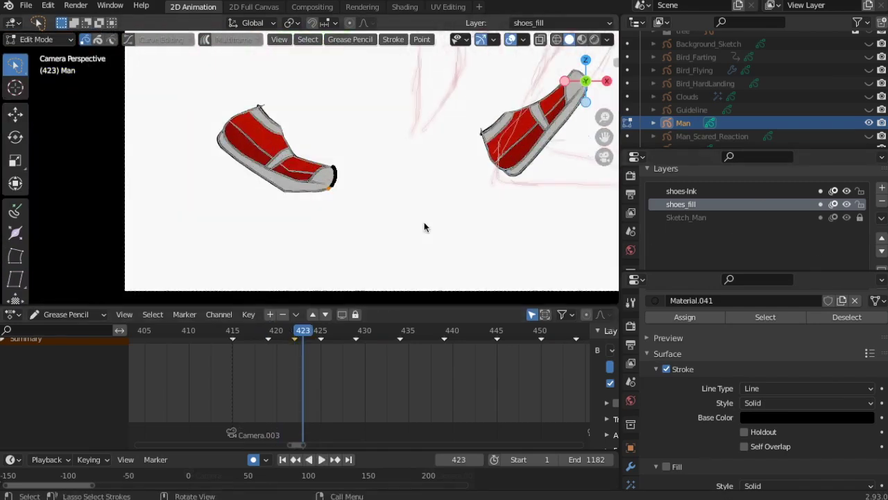
pyautogui.keyDown('shift'); pyautogui.moveTo(424, 226); pyautogui.dragTo(287, 258, button='middle'); pyautogui.keyUp('shift')
pyautogui.scroll(-1, 217, 246)
pyautogui.click(296, 334)
pyautogui.moveTo(211, 182); pyautogui.dragTo(247, 225)
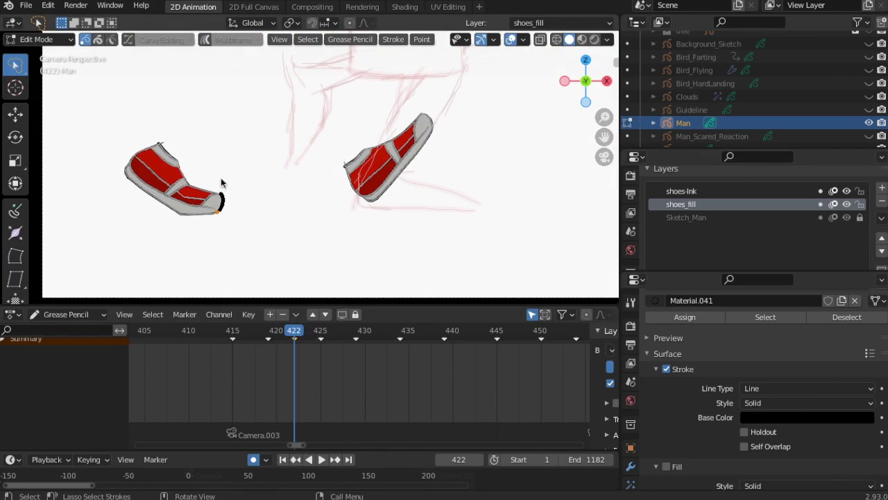
pyautogui.press('g')
pyautogui.click(284, 185)
pyautogui.press('x')
pyautogui.click(281, 196)
pyautogui.moveTo(293, 335)
pyautogui.mouseDown()
pyautogui.moveTo(282, 337)
pyautogui.moveTo(294, 336)
pyautogui.mouseUp()
# Rotate the remaining shoe flat at frame 422 and move it onto the sketch's planted foot.
pyautogui.press('a')
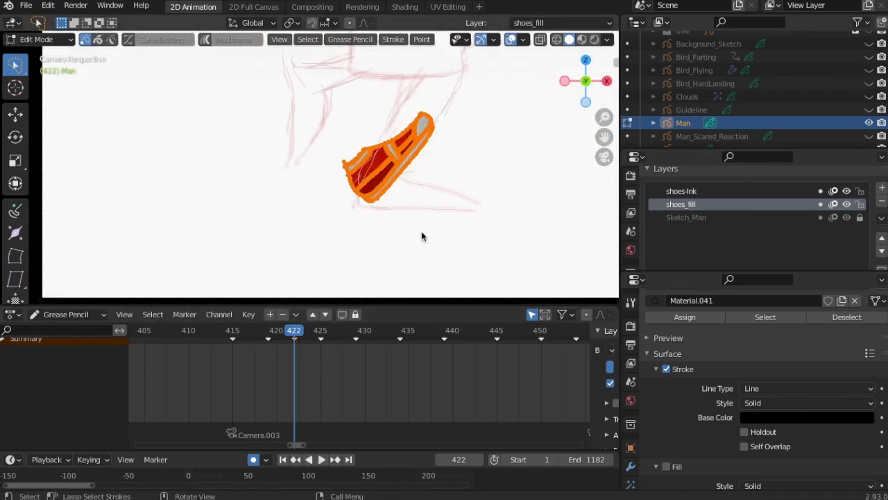
pyautogui.press('r')
pyautogui.click(398, 220)
pyautogui.press('g')
pyautogui.click(388, 242)
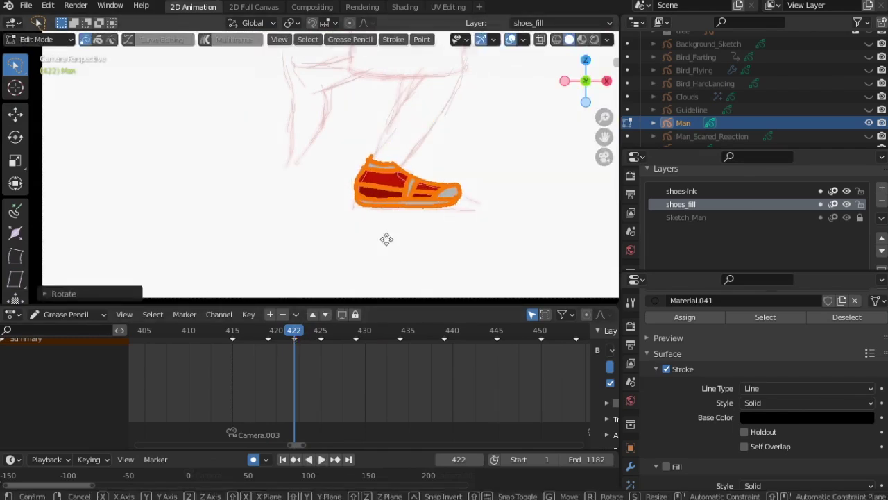
# Duplicate the flat shoe, rotate the copy toe-down and move it onto the sketch's raised rear foot.
pyautogui.scroll(-1, 293, 155)
pyautogui.hotkey('shift', 'd')
pyautogui.press('r')
pyautogui.click(281, 173)
pyautogui.press('g')
pyautogui.click(243, 184)
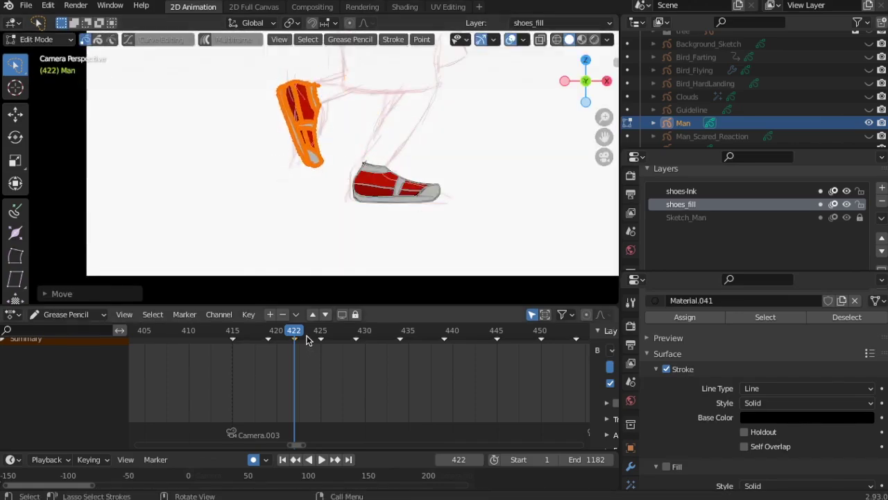
# Try to duplicate the toe-down shoe onto the sketch's forward foot at frame 425 and rotate it toe-up.
pyautogui.click(320, 335)
pyautogui.hotkey('shift', 'd')
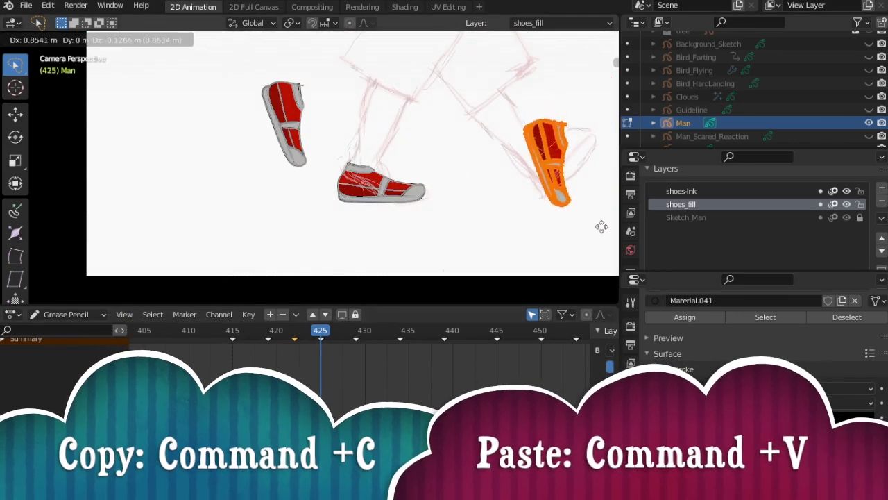
pyautogui.click(601, 224)
pyautogui.scroll(-2, 601, 224)
pyautogui.press('r')
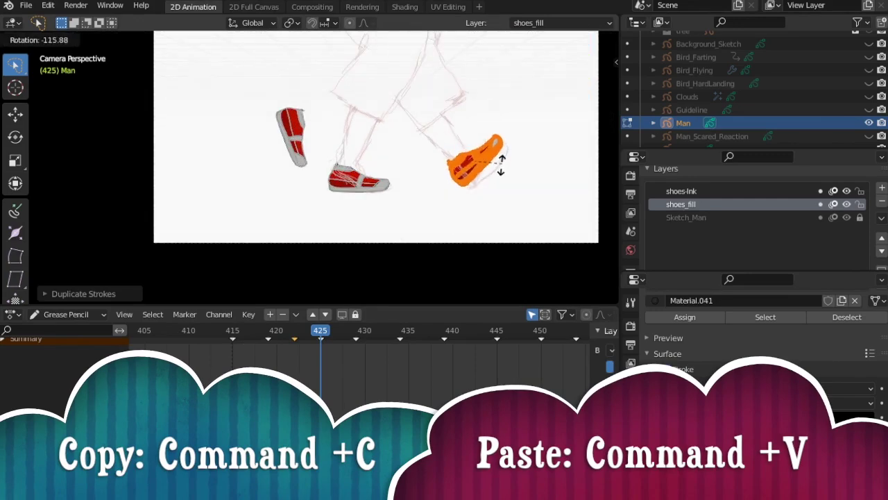
pyautogui.click(498, 164)
pyautogui.press('super+z')
pyautogui.click(315, 330)
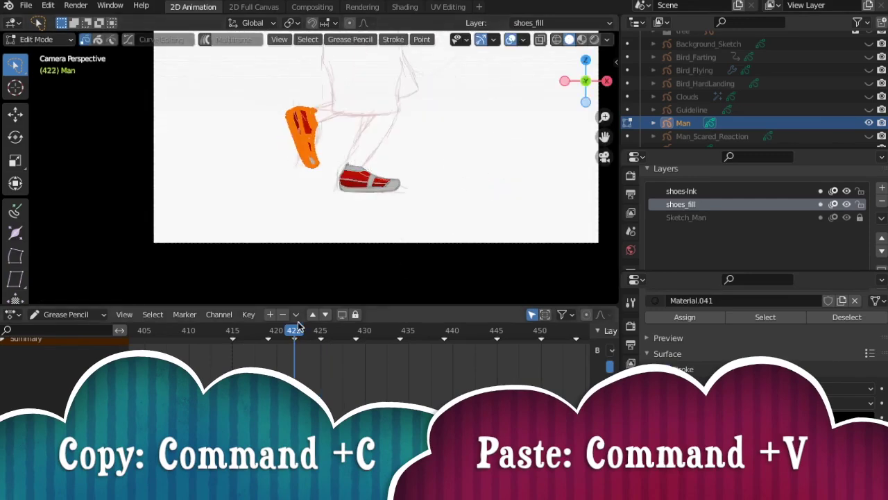
# At frame 425, move the toe-down shoe itself onto the sketch's forward foot and rotate it toe-up to match.
pyautogui.click(320, 330)
pyautogui.scroll(4, 376, 247)
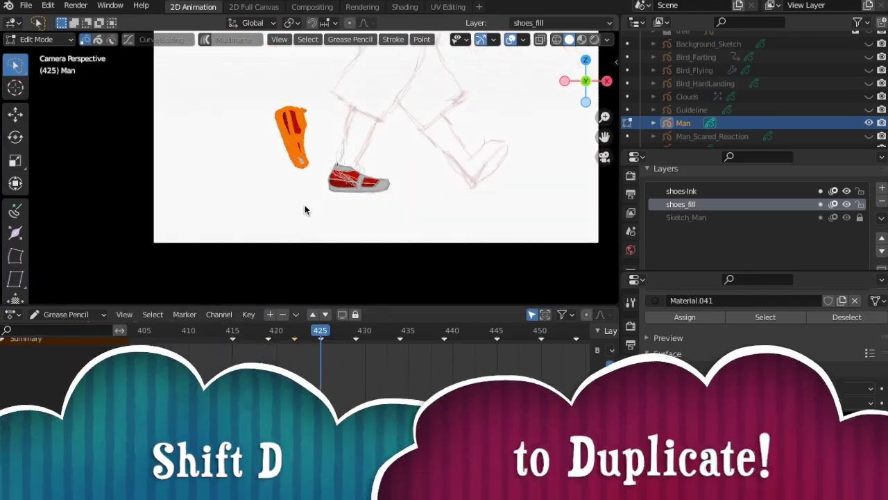
pyautogui.hotkey('shift', 'd')
pyautogui.click(510, 216)
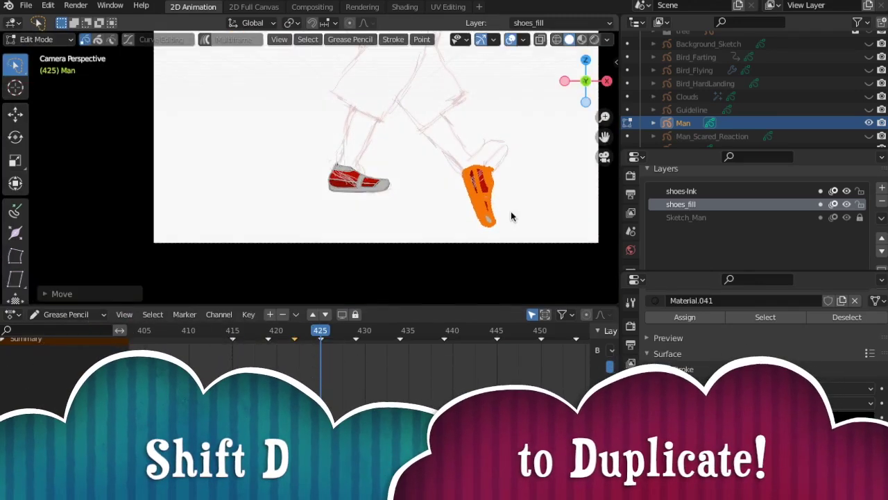
pyautogui.press('r')
pyautogui.click(495, 231)
pyautogui.press('g')
pyautogui.click(500, 204)
# Try to reposition the flat shoe against the sketch's rear foot at frame 425.
pyautogui.click(408, 178)
pyautogui.press('g')
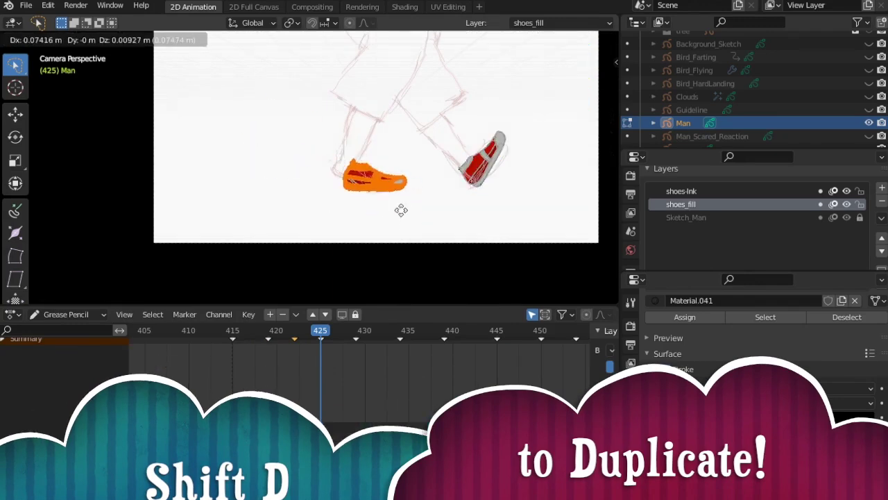
pyautogui.click(394, 205)
# Go back to frame 419 and copy the selected heel-lifted shoe.
pyautogui.press('Left')
pyautogui.press('Left')
pyautogui.press('Left')
pyautogui.press('Left')
pyautogui.press('Left')
pyautogui.press('Left')
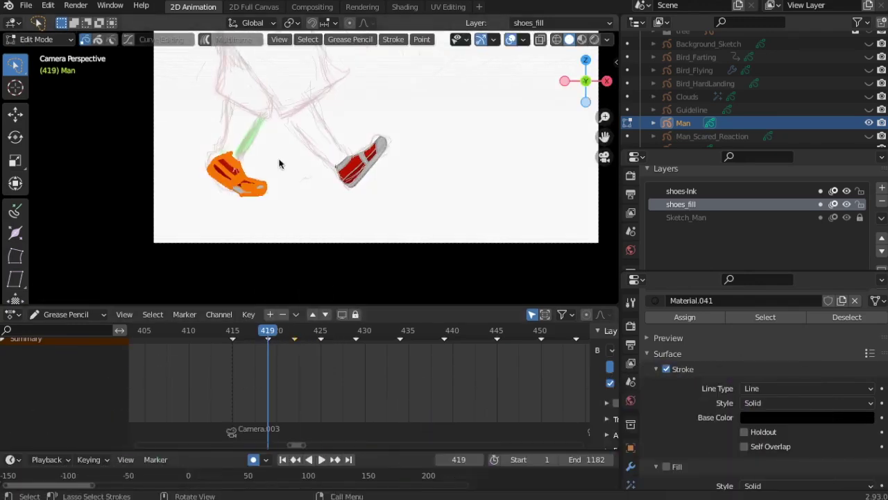
pyautogui.hotkey('ctrl', 'c')
# Paste the heel-lifted shoe at frame 425 and move it onto the sketch's rear foot.
pyautogui.press('Right')
pyautogui.press('Right')
pyautogui.press('Right')
pyautogui.press('Right')
pyautogui.press('Right')
pyautogui.press('Right')
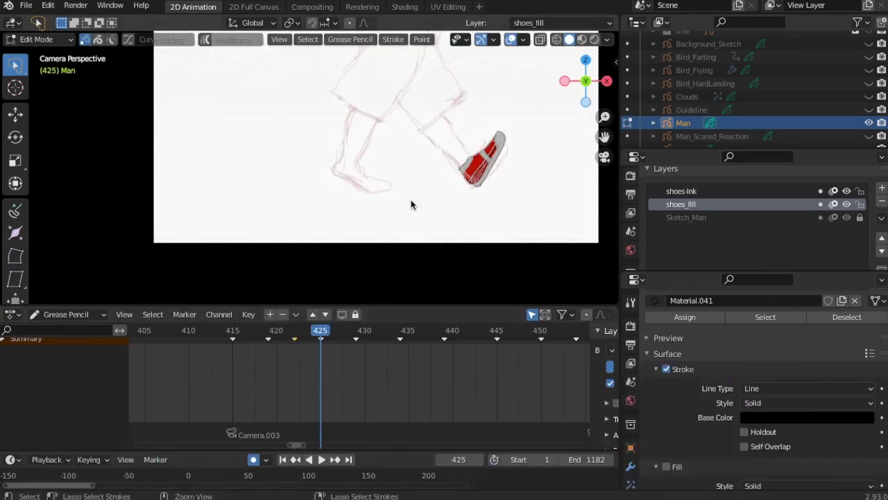
pyautogui.hotkey('ctrl', 'v')
pyautogui.press('g')
pyautogui.click(414, 186)
# At frame 429, rotate the forward shoe flat onto the sketch's planted foot and delete the heel-lifted shoe.
pyautogui.click(355, 329)
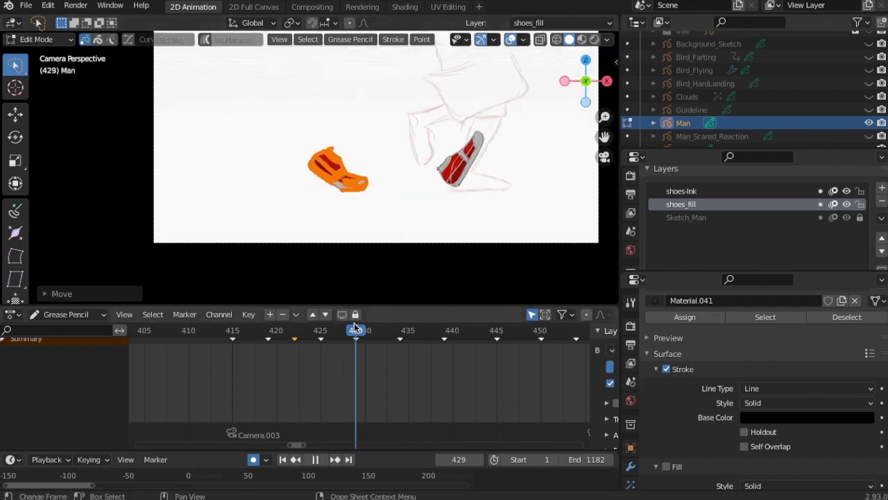
pyautogui.moveTo(510, 119); pyautogui.dragTo(432, 189)
pyautogui.press('r')
pyautogui.click(446, 216)
pyautogui.press('g')
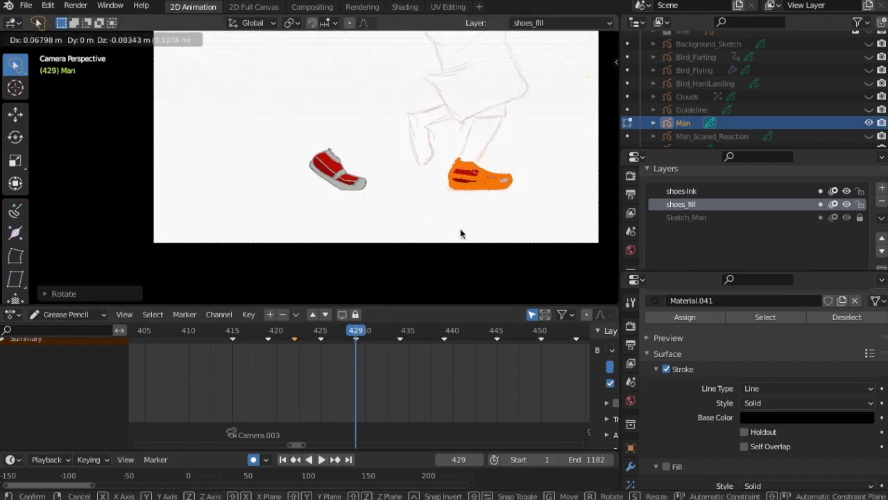
pyautogui.click(460, 231)
pyautogui.moveTo(301, 136); pyautogui.dragTo(354, 206)
pyautogui.press('x')
pyautogui.click(355, 207)
# Duplicate the flat shoe at frame 429 and rotate the copy toe-down by the sketch's raised rear foot.
pyautogui.moveTo(440, 149); pyautogui.dragTo(525, 195)
pyautogui.hotkey('shift', 'd')
pyautogui.press('r')
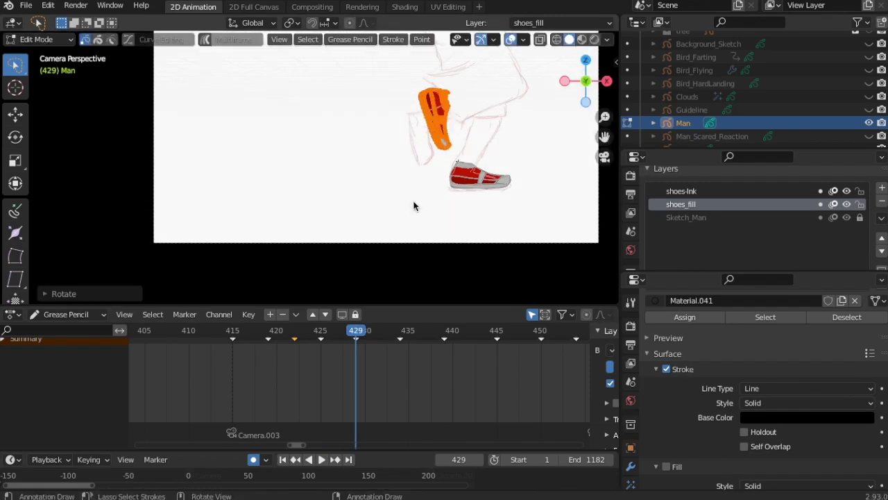
pyautogui.click(395, 224)
pyautogui.click(26, 5)
pyautogui.click(46, 60)
pyautogui.press('space')
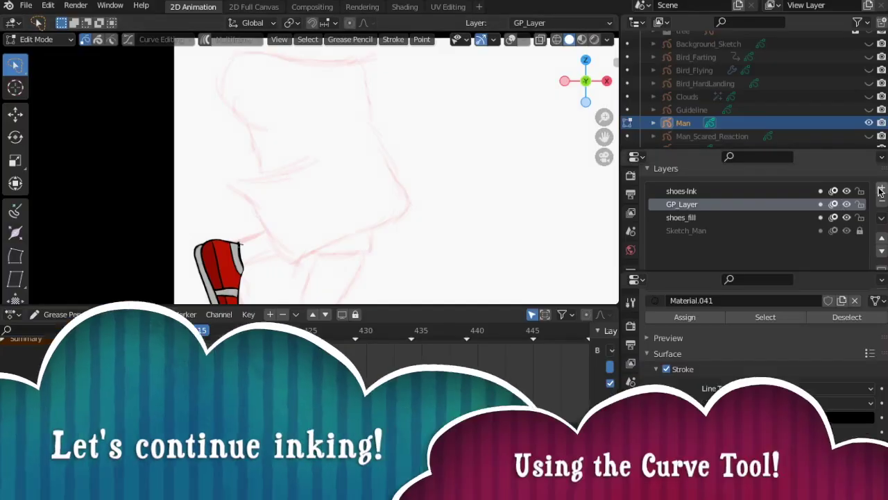
# Rename the new grease pencil layer body_ink and move it above shoes-Ink.
pyautogui.doubleClick(728, 201)
pyautogui.write('up')
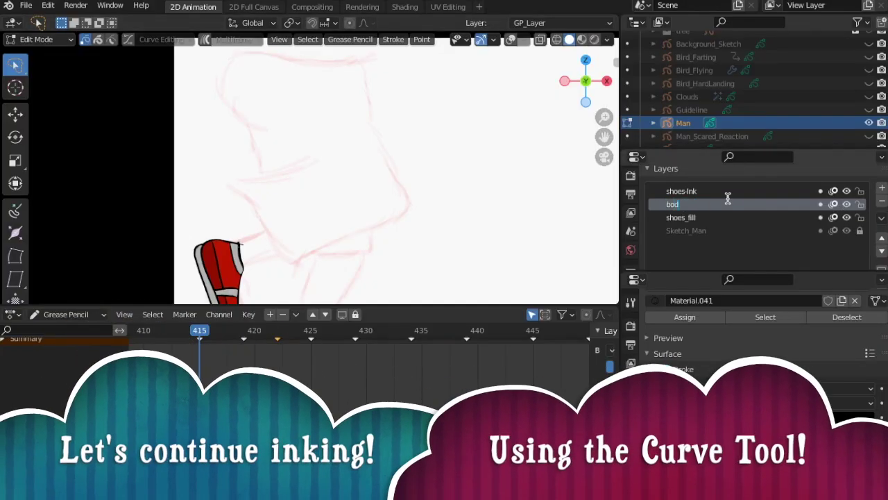
pyautogui.click(883, 237)
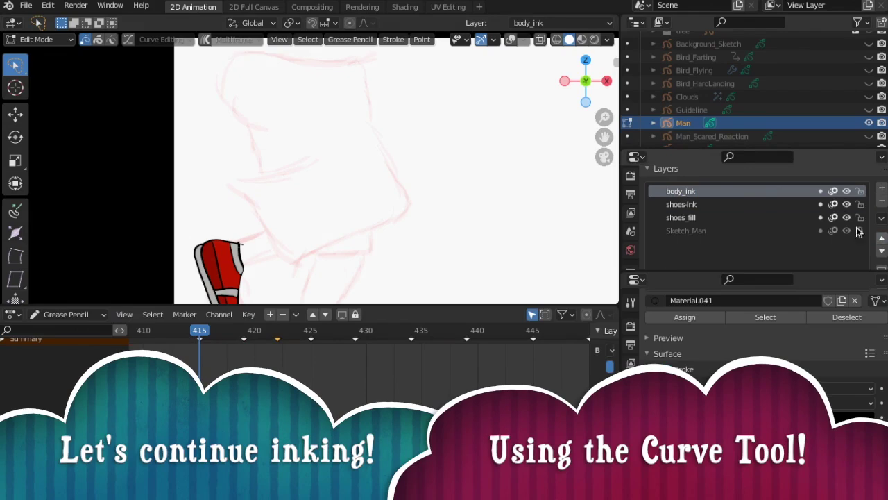
# Switch to Draw Mode and set up the Curve tool with the Ink Pen brush and Material.041 for inking frame 415.
pyautogui.scroll(-1, 240, 101)
pyautogui.click(60, 40)
pyautogui.click(43, 96)
pyautogui.scroll(-4, 17, 247)
pyautogui.click(15, 176)
pyautogui.scroll(-3, 310, 166)
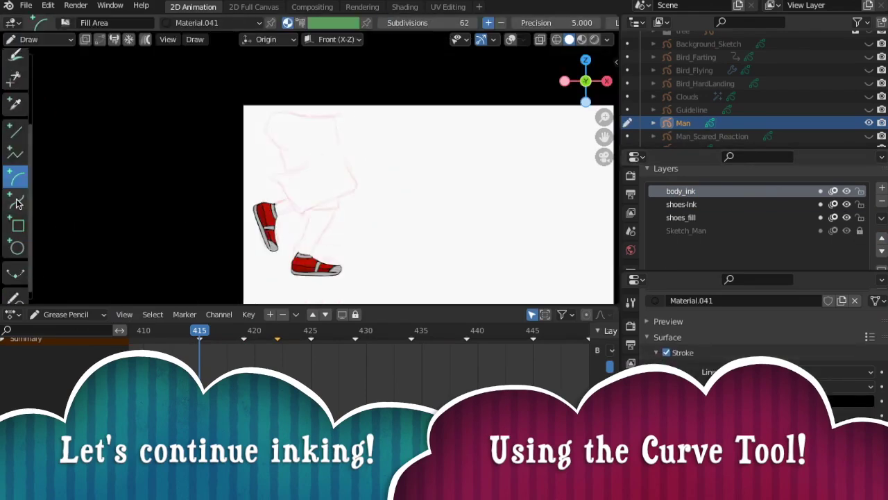
pyautogui.click(16, 200)
pyautogui.scroll(4, 310, 167)
pyautogui.scroll(-2, 756, 361)
pyautogui.scroll(5, 756, 361)
pyautogui.keyDown('shift'); pyautogui.moveTo(369, 159); pyautogui.dragTo(358, 237, button='middle'); pyautogui.keyUp('shift')
# Draw the short vertical line and curved lower edge of the waistband over the sketch.
pyautogui.moveTo(352, 118); pyautogui.dragTo(352, 139)
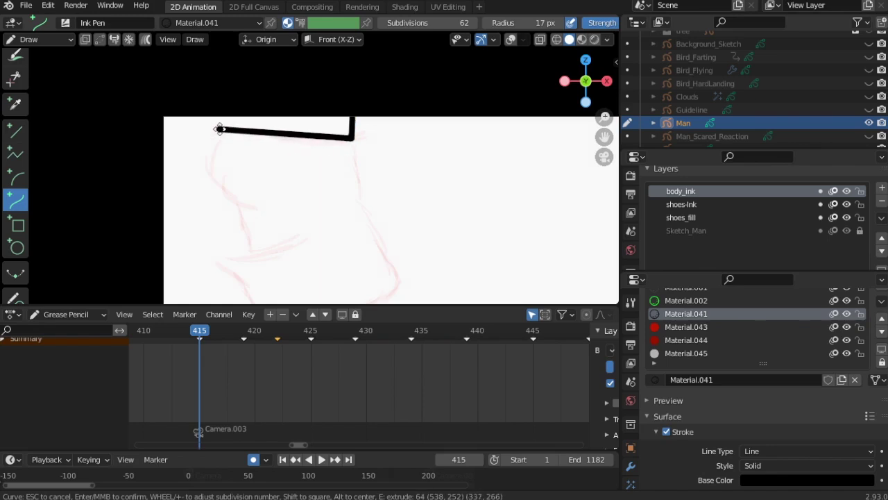
pyautogui.moveTo(307, 136); pyautogui.dragTo(312, 114)
pyautogui.scroll(-4, 279, 189)
pyautogui.scroll(4, 281, 191)
# Ink the front edge and hem of the shorts' near leg with connected curves, continuing around its back to the crease.
pyautogui.moveTo(348, 142); pyautogui.dragTo(374, 238)
pyautogui.middleClick(400, 282)
pyautogui.keyDown('shift'); pyautogui.moveTo(403, 251); pyautogui.dragTo(398, 160, button='middle'); pyautogui.keyUp('shift')
pyautogui.moveTo(396, 195); pyautogui.dragTo(390, 215)
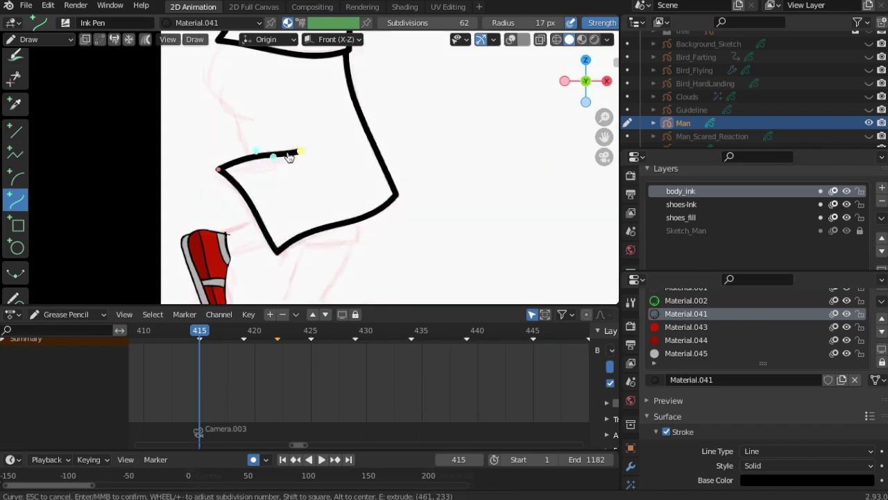
# Ink the rounded seat of the shorts from the waistband down and connect it to the near leg's crease.
pyautogui.middleClick(228, 60)
pyautogui.moveTo(220, 40); pyautogui.dragTo(248, 124)
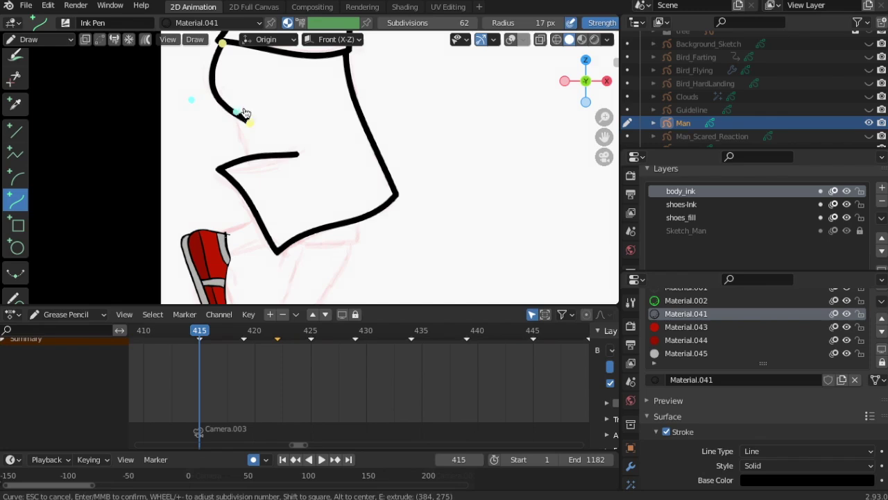
pyautogui.middleClick(259, 141)
pyautogui.scroll(-4, 263, 144)
pyautogui.scroll(2, 263, 148)
# Draw the side and hem of the shorts' far leg below the near hem, then switch to Edit Mode.
pyautogui.moveTo(345, 204)
pyautogui.mouseDown()
pyautogui.moveTo(335, 224)
pyautogui.moveTo(346, 228)
pyautogui.mouseUp()
pyautogui.press('Escape')
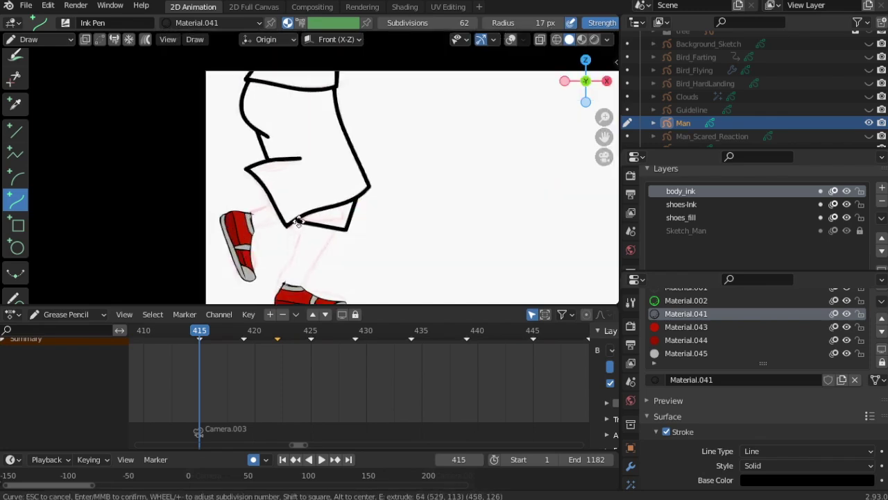
pyautogui.middleClick(311, 234)
pyautogui.scroll(-1, 312, 234)
pyautogui.press('Tab')
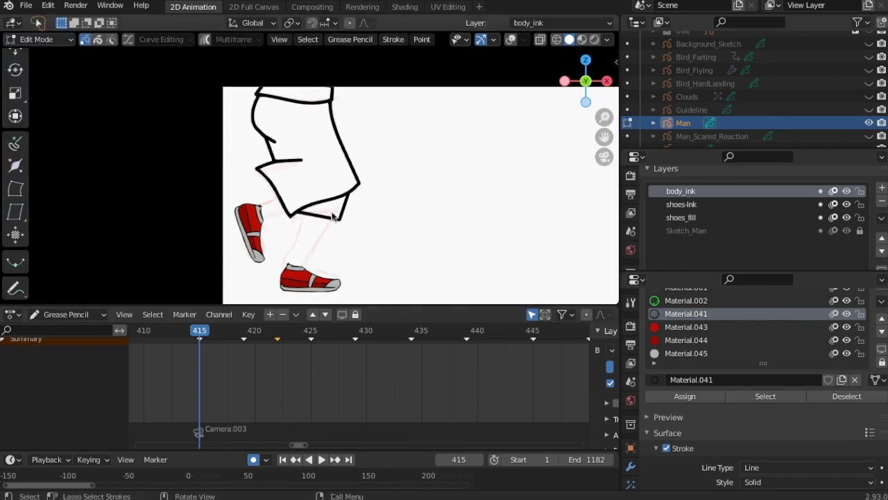
# Turn on overlays, select all strokes except the planted front shoe, and move the shorts and raised rear shoe slightly down.
pyautogui.click(511, 40)
pyautogui.press('a')
pyautogui.scroll(-2, 386, 154)
pyautogui.moveTo(397, 124)
pyautogui.mouseDown()
pyautogui.moveTo(293, 211)
pyautogui.moveTo(303, 216)
pyautogui.mouseUp()
pyautogui.scroll(3, 278, 221)
pyautogui.press('a')
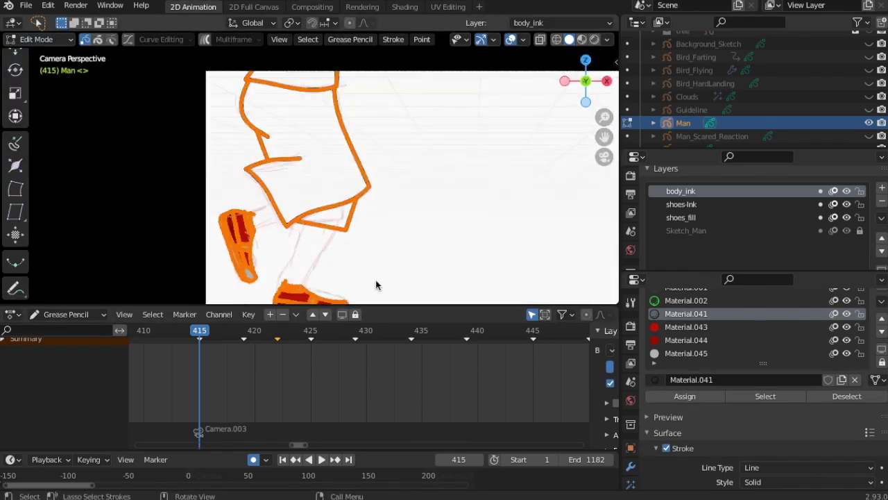
pyautogui.scroll(-2, 349, 237)
pyautogui.keyDown('ctrl'); pyautogui.moveTo(347, 235); pyautogui.dragTo(333, 273); pyautogui.keyUp('ctrl')
pyautogui.scroll(1, 340, 249)
pyautogui.press('g')
pyautogui.click(340, 247)
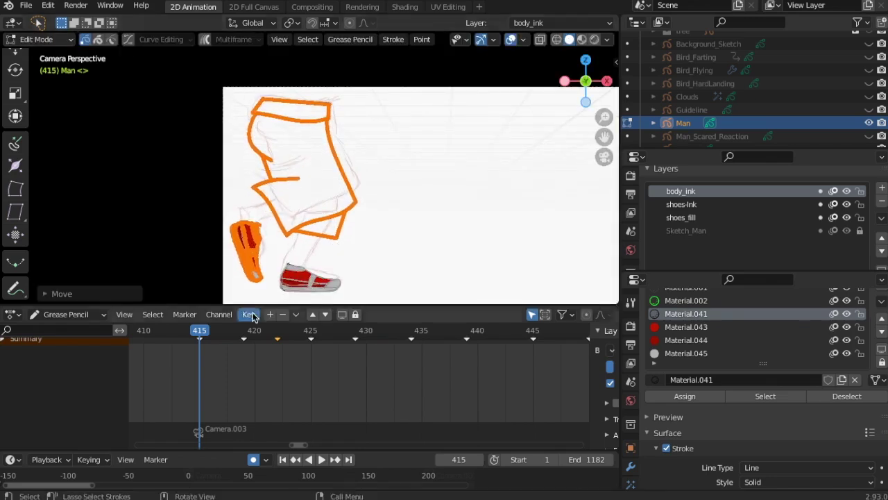
# Select the top edge of the waistband and raise it beyond the upper border of the camera frame.
pyautogui.moveTo(270, 75); pyautogui.dragTo(321, 109)
pyautogui.press('g')
pyautogui.click(312, 80)
pyautogui.click(361, 201)
# Select the raised rear shoe and reposition it slightly up and back from the shorts.
pyautogui.scroll(-1, 358, 201)
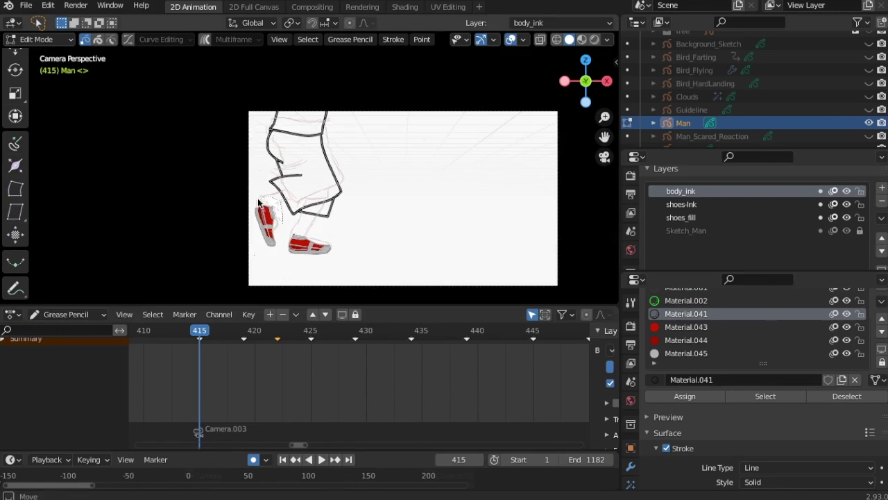
pyautogui.click(272, 201)
pyautogui.press('g')
pyautogui.click(270, 242)
pyautogui.click(280, 244)
# Return to Draw mode and ink the two lines of the front leg between the shorts' hem and the planted shoe.
pyautogui.scroll(4, 296, 248)
pyautogui.scroll(-3, 295, 248)
pyautogui.click(55, 40)
pyautogui.click(60, 100)
pyautogui.moveTo(318, 224); pyautogui.dragTo(302, 249)
pyautogui.middleClick(303, 248)
pyautogui.scroll(3, 334, 214)
pyautogui.keyDown('shift'); pyautogui.moveTo(331, 209); pyautogui.dragTo(442, 154, button='middle'); pyautogui.keyUp('shift')
pyautogui.moveTo(387, 174); pyautogui.dragTo(375, 222)
pyautogui.middleClick(375, 221)
# Ink the two lines of the rear leg between the raised shoe and the shorts' back hem.
pyautogui.moveTo(319, 164)
pyautogui.mouseDown()
pyautogui.moveTo(357, 154)
pyautogui.moveTo(344, 132)
pyautogui.mouseUp()
pyautogui.middleClick(357, 155)
pyautogui.press('Escape')
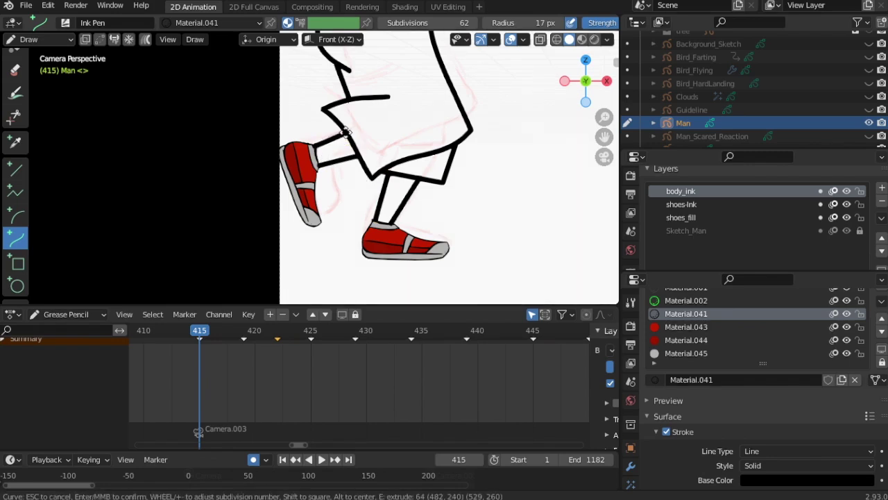
pyautogui.middleClick(345, 132)
# Go to frame 419 and ink two leg lines above each shoe, following the sketch.
pyautogui.scroll(-5, 396, 208)
pyautogui.press('Up')
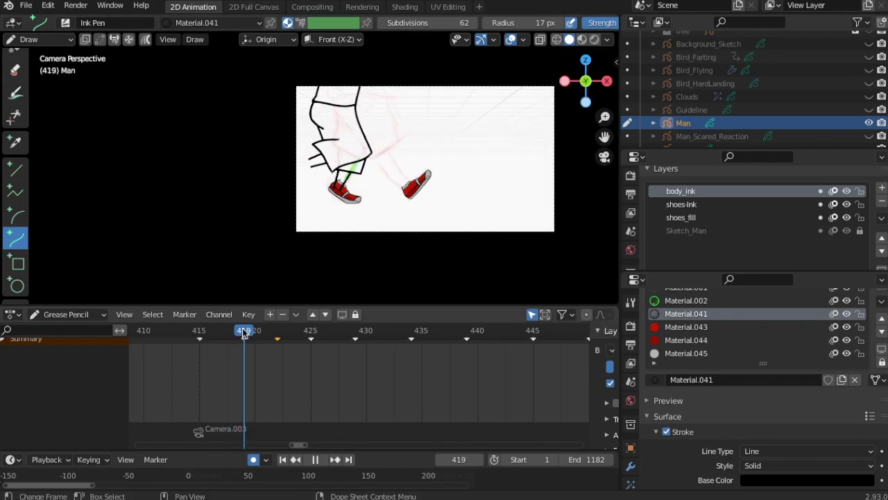
pyautogui.scroll(3, 431, 234)
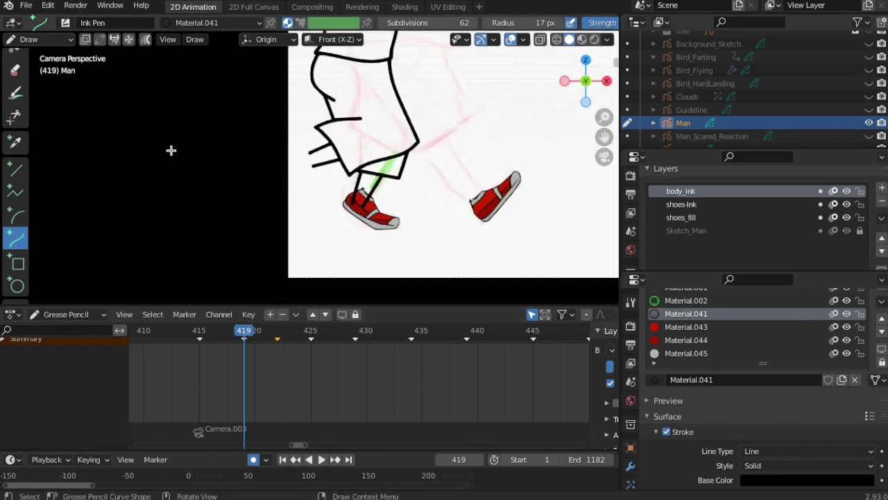
pyautogui.moveTo(482, 192); pyautogui.dragTo(468, 171)
pyautogui.middleClick(463, 166)
pyautogui.moveTo(472, 202); pyautogui.dragTo(440, 174)
pyautogui.middleClick(441, 173)
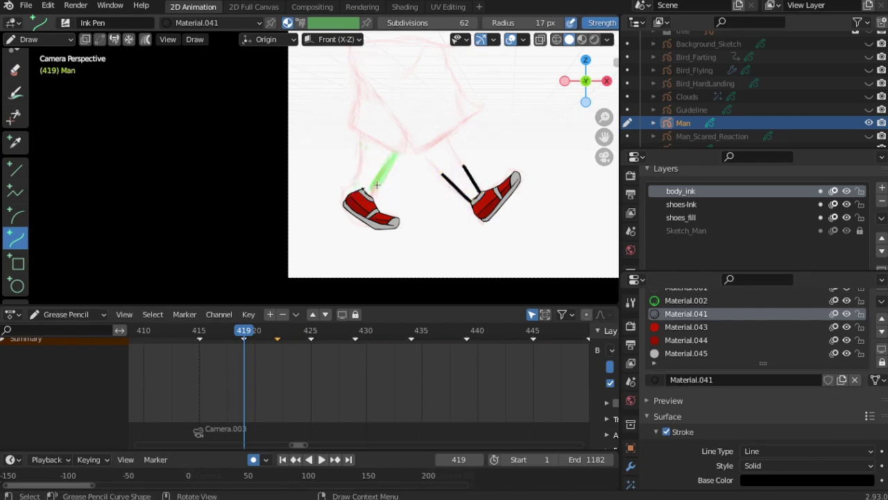
pyautogui.moveTo(372, 198); pyautogui.dragTo(367, 163)
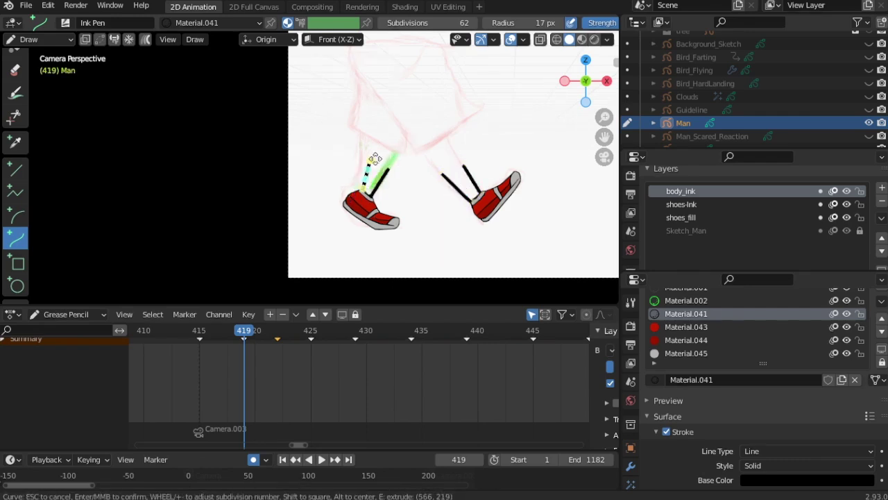
pyautogui.middleClick(375, 158)
# Ink the shorts over the sketch with connected curves: front edge, near hem, crease and seat, plus the rear leg's side and hem.
pyautogui.scroll(-2, 354, 149)
pyautogui.moveTo(400, 83); pyautogui.dragTo(424, 131)
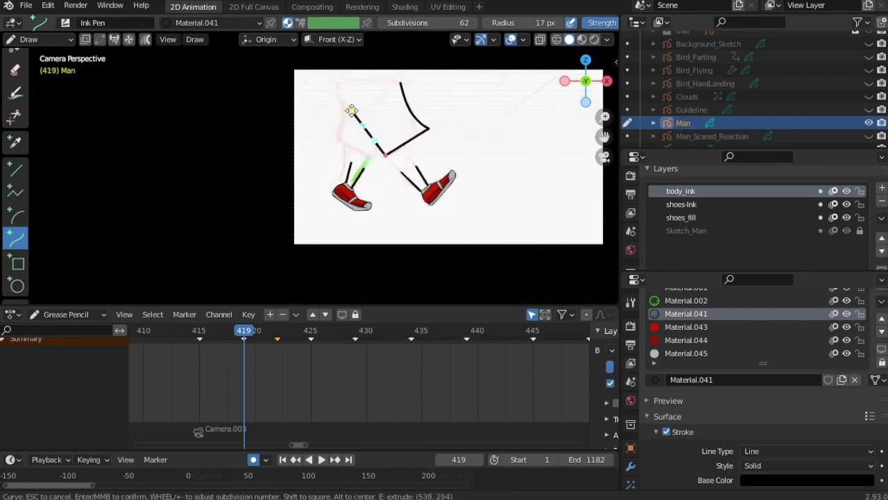
pyautogui.middleClick(335, 84)
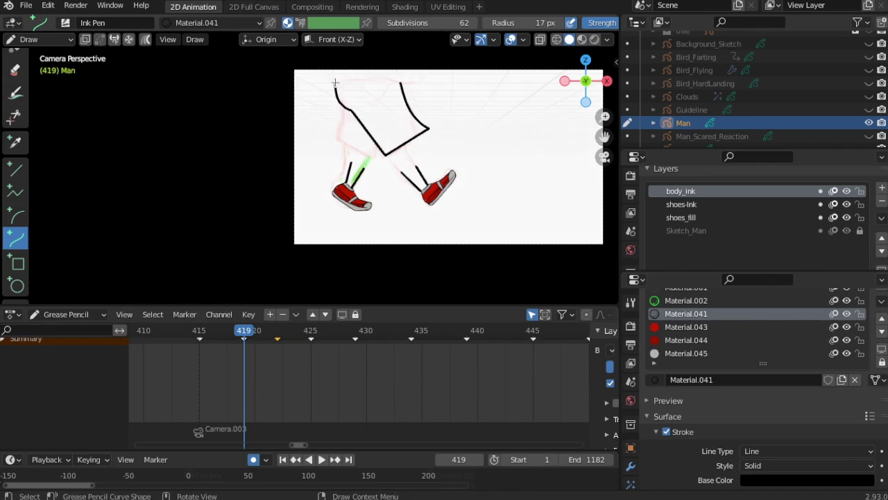
pyautogui.moveTo(344, 107); pyautogui.dragTo(333, 135)
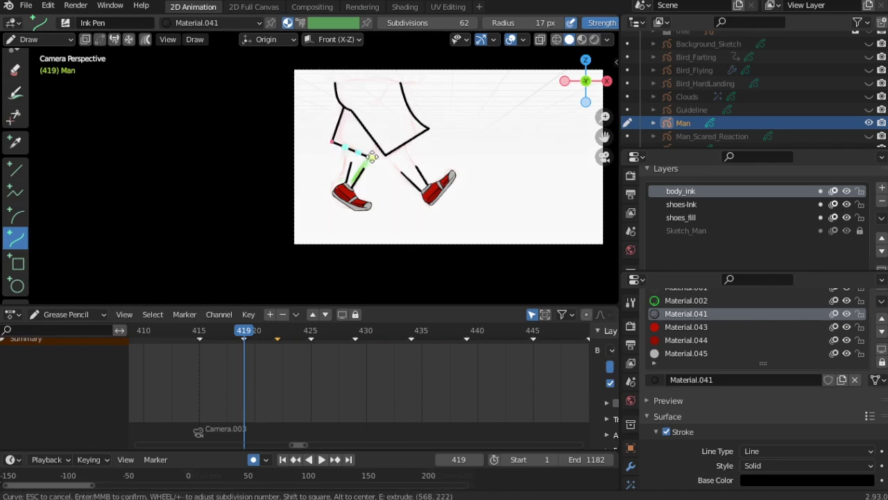
pyautogui.middleClick(319, 149)
# Switch to Edit Mode, select all the shorts strokes and move them slightly down.
pyautogui.press('Tab')
pyautogui.moveTo(411, 75)
pyautogui.mouseDown()
pyautogui.moveTo(426, 159)
pyautogui.moveTo(434, 124)
pyautogui.mouseUp()
pyautogui.press('g')
pyautogui.click(433, 137)
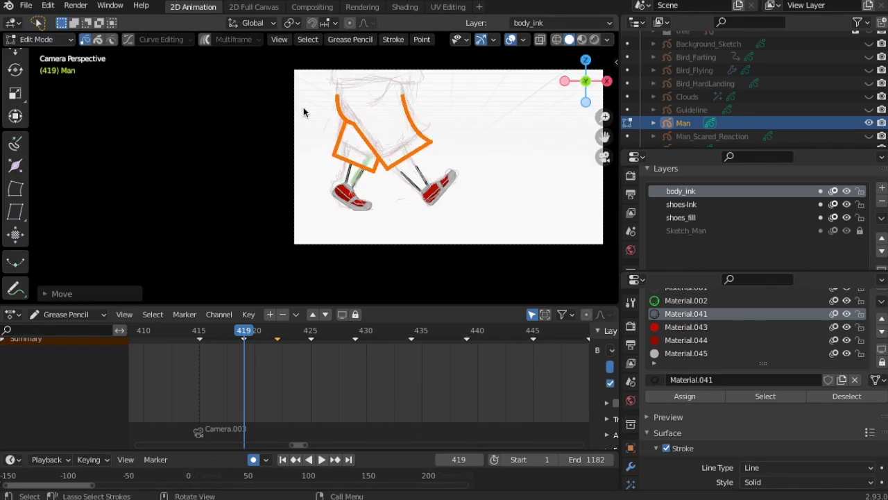
# Turn on onion skinning and nudge the front corner of the shorts' hem slightly.
pyautogui.click(525, 41)
pyautogui.click(440, 403)
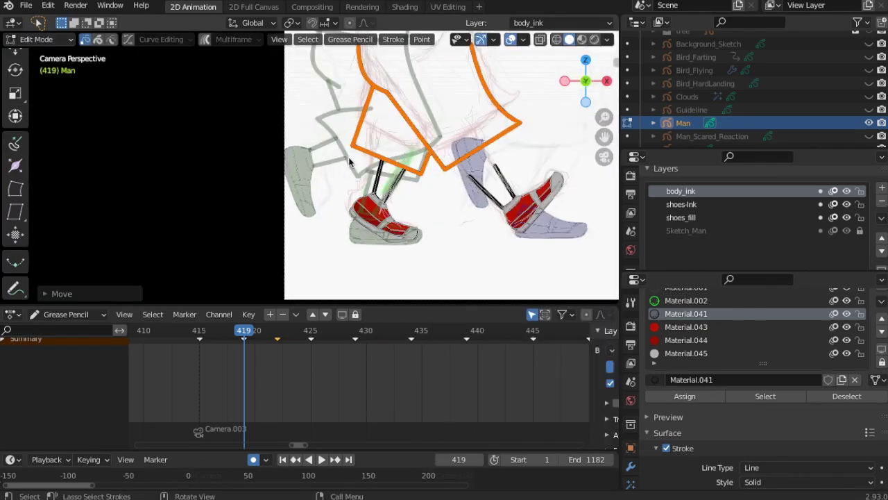
pyautogui.moveTo(425, 151); pyautogui.dragTo(445, 147)
pyautogui.press('g')
pyautogui.click(444, 148)
# Return to Draw mode and draw the waistband's curved lower edge above the shorts.
pyautogui.click(41, 39)
pyautogui.click(40, 95)
pyautogui.moveTo(335, 80); pyautogui.dragTo(405, 85)
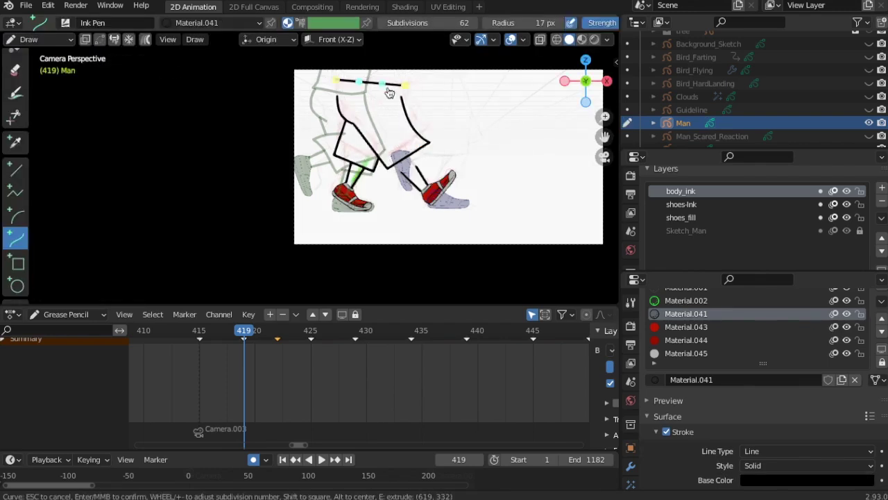
pyautogui.press('Return')
# In Edit Mode, extrude both ends of the waistband curve upward to form its sides.
pyautogui.press('Tab')
pyautogui.press('e')
pyautogui.click(404, 81)
pyautogui.click(342, 93)
pyautogui.press('e')
pyautogui.click(350, 80)
pyautogui.click(337, 161)
# Hide the Sketch_Man layer and move the upper ends of the front leg's lines up to the shorts' hem.
pyautogui.scroll(2, 396, 213)
pyautogui.click(846, 230)
pyautogui.click(494, 167)
pyautogui.press('g')
pyautogui.click(483, 149)
pyautogui.click(470, 176)
pyautogui.press('g')
pyautogui.click(458, 163)
pyautogui.press('g')
pyautogui.click(482, 222)
# Switch to Sculpt Mode, select all strokes and use the Grab brush to adjust the upper ends of the shorts' side edges.
pyautogui.scroll(-4, 492, 245)
pyautogui.moveTo(237, 335); pyautogui.dragTo(244, 336)
pyautogui.click(36, 40)
pyautogui.click(34, 83)
pyautogui.press('a')
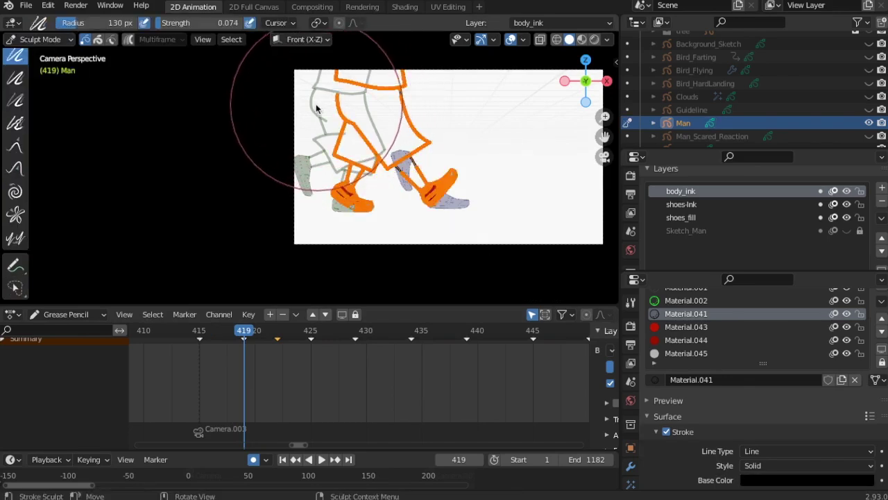
pyautogui.click(16, 146)
pyautogui.moveTo(338, 93); pyautogui.dragTo(339, 92)
pyautogui.moveTo(426, 93); pyautogui.dragTo(418, 93)
# Grab the upper end of the shorts' front edge closer to the waistband.
pyautogui.hotkey('alt', 'a')
pyautogui.scroll(1, 417, 116)
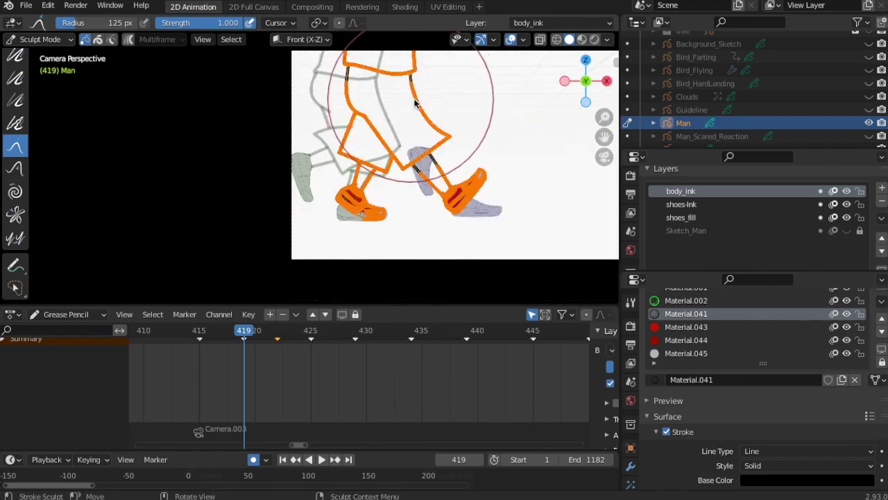
pyautogui.scroll(4, 411, 102)
pyautogui.keyDown('shift'); pyautogui.moveTo(534, 59); pyautogui.dragTo(327, 158, button='middle'); pyautogui.keyUp('shift')
pyautogui.press('a')
pyautogui.moveTo(321, 161); pyautogui.dragTo(336, 154)
pyautogui.scroll(-5, 278, 181)
pyautogui.scroll(1, 181, 163)
# Return to Draw mode, advance to frame 422 and show the Sketch_Man layer.
pyautogui.click(39, 40)
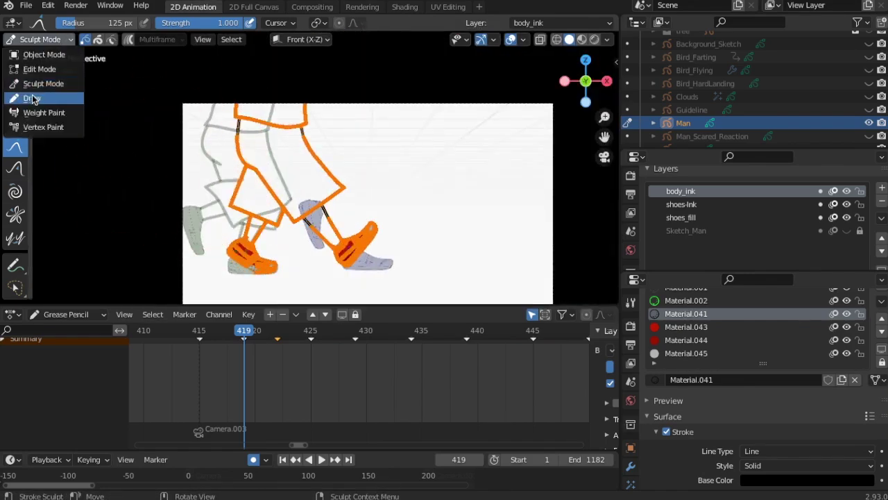
pyautogui.click(32, 98)
pyautogui.scroll(-3, 358, 201)
pyautogui.press('Right')
pyautogui.press('Right')
pyautogui.press('Right')
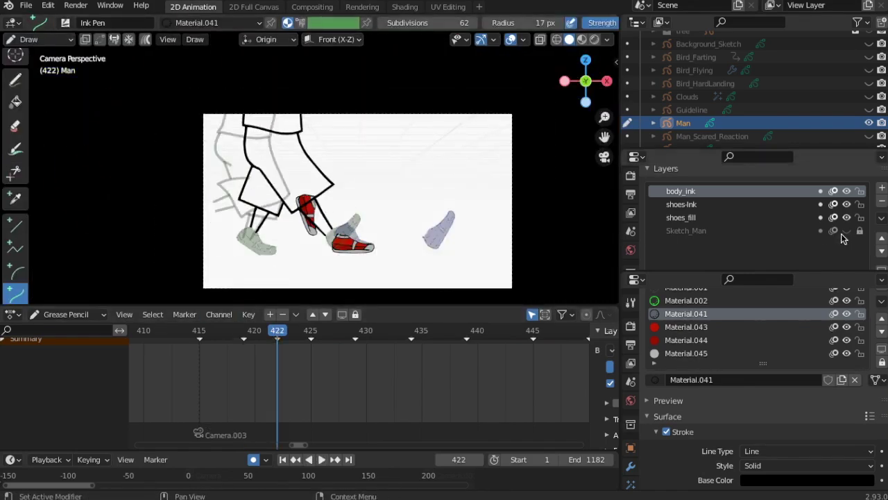
pyautogui.scroll(-1, 757, 347)
# Select the sketch's stroke material named Material and set its base color alpha to 0.607.
pyautogui.scroll(3, 755, 353)
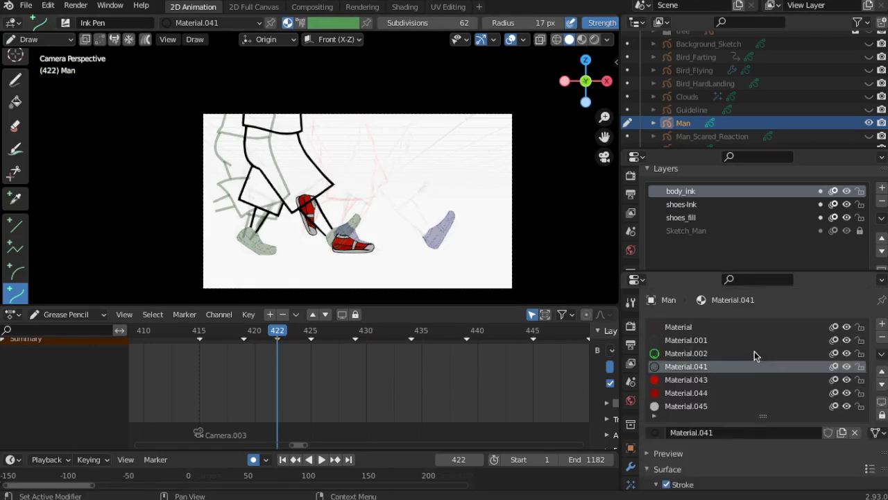
pyautogui.click(848, 394)
pyautogui.scroll(-4, 802, 354)
pyautogui.scroll(3, 756, 364)
pyautogui.click(654, 390)
pyautogui.scroll(1, 666, 382)
pyautogui.click(694, 325)
pyautogui.scroll(-3, 760, 438)
pyautogui.click(769, 470)
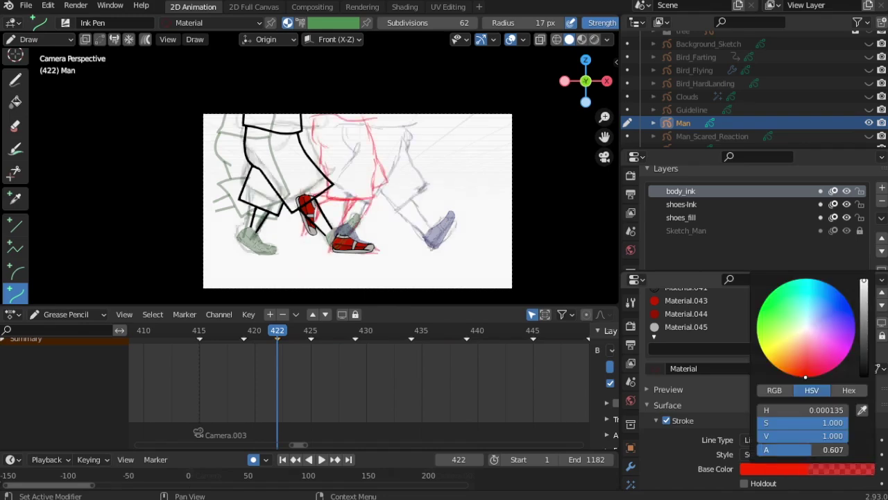
# Turn off onion skinning so only the frame 422 drawing and its sketch are displayed.
pyautogui.scroll(3, 415, 252)
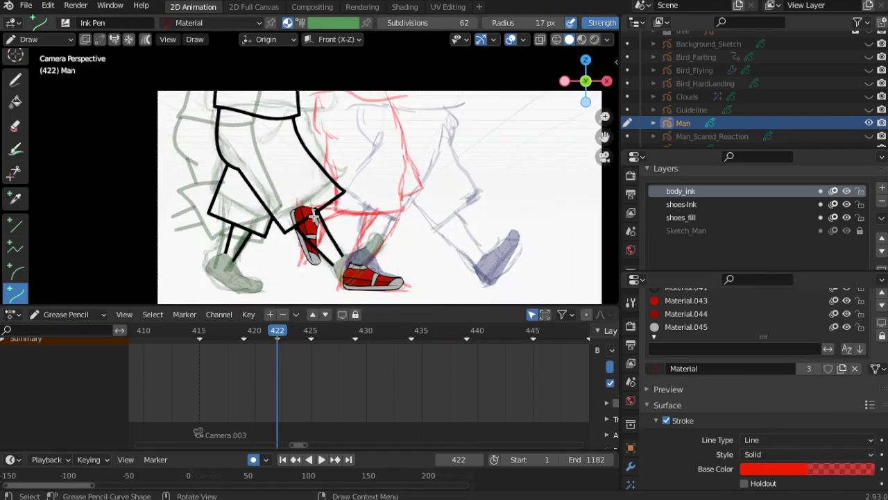
pyautogui.keyDown('shift'); pyautogui.moveTo(279, 209); pyautogui.dragTo(238, 246, button='middle'); pyautogui.keyUp('shift')
pyautogui.click(523, 40)
pyautogui.click(443, 306)
pyautogui.scroll(-2, 298, 259)
pyautogui.scroll(2, 298, 259)
pyautogui.scroll(-2, 297, 259)
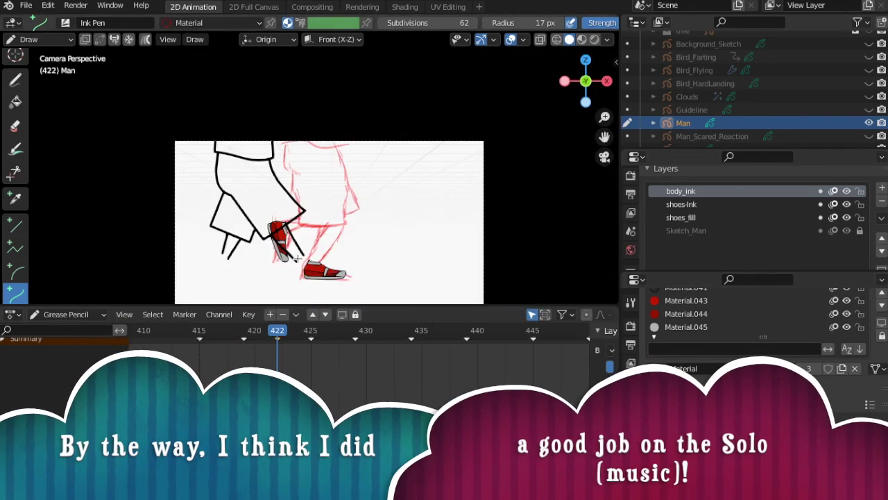
# Choose Material.041 and ink the rounded seat of the shorts at frame 422, ending in a short crease.
pyautogui.moveTo(278, 336)
pyautogui.mouseDown()
pyautogui.moveTo(219, 339)
pyautogui.moveTo(277, 339)
pyautogui.mouseUp()
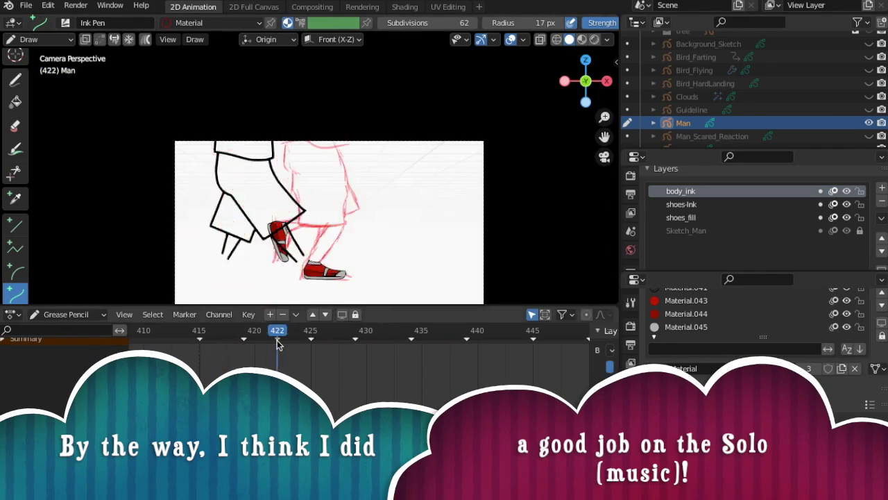
pyautogui.scroll(3, 176, 162)
pyautogui.scroll(3, 707, 347)
pyautogui.click(700, 366)
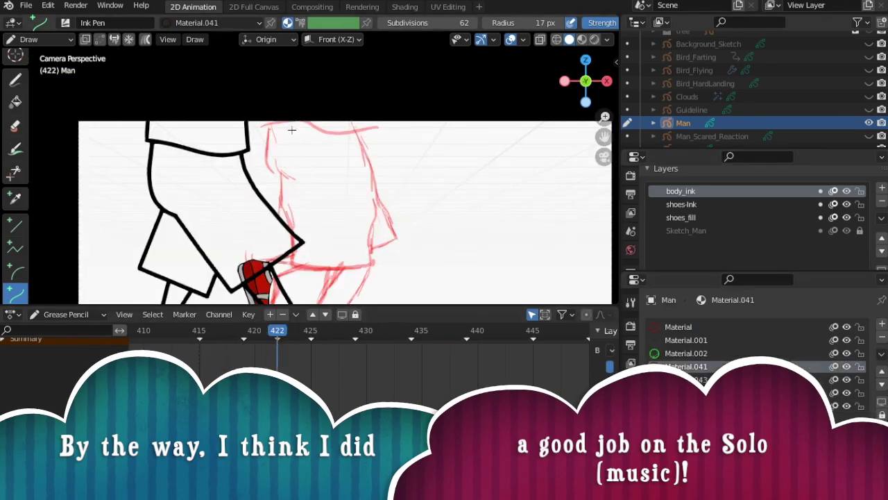
pyautogui.press('Return')
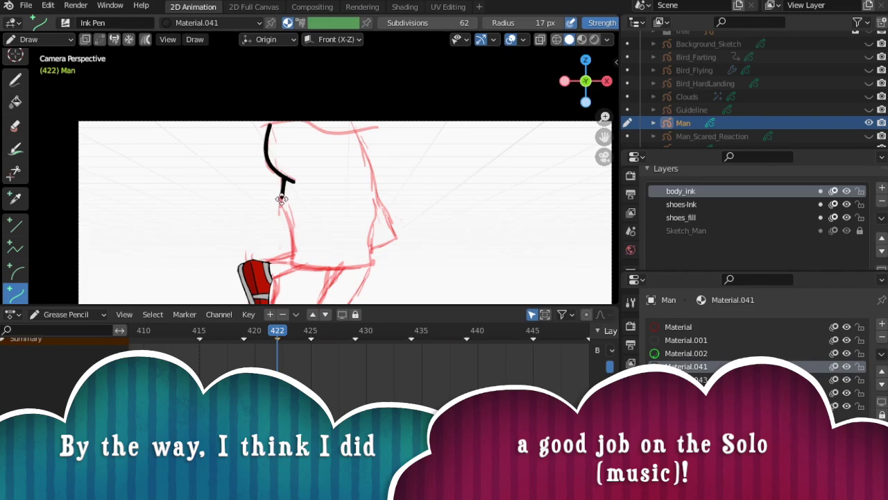
# Ink the near leg's back edge, straight hem and front edge as one extruded curve up to the waist.
pyautogui.click(292, 266)
pyautogui.press('e')
pyautogui.click(378, 264)
pyautogui.press('e')
pyautogui.click(375, 189)
pyautogui.moveTo(377, 238); pyautogui.dragTo(368, 240)
pyautogui.press('e')
pyautogui.click(354, 125)
pyautogui.moveTo(369, 167)
pyautogui.mouseDown()
pyautogui.moveTo(379, 163)
pyautogui.moveTo(368, 144)
pyautogui.mouseUp()
pyautogui.press('Return')
# Draw the waistband's lower edge across the top of the shorts and bend it into a gentle wave.
pyautogui.moveTo(261, 125); pyautogui.dragTo(386, 127)
pyautogui.moveTo(344, 127); pyautogui.dragTo(343, 137)
pyautogui.moveTo(303, 126); pyautogui.dragTo(303, 121)
pyautogui.moveTo(386, 127); pyautogui.dragTo(371, 123)
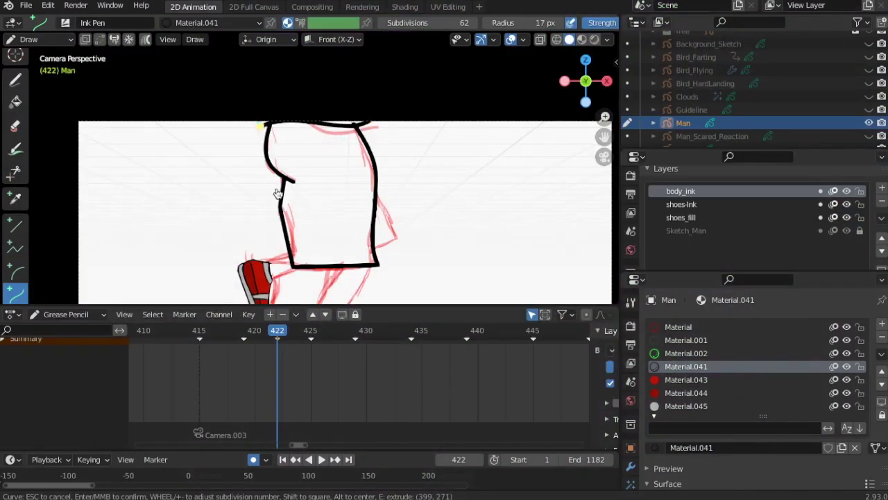
pyautogui.press('Return')
# Switch to Edit Mode, select the shorts and waistband strokes and move them slightly down.
pyautogui.scroll(-2, 430, 245)
pyautogui.scroll(1, 431, 236)
pyautogui.scroll(-1, 417, 179)
pyautogui.press('Tab')
pyautogui.moveTo(407, 172)
pyautogui.mouseDown()
pyautogui.moveTo(259, 66)
pyautogui.moveTo(444, 255)
pyautogui.mouseUp()
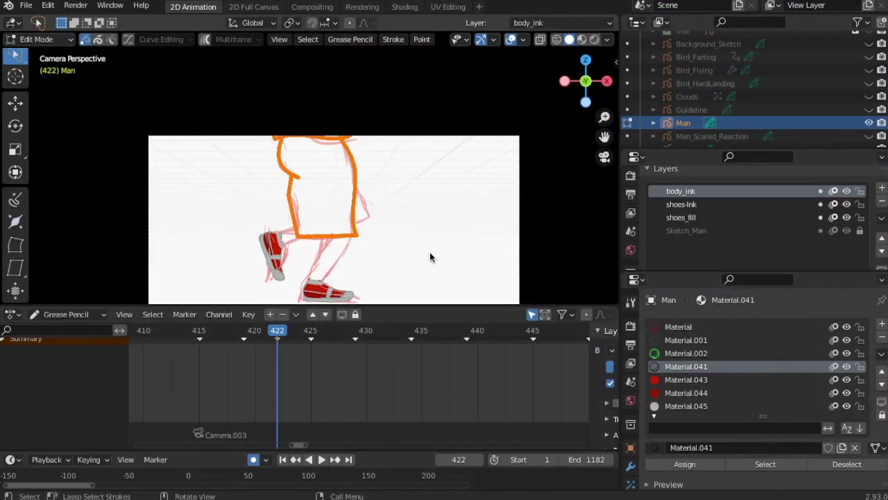
pyautogui.press('g')
pyautogui.click(366, 263)
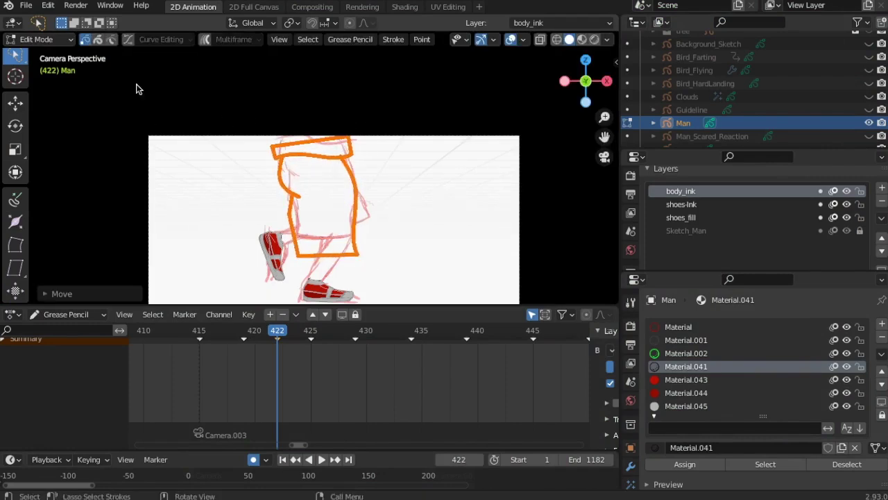
# Select the waistband's top edge and raise it beyond the upper border of the camera frame.
pyautogui.click(275, 154)
pyautogui.press('g')
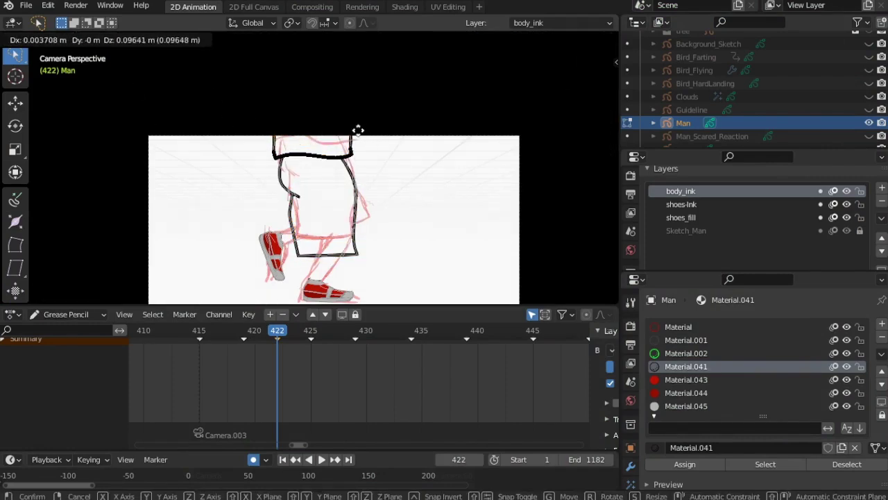
pyautogui.click(358, 128)
# Return to Draw mode and ink the part of the far shorts leg protruding in front of the near leg.
pyautogui.click(29, 38)
pyautogui.click(38, 95)
pyautogui.scroll(-1, 347, 201)
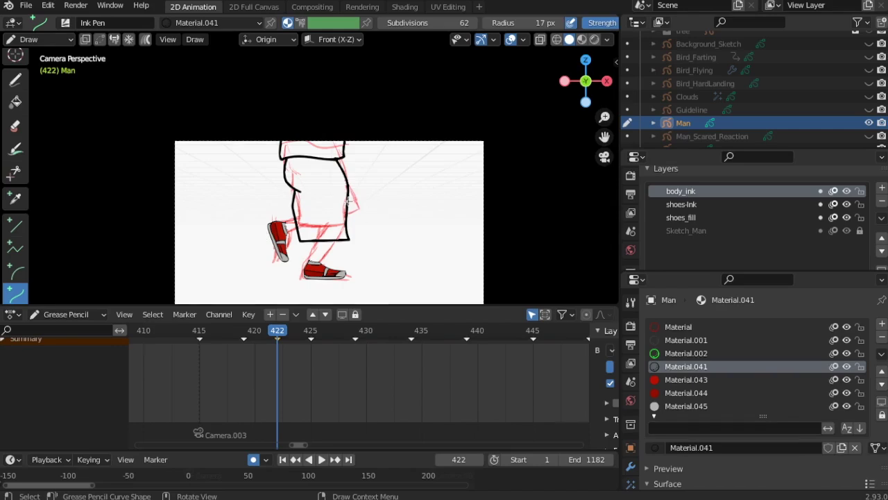
pyautogui.moveTo(349, 197); pyautogui.dragTo(360, 216)
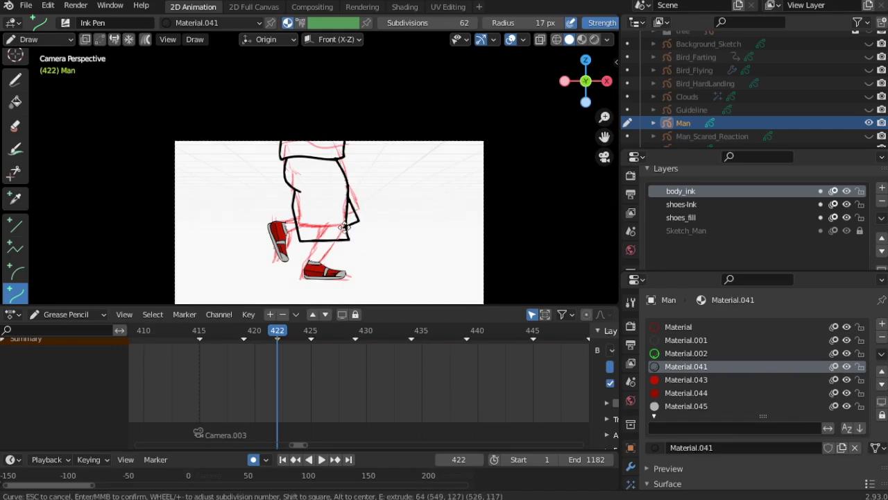
pyautogui.middleClick(406, 228)
# Ink the missing lower-leg lines above the front shoe and the back shoe in frame 422.
pyautogui.scroll(5, 229, 234)
pyautogui.keyDown('shift'); pyautogui.moveTo(228, 233); pyautogui.dragTo(206, 78, button='middle'); pyautogui.keyUp('shift')
pyautogui.moveTo(309, 240)
pyautogui.mouseDown()
pyautogui.moveTo(344, 188)
pyautogui.moveTo(306, 189)
pyautogui.mouseUp()
pyautogui.middleClick(289, 237)
pyautogui.middleClick(254, 213)
pyautogui.moveTo(228, 143); pyautogui.dragTo(250, 129)
pyautogui.middleClick(213, 179)
pyautogui.moveTo(231, 167); pyautogui.dragTo(255, 159)
pyautogui.middleClick(236, 205)
pyautogui.scroll(-6, 210, 251)
pyautogui.scroll(2, 215, 243)
# Move to frame 425 and ink both edges of the forward lower leg above its shoe.
pyautogui.moveTo(202, 333); pyautogui.dragTo(310, 339)
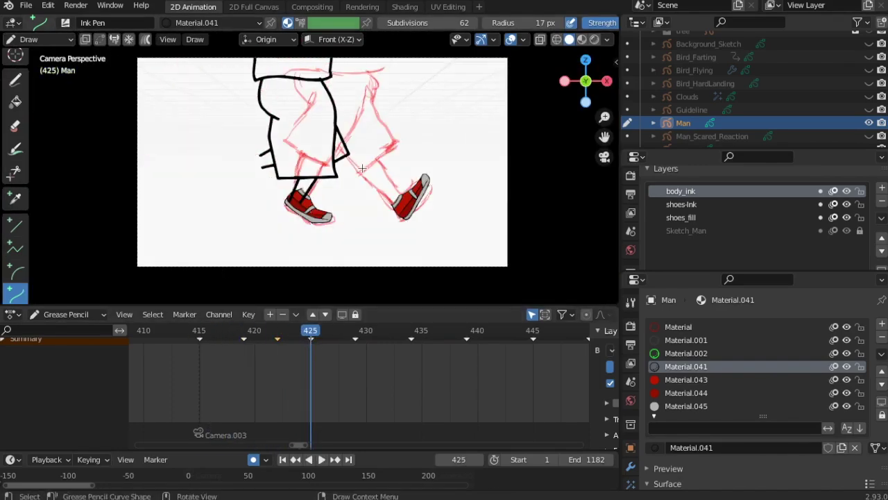
pyautogui.moveTo(401, 195); pyautogui.dragTo(386, 173)
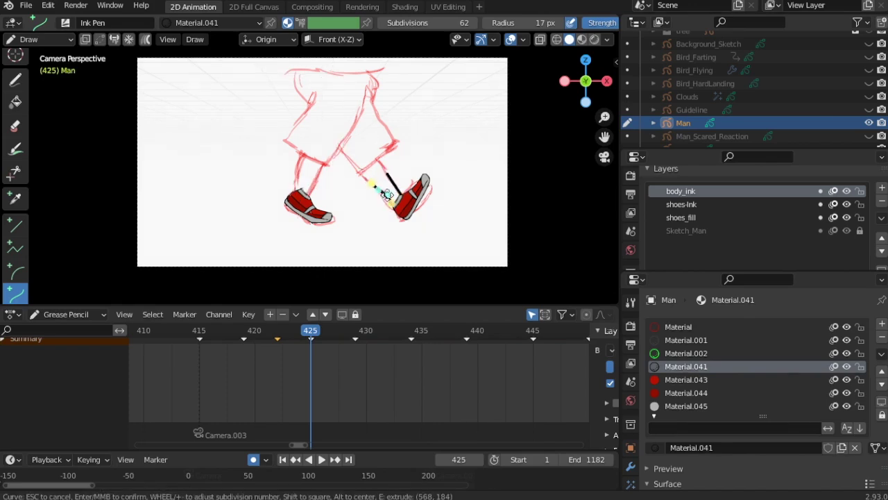
pyautogui.middleClick(375, 198)
# Ink the shorts in frame 425 with curves for the hems, leg edges and seat, plus the waistband line across their top.
pyautogui.moveTo(284, 141); pyautogui.dragTo(332, 170)
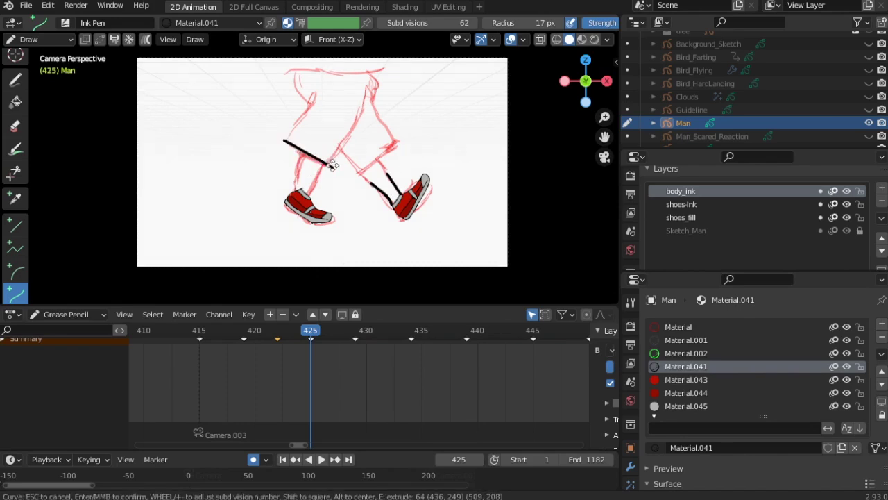
pyautogui.moveTo(364, 122); pyautogui.dragTo(382, 119)
pyautogui.middleClick(392, 112)
pyautogui.moveTo(315, 94); pyautogui.dragTo(287, 140)
pyautogui.middleClick(305, 89)
pyautogui.moveTo(300, 70); pyautogui.dragTo(312, 102)
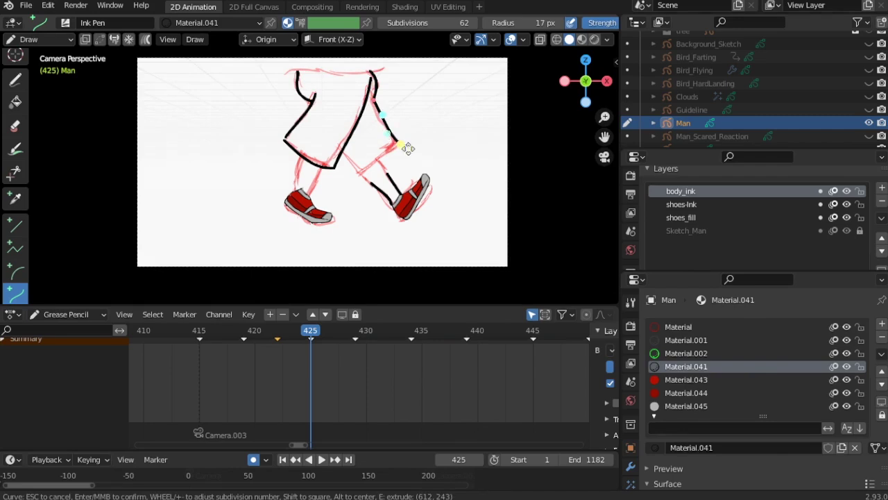
pyautogui.moveTo(284, 65); pyautogui.dragTo(378, 69)
pyautogui.press('Return')
# Switch to Edit Mode, select the shorts and waistband strokes and shift them slightly down.
pyautogui.scroll(-3, 101, 80)
pyautogui.press('Tab')
pyautogui.press('a')
pyautogui.press('g')
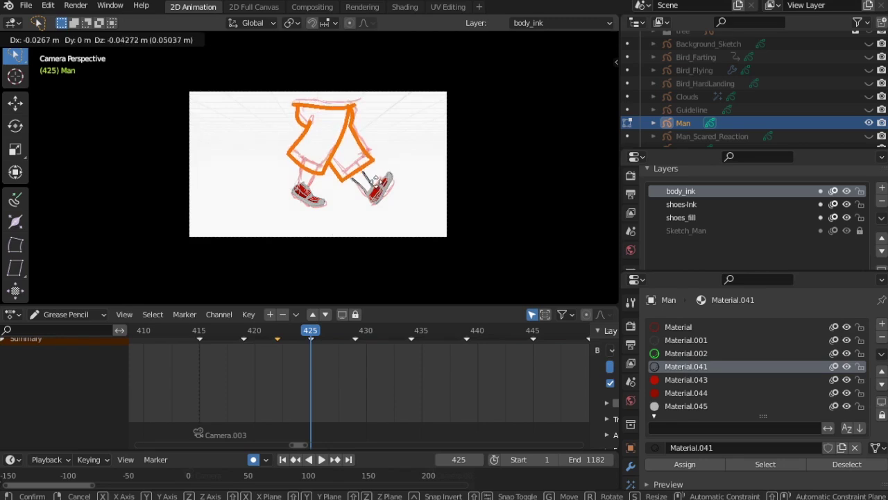
pyautogui.click(377, 183)
# Raise the waistband's two upper ends beyond the upper border of the camera frame.
pyautogui.click(289, 106)
pyautogui.press('g')
pyautogui.click(288, 90)
pyautogui.click(356, 106)
pyautogui.press('g')
pyautogui.click(357, 85)
# Return to Draw mode and ink both edges of the rear lower leg between the shoe and the hem.
pyautogui.scroll(3, 264, 167)
pyautogui.press('Tab')
pyautogui.moveTo(297, 196); pyautogui.dragTo(309, 169)
pyautogui.moveTo(311, 199); pyautogui.dragTo(325, 176)
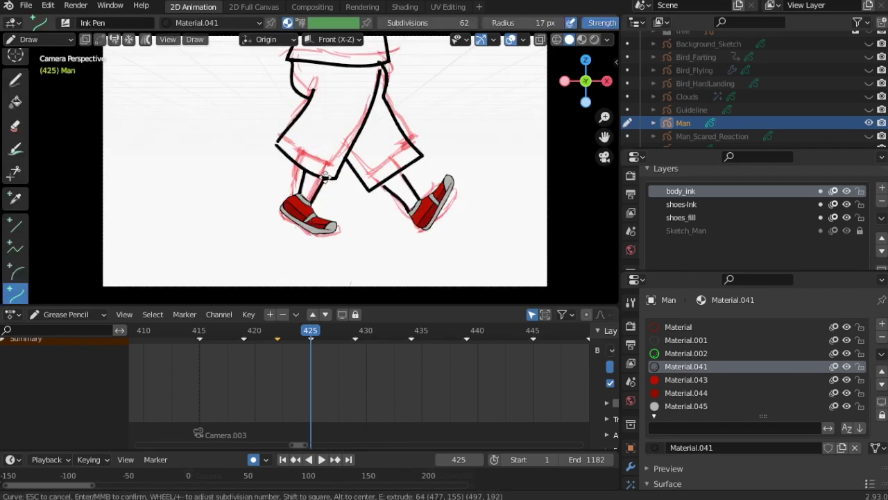
# In Edit Mode, adjust the upper ends of the forward lower leg's two lines to meet the shorts hem.
pyautogui.press('Tab')
pyautogui.click(373, 198)
pyautogui.press('g')
pyautogui.click(370, 195)
pyautogui.click(390, 184)
pyautogui.press('g')
pyautogui.click(387, 180)
# Return to frame 415 and hide the Sketch_Man layer.
pyautogui.click(238, 175)
pyautogui.scroll(-3, 235, 174)
pyautogui.scroll(1, 232, 184)
pyautogui.scroll(-4, 210, 362)
pyautogui.moveTo(267, 334)
pyautogui.mouseDown()
pyautogui.moveTo(358, 349)
pyautogui.moveTo(241, 345)
pyautogui.mouseUp()
pyautogui.click(847, 231)
# Select Material.001, toggle the shoes_fill layer off and on, and turn off the viewport overlays.
pyautogui.scroll(1, 275, 211)
pyautogui.scroll(2, 105, 251)
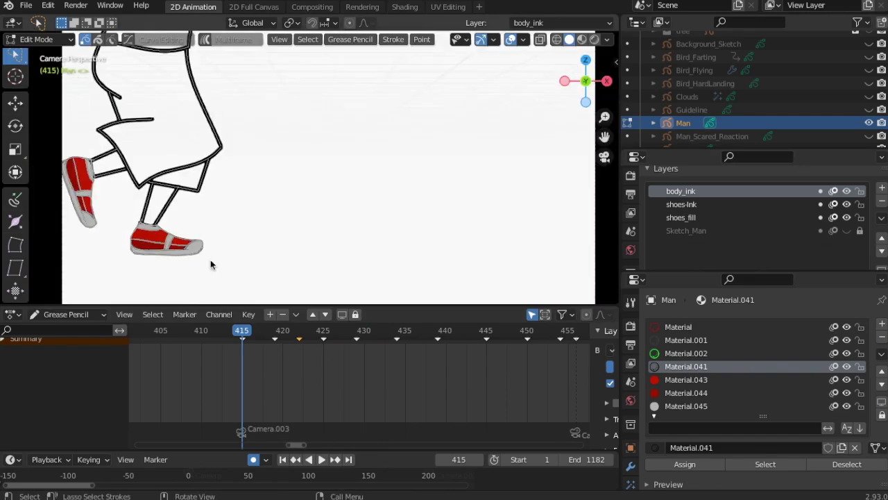
pyautogui.click(805, 340)
pyautogui.scroll(-2, 848, 333)
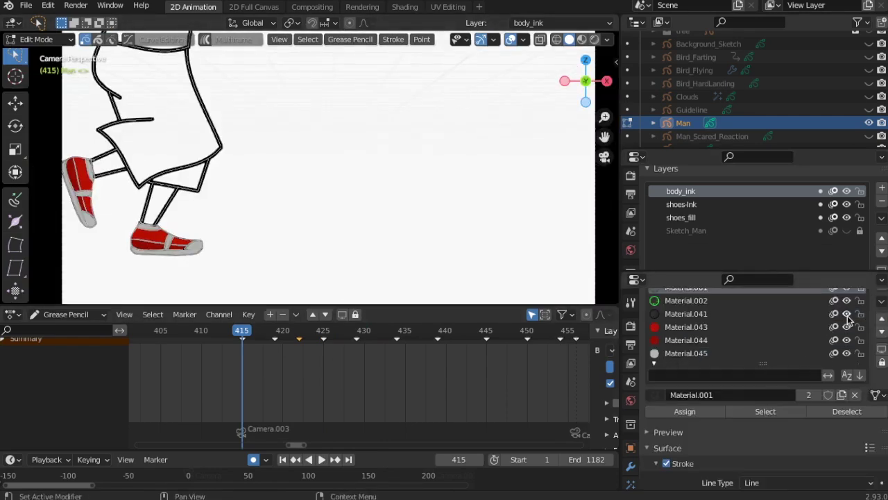
pyautogui.scroll(2, 848, 318)
pyautogui.click(847, 217)
pyautogui.click(847, 217)
pyautogui.scroll(5, 343, 248)
pyautogui.keyDown('shift'); pyautogui.moveTo(104, 240); pyautogui.dragTo(479, 122, button='middle'); pyautogui.keyUp('shift')
pyautogui.scroll(3, 479, 122)
pyautogui.click(510, 39)
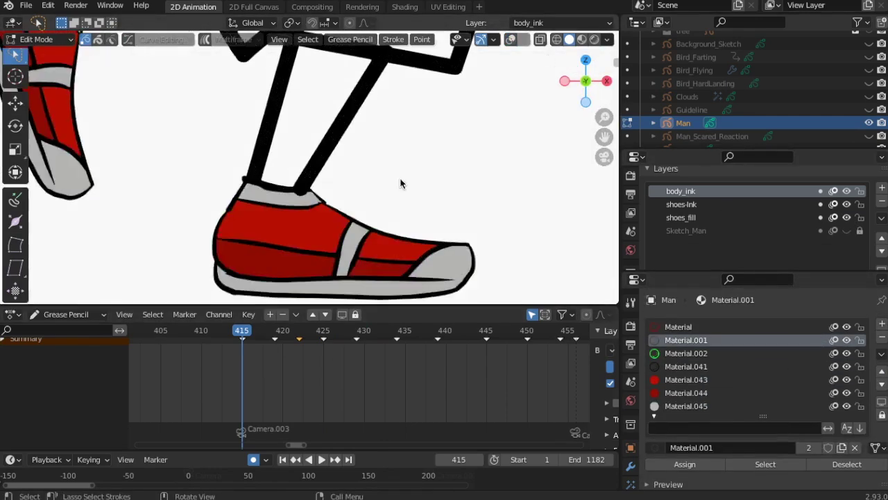
# Scrub between frames 415 and 425 to review the inked walking poses.
pyautogui.scroll(-9, 352, 148)
pyautogui.scroll(3, 369, 221)
pyautogui.scroll(-5, 369, 220)
pyautogui.scroll(3, 369, 221)
pyautogui.moveTo(315, 333)
pyautogui.mouseDown()
pyautogui.moveTo(360, 333)
pyautogui.moveTo(323, 332)
pyautogui.mouseUp()
pyautogui.scroll(-3, 430, 134)
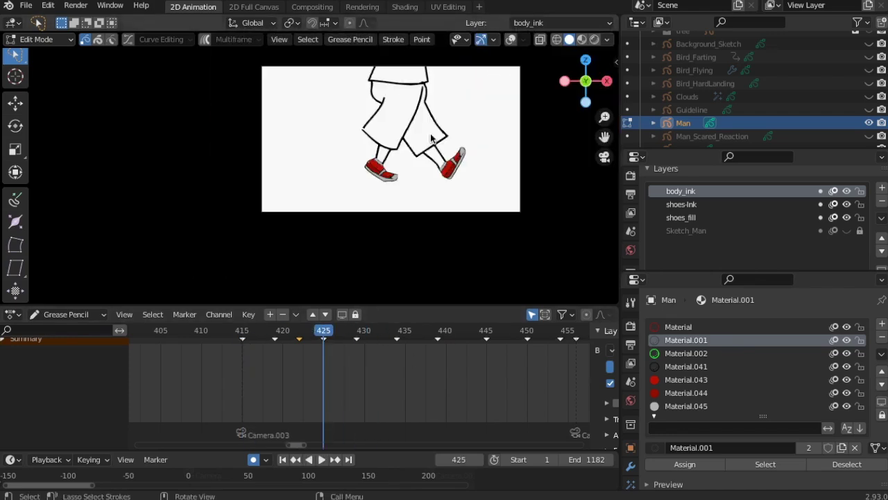
pyautogui.moveTo(323, 333)
pyautogui.mouseDown()
pyautogui.moveTo(260, 333)
pyautogui.moveTo(353, 333)
pyautogui.moveTo(242, 333)
pyautogui.mouseUp()
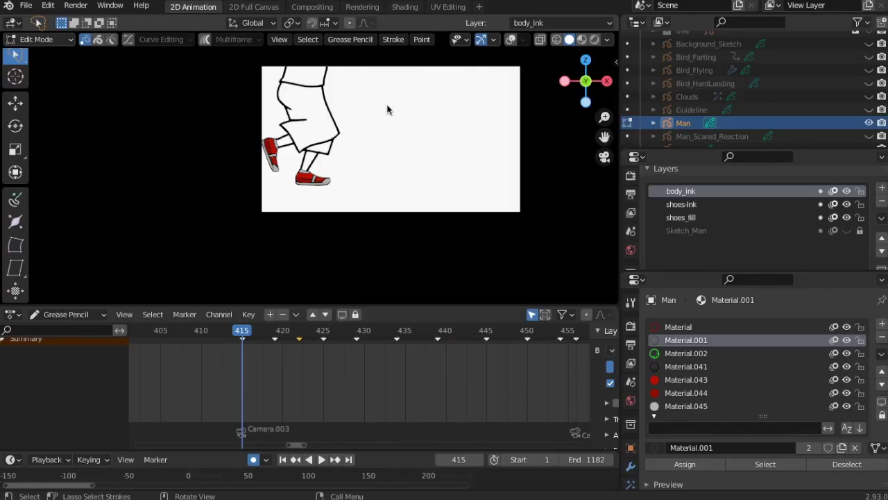
# Add a body_fill layer and a new material with Stroke off, Fill on and a light peach skin base color.
pyautogui.click(882, 190)
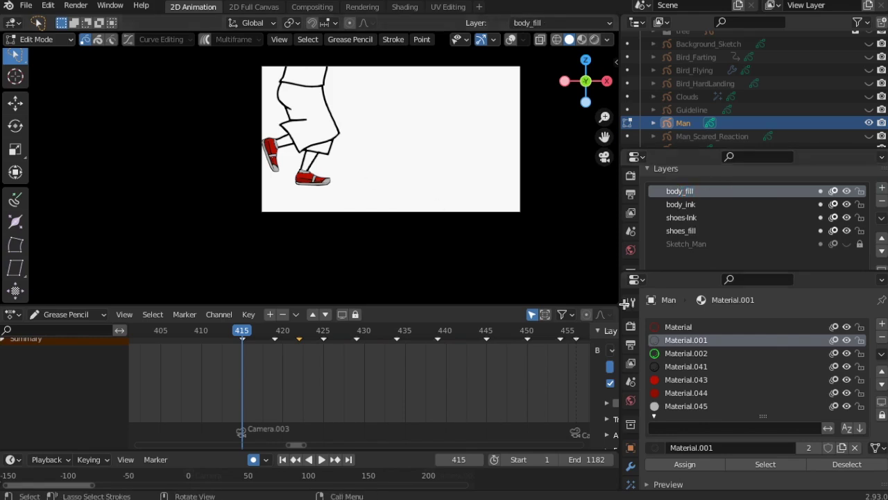
pyautogui.click(883, 325)
pyautogui.click(763, 447)
pyautogui.scroll(-6, 707, 451)
pyautogui.click(797, 464)
pyautogui.moveTo(863, 354); pyautogui.dragTo(864, 274)
pyautogui.moveTo(806, 322); pyautogui.dragTo(804, 333)
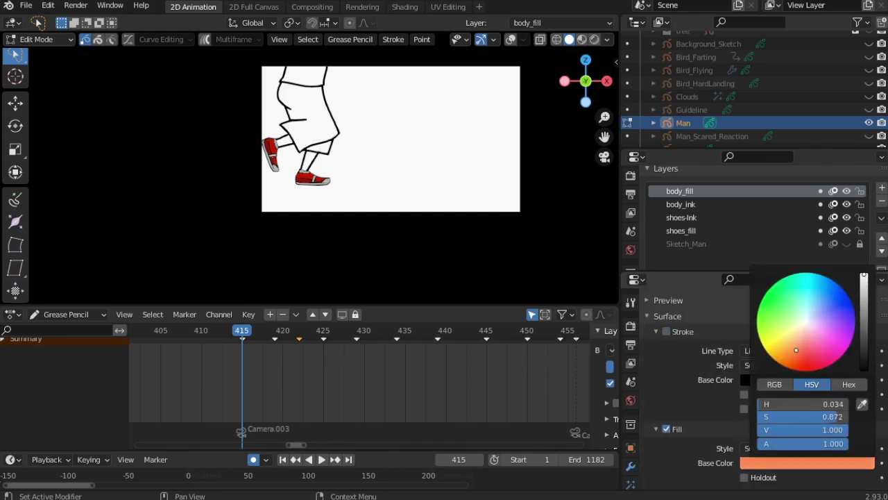
# Fill both lower legs in frame 415 with the peach material and move the body_fill layer below body_ink.
pyautogui.scroll(5, 309, 173)
pyautogui.click(39, 39)
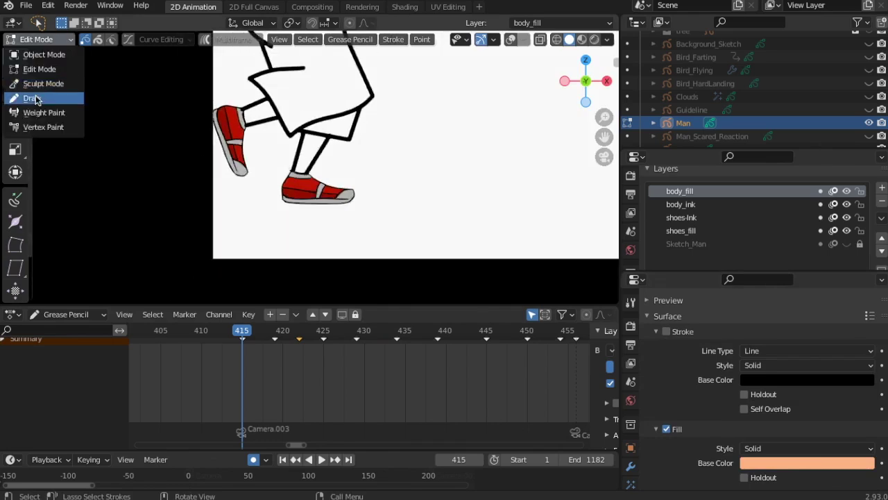
pyautogui.click(32, 95)
pyautogui.click(16, 102)
pyautogui.click(309, 149)
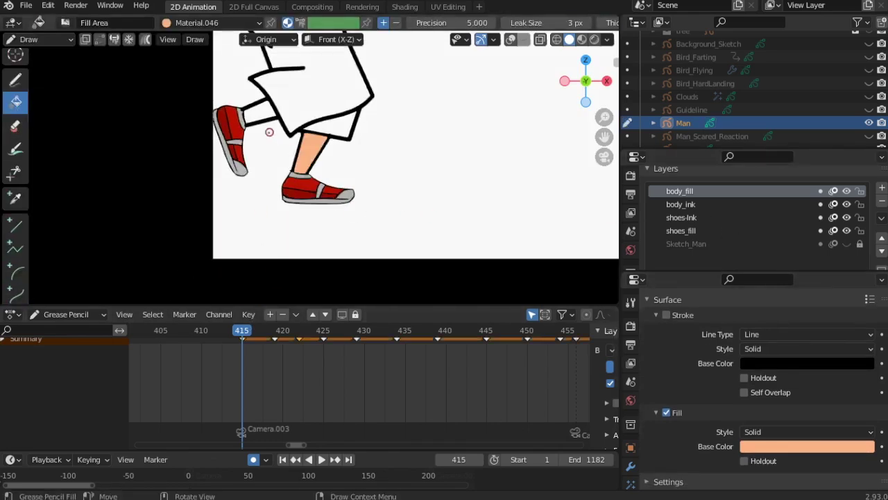
pyautogui.click(882, 251)
pyautogui.click(263, 111)
# Advance to frame 419 and fill both lower legs with the peach material.
pyautogui.press('Up')
pyautogui.press('Right')
pyautogui.press('Right')
pyautogui.press('Right')
pyautogui.press('Right')
pyautogui.press('Right')
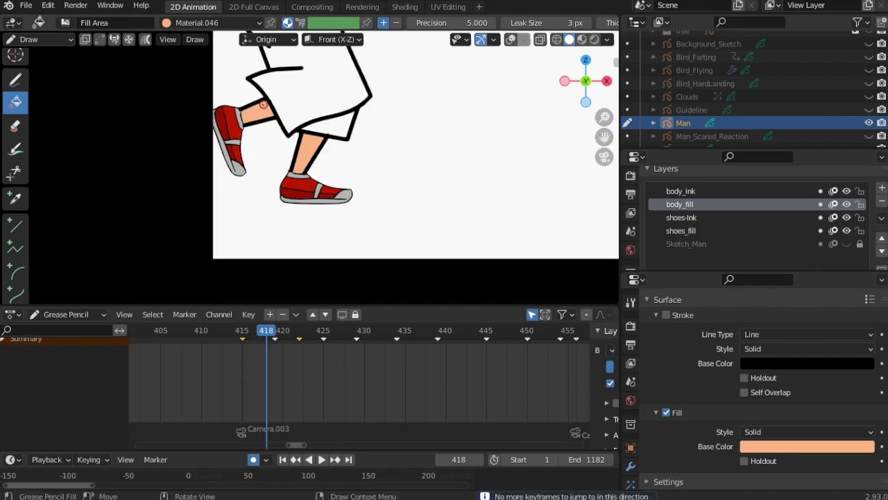
pyautogui.press('Left')
pyautogui.click(419, 136)
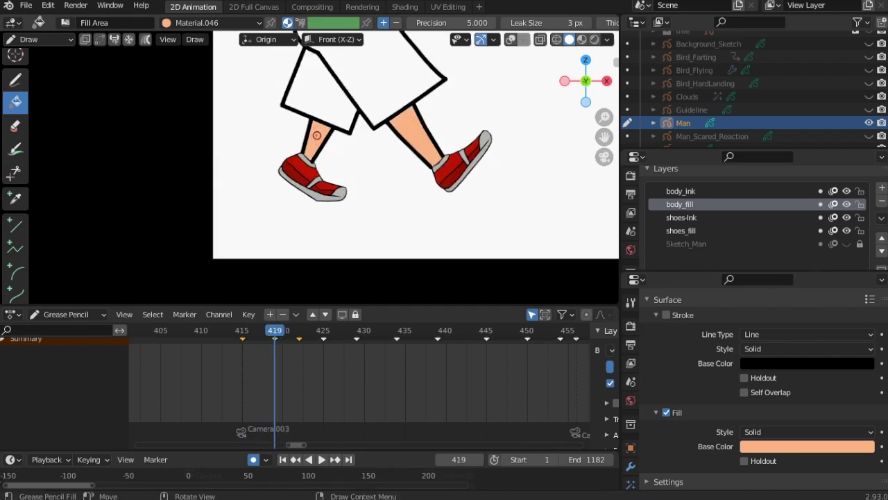
# Advance to frame 422 and fill both lower legs with the peach material.
pyautogui.press('Right')
pyautogui.press('Right')
pyautogui.press('Right')
pyautogui.click(466, 149)
pyautogui.click(414, 105)
# Advance to frame 425 and fill both lower legs with the peach material.
pyautogui.press('Right')
pyautogui.press('Right')
pyautogui.press('Right')
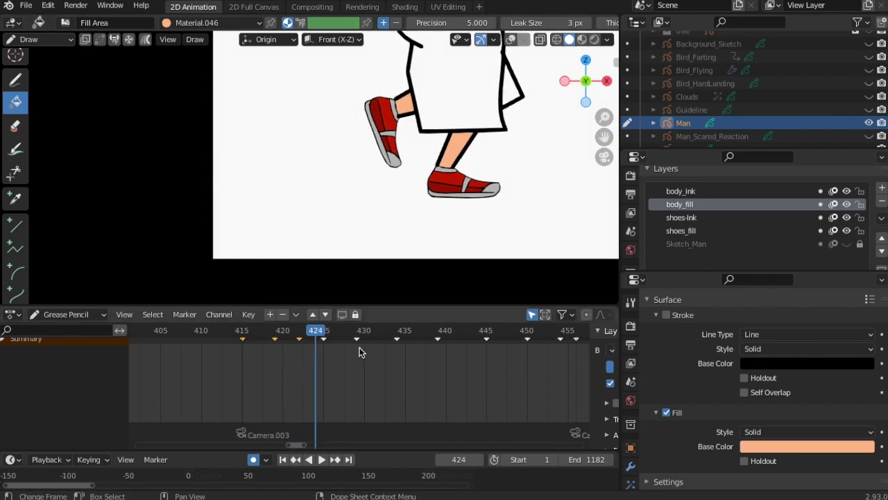
pyautogui.click(466, 135)
pyautogui.scroll(-2, 468, 233)
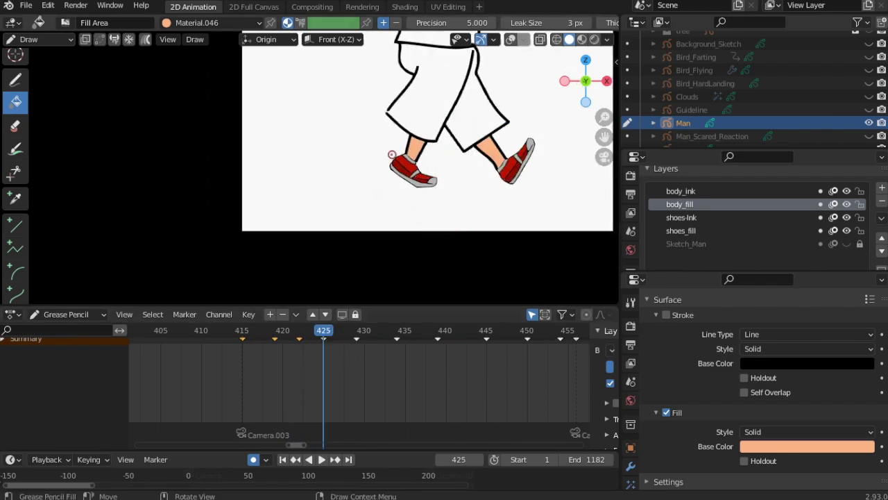
# Add another new material to the Man object and turn off its Stroke.
pyautogui.scroll(5, 754, 377)
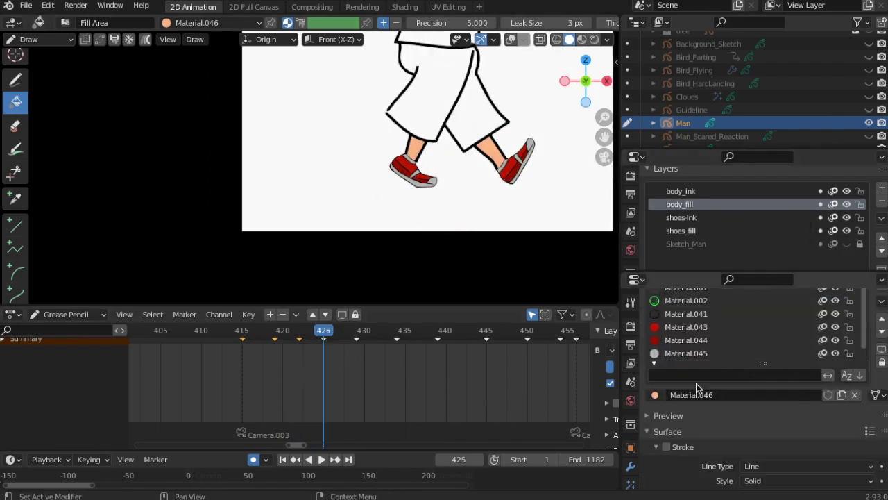
pyautogui.scroll(2, 754, 377)
pyautogui.click(882, 321)
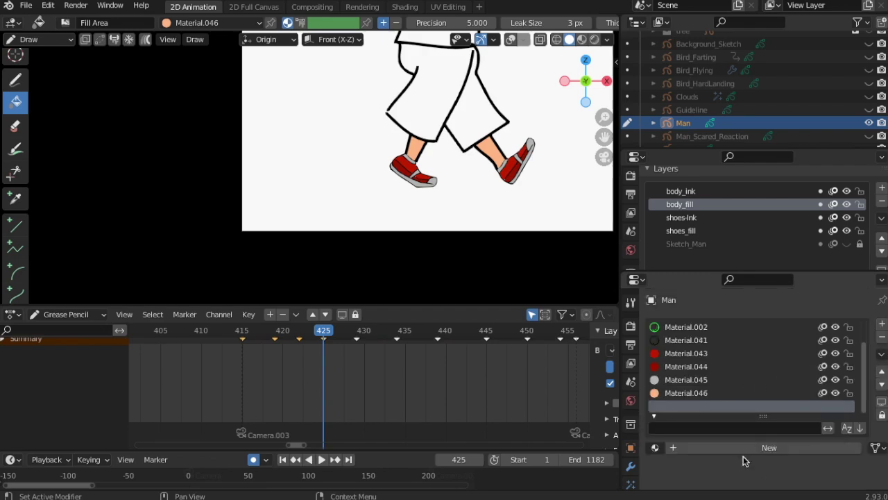
pyautogui.click(752, 450)
pyautogui.scroll(-7, 742, 430)
pyautogui.click(666, 315)
# Enable the new material's Fill and set its base color to a dark muted purple.
pyautogui.click(821, 447)
pyautogui.moveTo(865, 346); pyautogui.dragTo(864, 288)
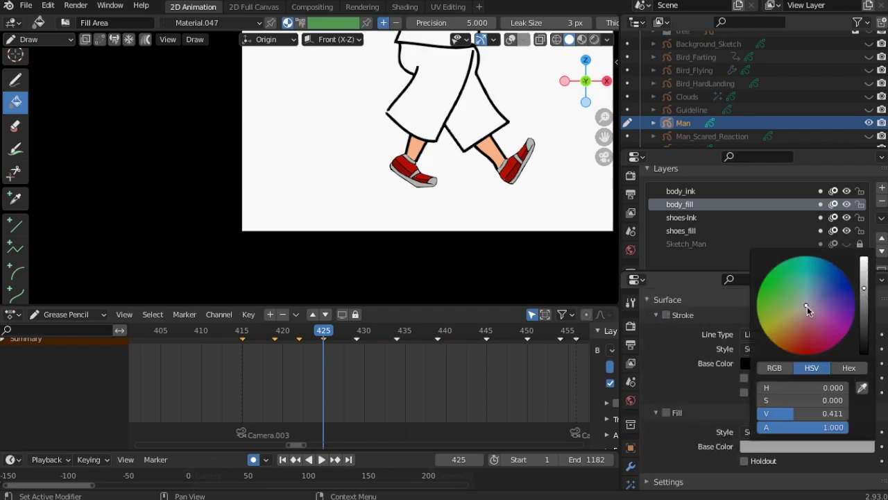
pyautogui.moveTo(808, 306); pyautogui.dragTo(806, 313)
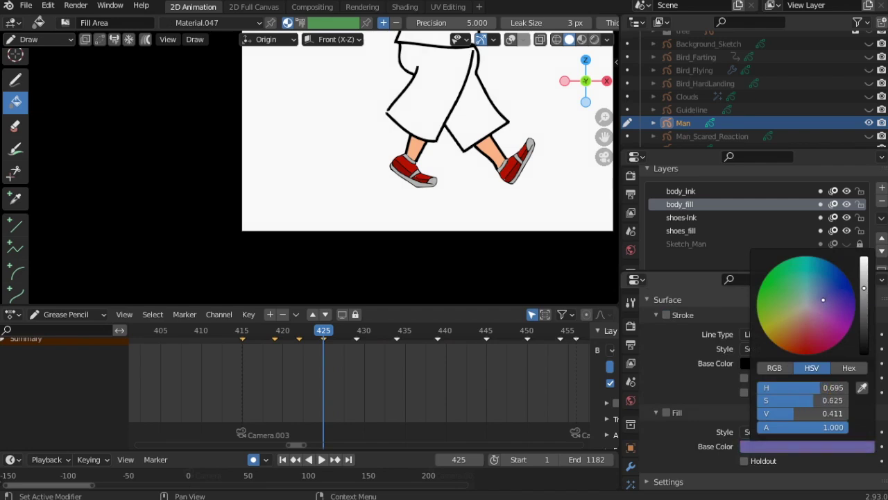
pyautogui.moveTo(865, 298)
pyautogui.mouseDown()
pyautogui.moveTo(864, 338)
pyautogui.moveTo(863, 270)
pyautogui.mouseUp()
pyautogui.press('Escape')
pyautogui.scroll(5, 742, 420)
pyautogui.scroll(-5, 722, 405)
pyautogui.scroll(-1, 689, 380)
pyautogui.click(666, 398)
pyautogui.click(803, 433)
pyautogui.moveTo(806, 291); pyautogui.dragTo(820, 291)
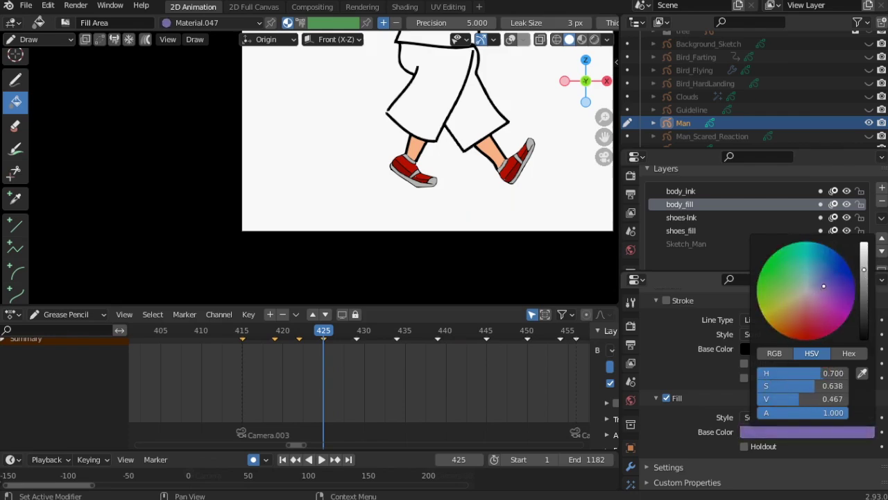
pyautogui.moveTo(866, 274); pyautogui.dragTo(863, 294)
# Go to frame 419 and fill both legs of the shorts with the dark purple material.
pyautogui.moveTo(298, 331); pyautogui.dragTo(243, 331)
pyautogui.scroll(-1, 329, 140)
pyautogui.press('Right')
pyautogui.press('Right')
pyautogui.press('Right')
pyautogui.press('Right')
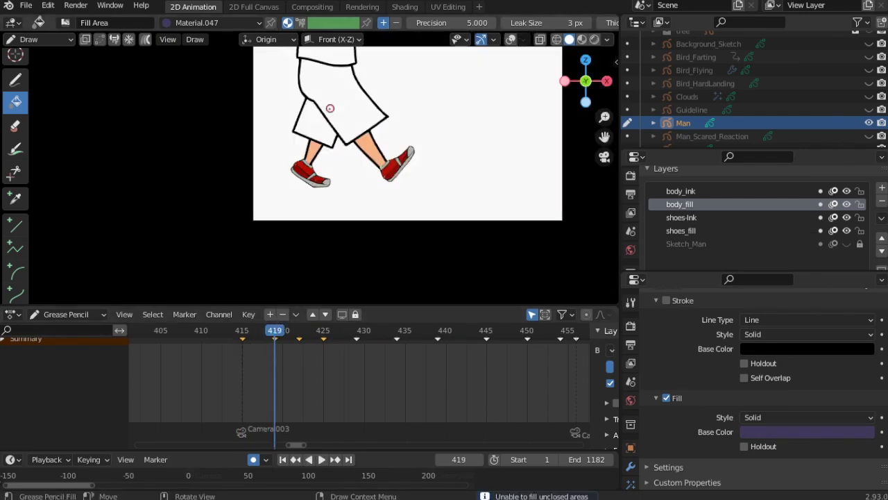
pyautogui.scroll(4, 341, 107)
pyautogui.keyDown('shift'); pyautogui.moveTo(374, 194); pyautogui.dragTo(340, 299, button='middle'); pyautogui.keyUp('shift')
pyautogui.scroll(-4, 363, 160)
pyautogui.click(304, 199)
pyautogui.click(310, 162)
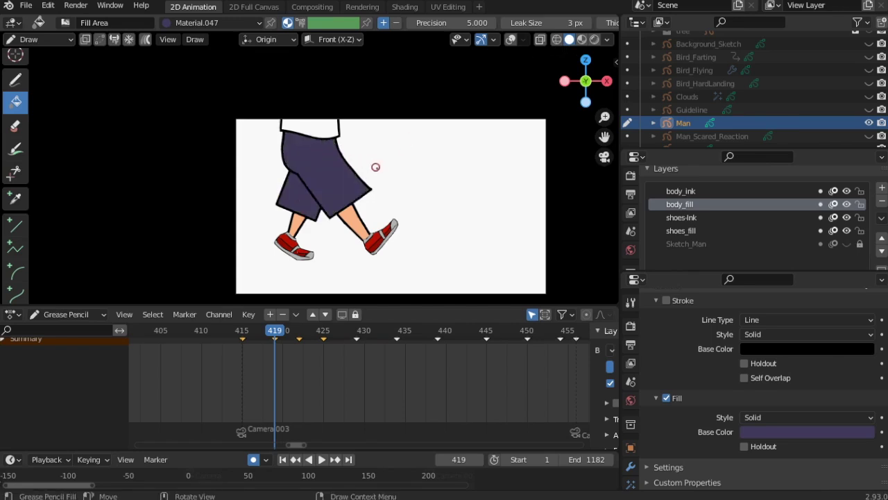
# Go to frame 422 and fill the shorts with the dark purple material.
pyautogui.click(299, 331)
pyautogui.click(399, 184)
pyautogui.scroll(3, 420, 189)
pyautogui.scroll(-4, 487, 169)
# Go to frame 425 and, in Edit Mode, move the rear shorts leg's hem corner to close the outline gap.
pyautogui.press('Up')
pyautogui.scroll(8, 442, 174)
pyautogui.click(39, 39)
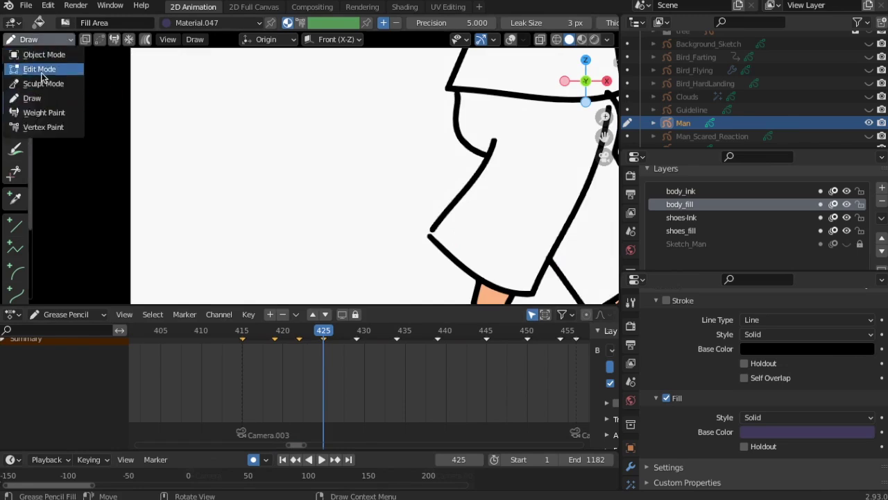
pyautogui.click(41, 71)
pyautogui.press('g')
pyautogui.click(418, 251)
pyautogui.scroll(-4, 418, 250)
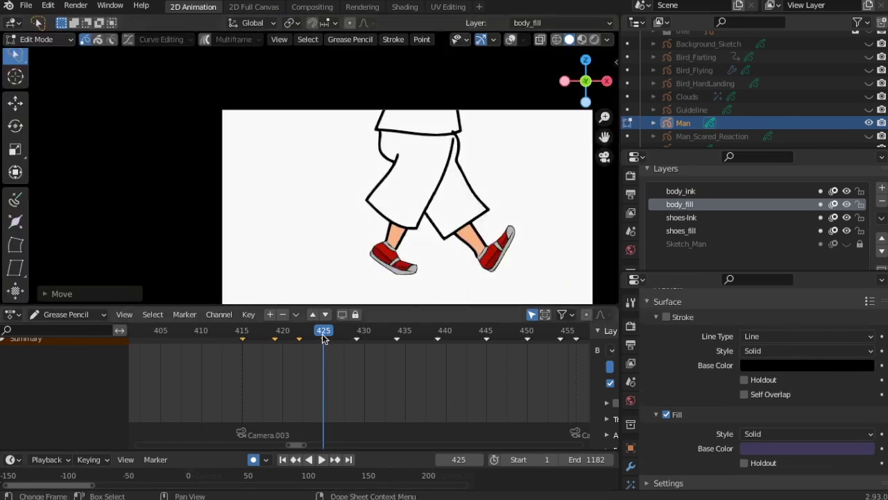
# Return to frame 415 and thin the ends of the shorts' fold lines with the Thickness brush in Sculpt Mode.
pyautogui.moveTo(305, 332); pyautogui.dragTo(242, 332)
pyautogui.scroll(5, 283, 213)
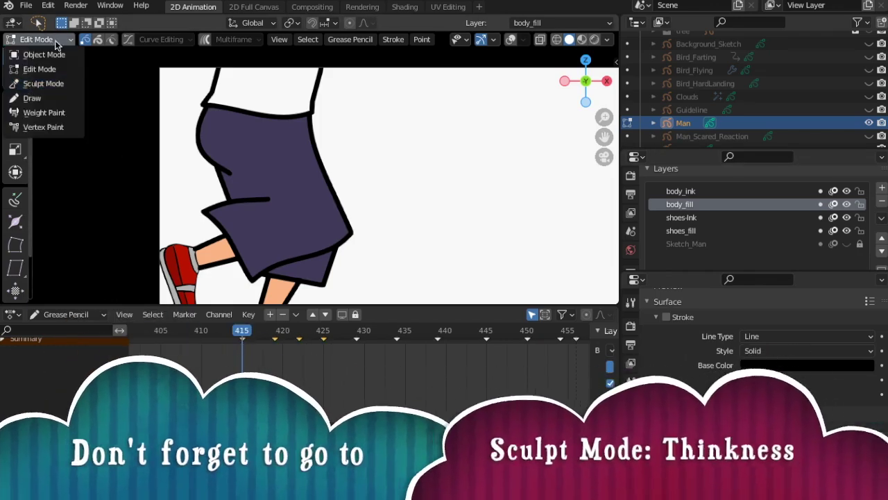
pyautogui.click(42, 39)
pyautogui.click(41, 55)
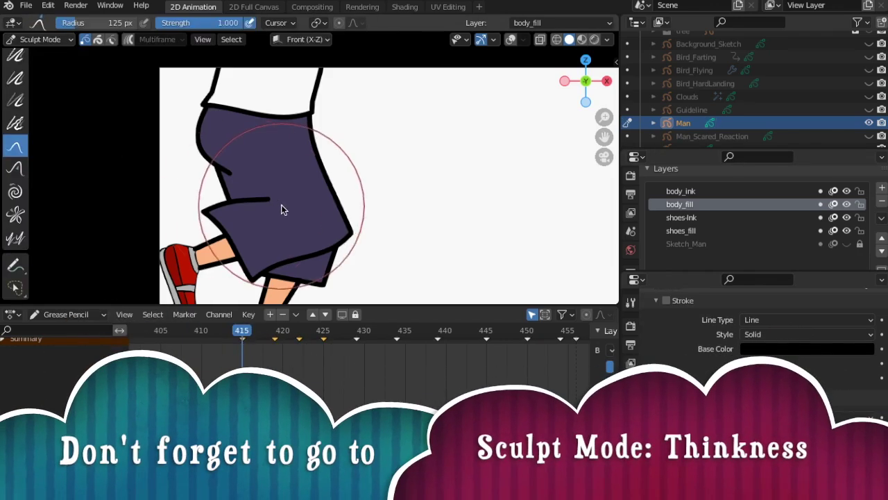
pyautogui.click(17, 81)
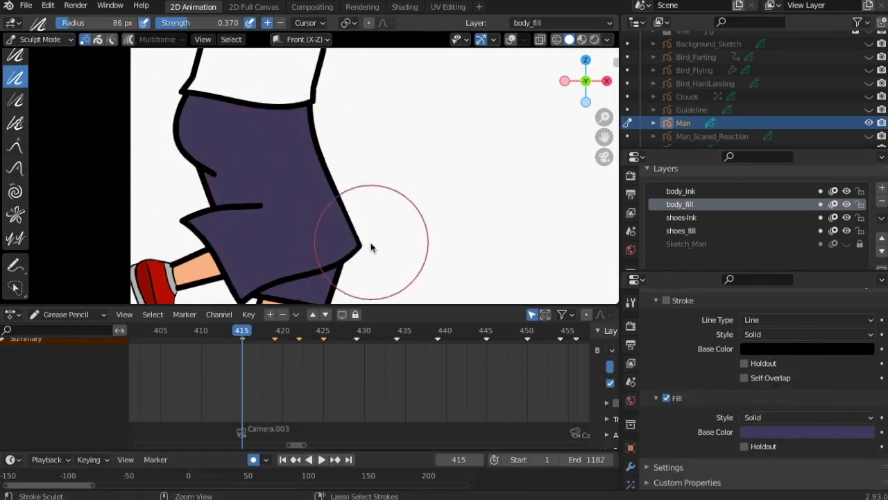
pyautogui.moveTo(368, 240); pyautogui.dragTo(367, 240)
pyautogui.moveTo(225, 173)
pyautogui.keyDown('ctrl'); pyautogui.mouseDown()
pyautogui.moveTo(221, 182)
pyautogui.moveTo(248, 210)
pyautogui.moveTo(228, 237)
pyautogui.mouseUp(); pyautogui.keyUp('ctrl')
pyautogui.scroll(-3, 239, 244)
pyautogui.scroll(3, 326, 240)
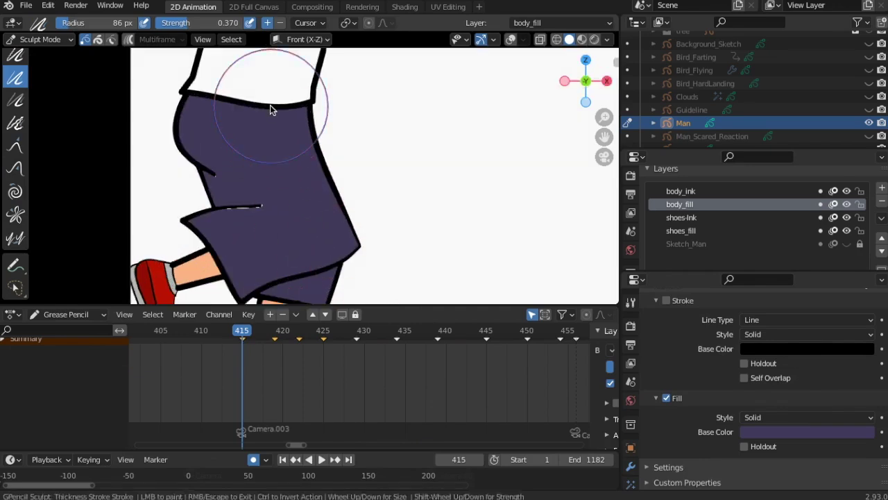
# Go to frame 419 and examine the outlines of the shorts, legs and shoes.
pyautogui.press('Up')
pyautogui.press('Up')
pyautogui.press('Up')
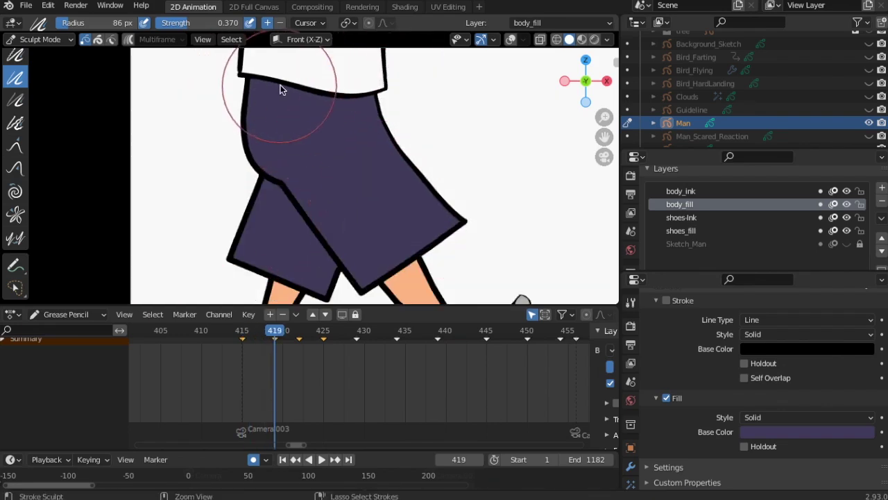
pyautogui.scroll(-4, 222, 257)
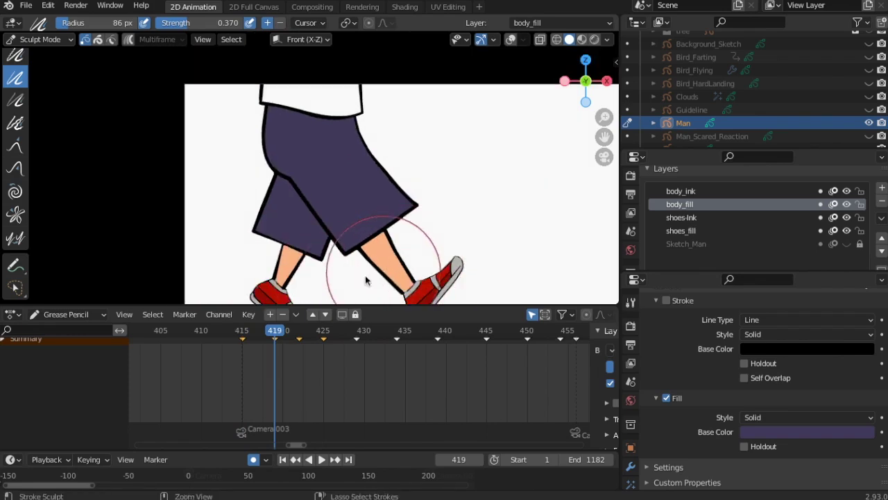
pyautogui.scroll(3, 331, 269)
pyautogui.moveTo(327, 258)
pyautogui.keyDown('shift'); pyautogui.mouseDown(button='middle')
pyautogui.moveTo(313, 99)
pyautogui.moveTo(300, 89)
pyautogui.mouseUp(button='middle'); pyautogui.keyUp('shift')
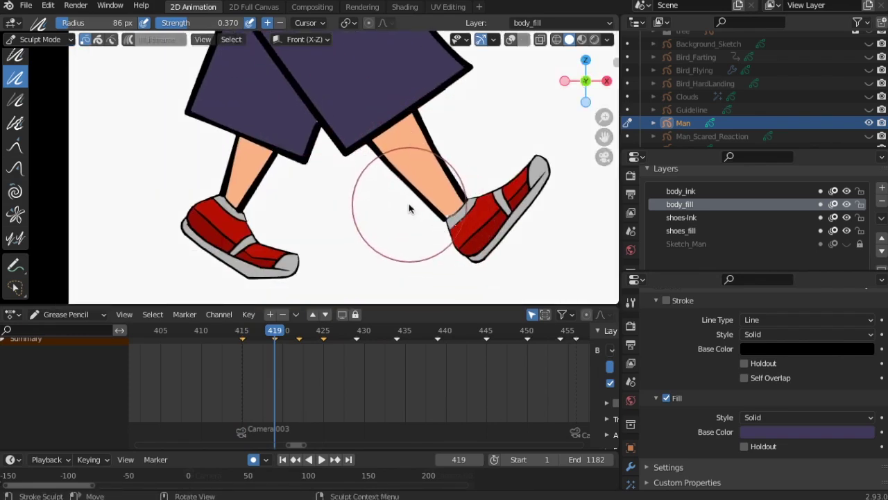
pyautogui.scroll(-3, 310, 165)
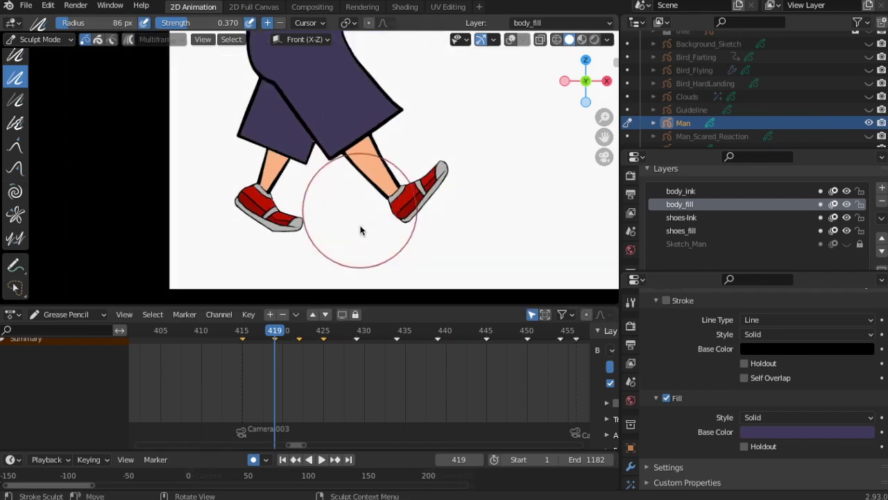
# Go to frame 422 and thin the lines of the shorts and legs with the Thickness brush.
pyautogui.press('Up')
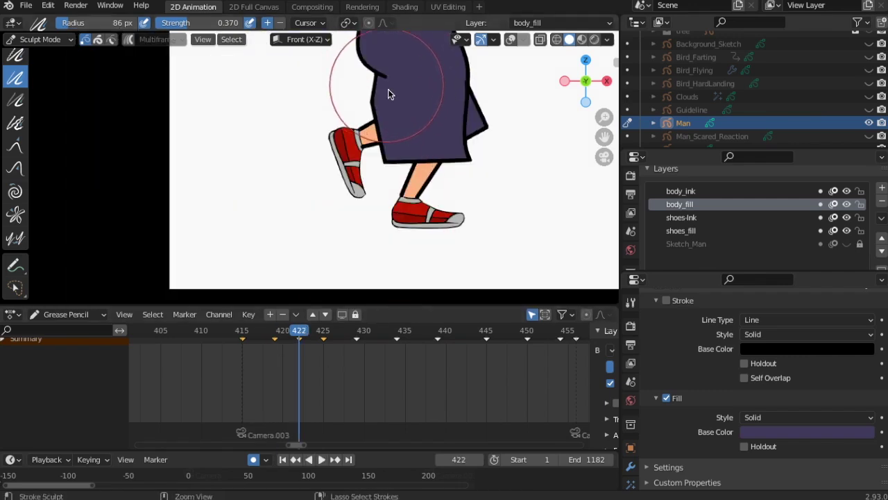
pyautogui.moveTo(433, 170)
pyautogui.keyDown('ctrl'); pyautogui.mouseDown()
pyautogui.moveTo(429, 184)
pyautogui.moveTo(420, 137)
pyautogui.mouseUp(); pyautogui.keyUp('ctrl')
pyautogui.keyDown('ctrl'); pyautogui.moveTo(386, 113); pyautogui.dragTo(383, 91); pyautogui.keyUp('ctrl')
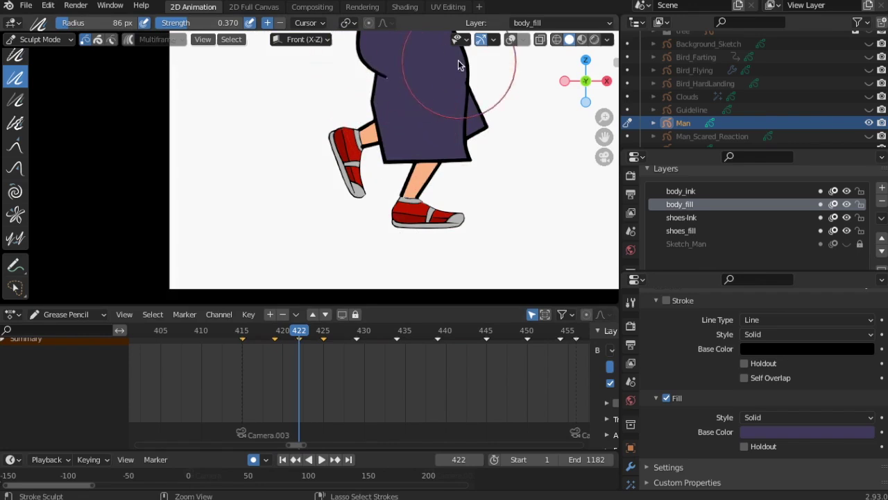
pyautogui.scroll(2, 458, 295)
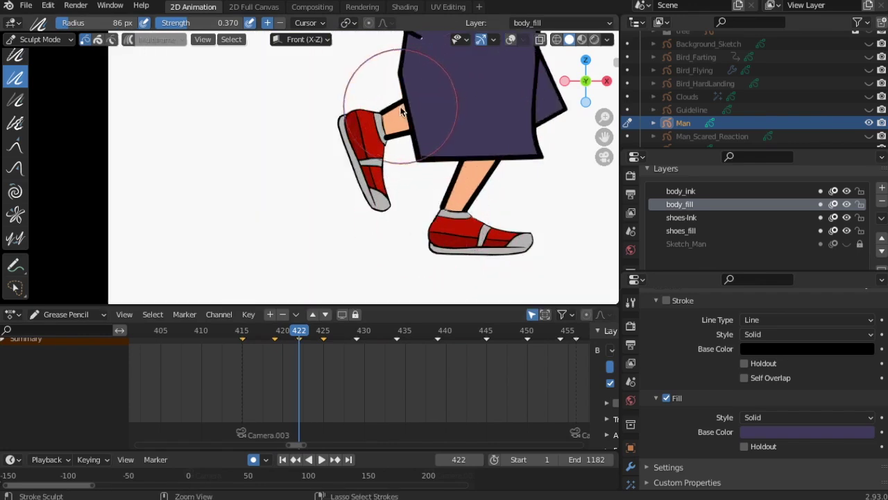
# Go to frame 425 and even out the thickness of the shorts' outline and fold lines with the Thickness brush.
pyautogui.moveTo(303, 331); pyautogui.dragTo(324, 331)
pyautogui.keyDown('shift'); pyautogui.moveTo(422, 232); pyautogui.dragTo(201, 295, button='middle'); pyautogui.keyUp('shift')
pyautogui.scroll(-2, 336, 112)
pyautogui.moveTo(335, 112)
pyautogui.mouseDown()
pyautogui.moveTo(365, 93)
pyautogui.moveTo(365, 44)
pyautogui.moveTo(271, 126)
pyautogui.moveTo(239, 196)
pyautogui.moveTo(367, 159)
pyautogui.moveTo(410, 204)
pyautogui.mouseUp()
pyautogui.moveTo(329, 224)
pyautogui.keyDown('ctrl'); pyautogui.mouseDown()
pyautogui.moveTo(299, 174)
pyautogui.moveTo(264, 211)
pyautogui.mouseUp(); pyautogui.keyUp('ctrl')
pyautogui.scroll(2, 264, 210)
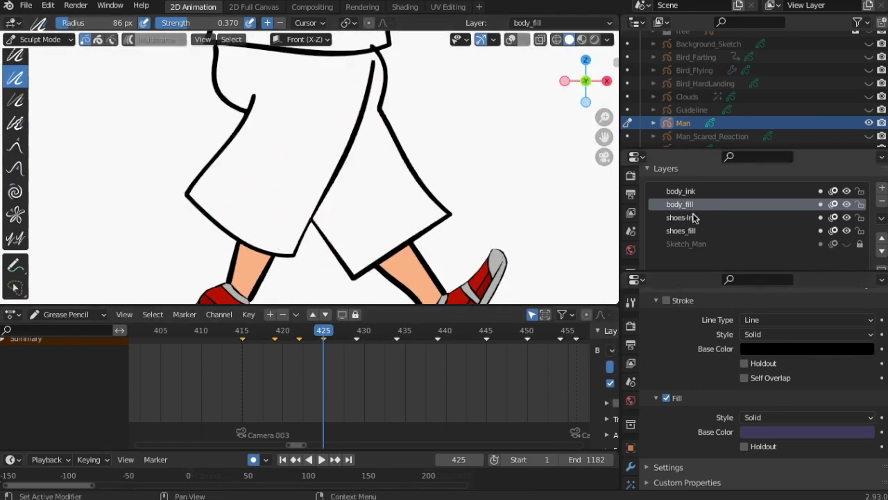
# Activate the body_ink layer, switch to Draw mode and fill the shorts with the dark purple Material.047.
pyautogui.click(680, 191)
pyautogui.hotkey('ctrl', 'Tab')
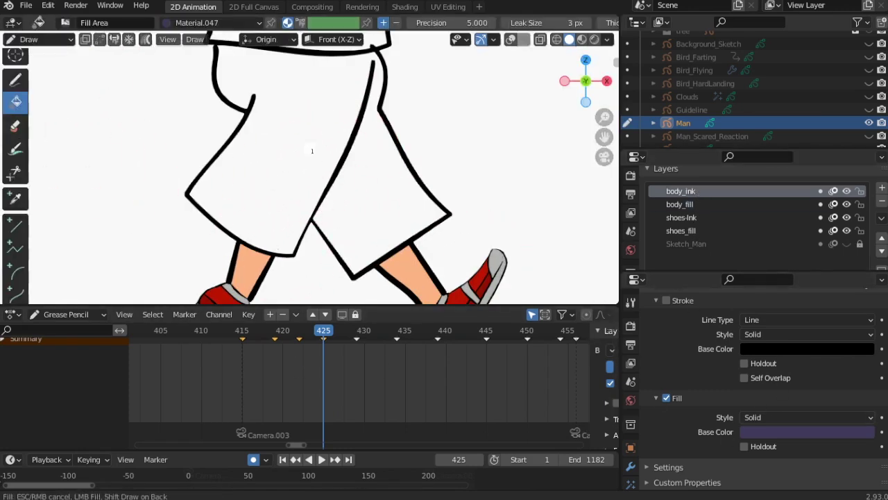
pyautogui.click(309, 148)
pyautogui.scroll(-3, 313, 224)
pyautogui.scroll(5, 313, 224)
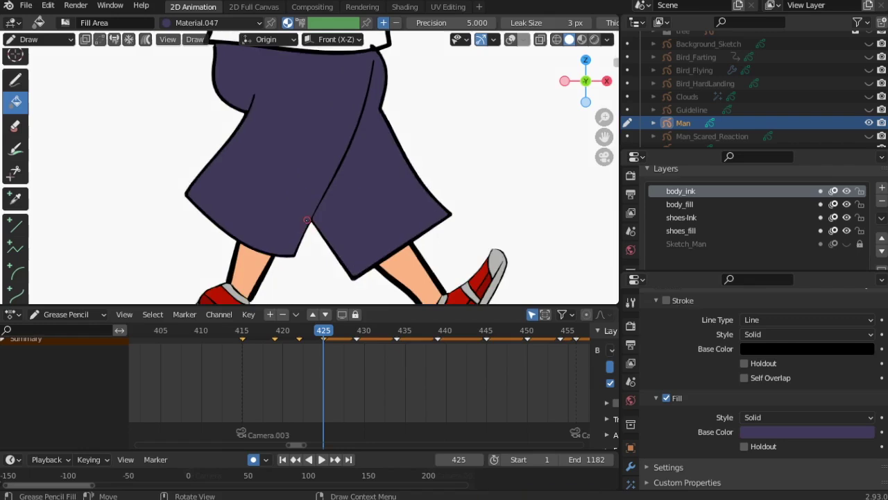
# In Edit Mode, delete the stray stroke points sticking out at the front end of the waistline on frame 425.
pyautogui.click(38, 39)
pyautogui.click(35, 38)
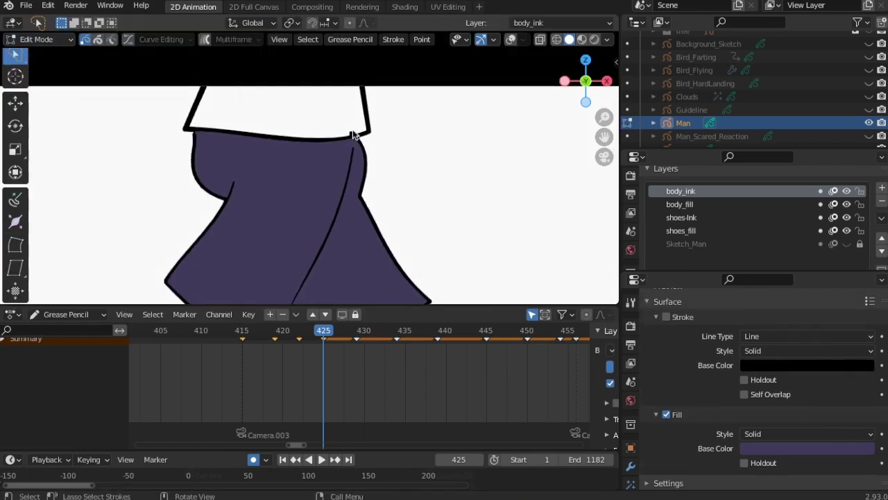
pyautogui.click(511, 40)
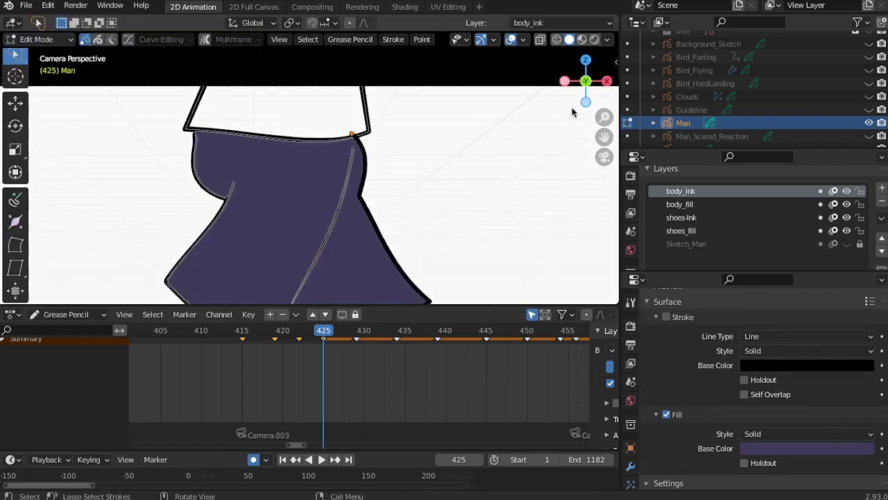
pyautogui.press('x')
pyautogui.click(571, 122)
pyautogui.scroll(-3, 396, 143)
pyautogui.scroll(3, 258, 122)
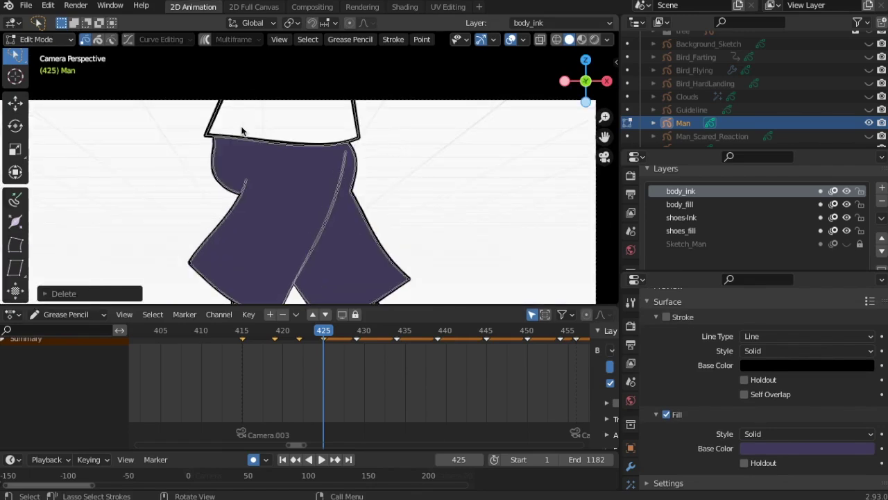
pyautogui.click(511, 40)
pyautogui.scroll(-4, 443, 73)
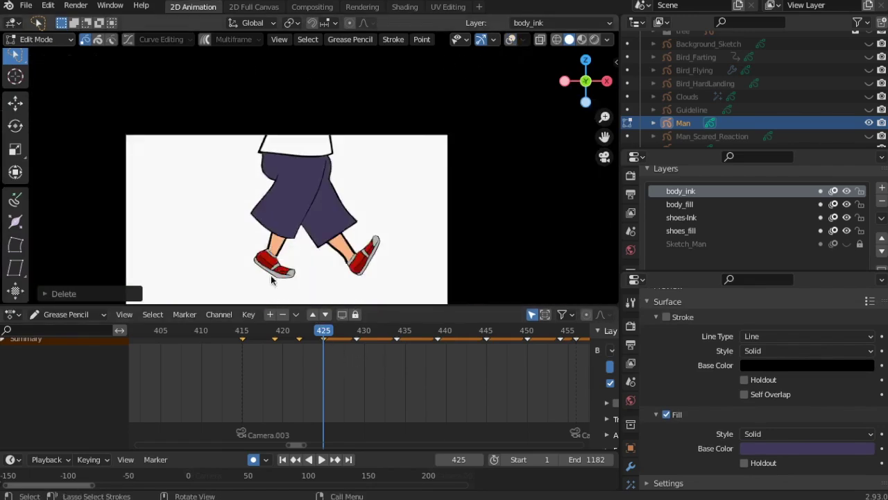
# Go to frame 422 and move the ink points at the front seam and rear fold end to cover the white gaps.
pyautogui.moveTo(326, 332); pyautogui.dragTo(326, 355)
pyautogui.moveTo(325, 355); pyautogui.dragTo(321, 356)
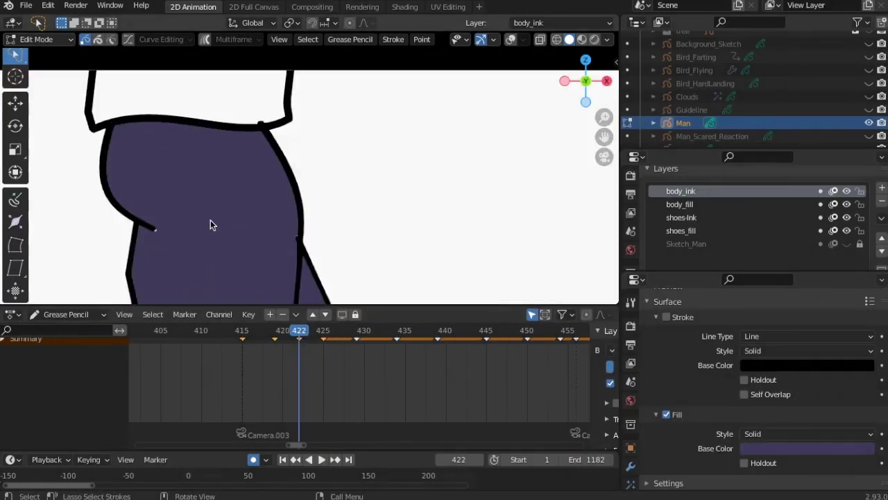
pyautogui.click(511, 39)
pyautogui.press('g')
pyautogui.click(307, 245)
pyautogui.scroll(-2, 195, 262)
pyautogui.scroll(2, 195, 262)
pyautogui.click(512, 40)
pyautogui.moveTo(172, 227); pyautogui.dragTo(154, 234)
pyautogui.press('g')
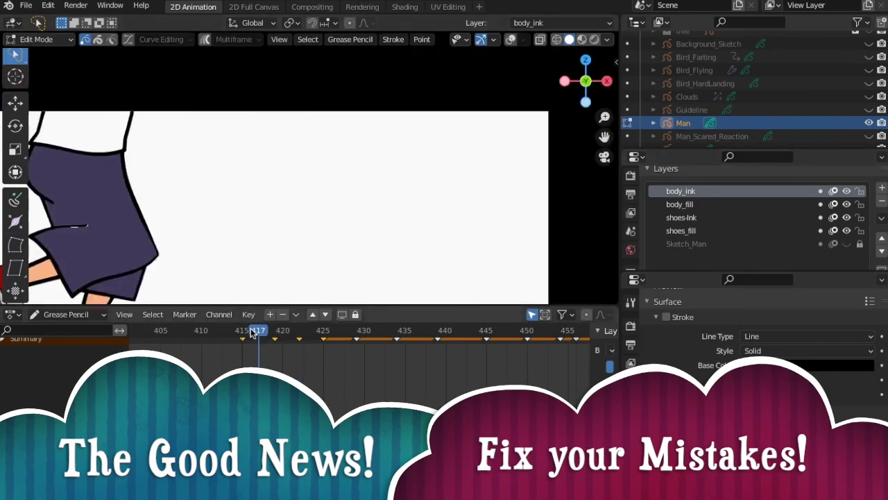
# On frame 415, use the Push sculpt brush on the body_fill layer to close the white gap along the shorts' fold line.
pyautogui.scroll(5, 336, 243)
pyautogui.click(679, 204)
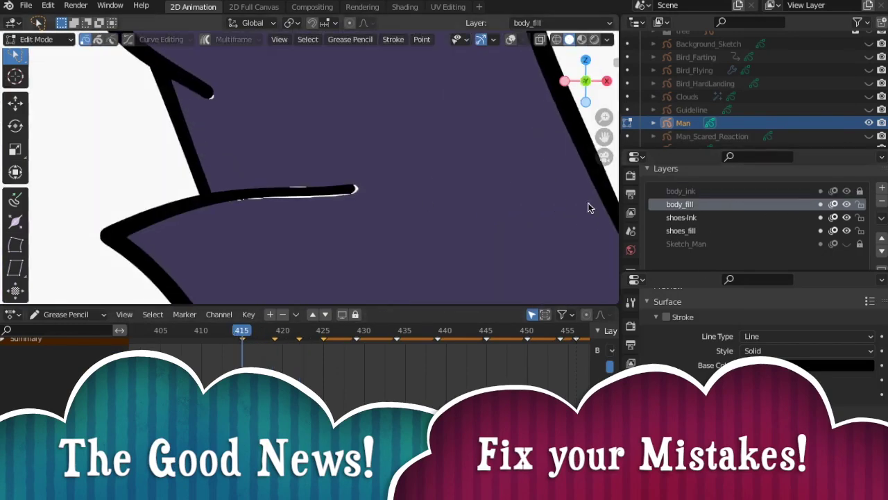
pyautogui.click(56, 43)
pyautogui.click(46, 82)
pyautogui.moveTo(319, 195)
pyautogui.mouseDown()
pyautogui.moveTo(363, 193)
pyautogui.moveTo(322, 206)
pyautogui.mouseUp()
pyautogui.click(15, 168)
pyautogui.scroll(6, 234, 106)
pyautogui.moveTo(416, 202)
pyautogui.mouseDown()
pyautogui.moveTo(269, 202)
pyautogui.moveTo(111, 223)
pyautogui.mouseUp()
# Lock the body_fill and shoes_fill layers and make shoes-Ink the active layer.
pyautogui.scroll(-12, 292, 216)
pyautogui.scroll(1, 378, 212)
pyautogui.scroll(-1, 388, 191)
pyautogui.scroll(-4, 389, 191)
pyautogui.scroll(3, 374, 211)
pyautogui.scroll(1, 353, 236)
pyautogui.keyDown('shift'); pyautogui.moveTo(353, 236); pyautogui.dragTo(416, 150, button='middle'); pyautogui.keyUp('shift')
pyautogui.scroll(1, 32, 111)
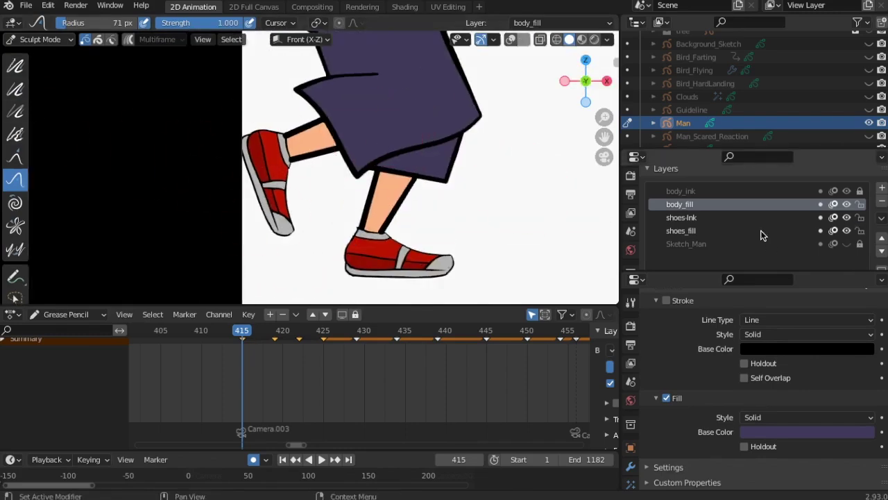
pyautogui.click(860, 204)
pyautogui.click(777, 218)
# Enlarge the Thickness brush to a 148 px radius and thicken both shoes' lines on frame 415.
pyautogui.scroll(1, 311, 168)
pyautogui.press('f')
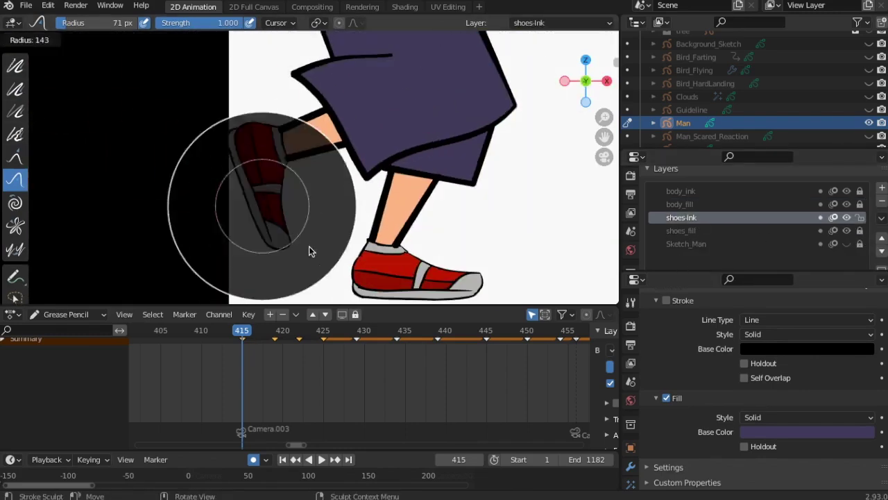
pyautogui.click(312, 252)
pyautogui.click(15, 89)
pyautogui.scroll(2, 305, 169)
pyautogui.press('f')
pyautogui.scroll(-3, 368, 274)
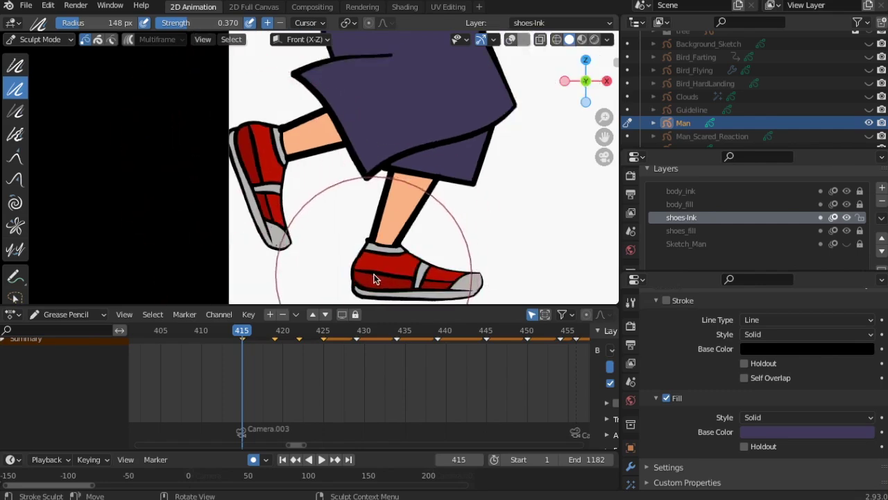
# Go to frame 419 and thicken the ink lines of both shoes with the Thickness brush.
pyautogui.press('Up')
pyautogui.press('Up')
pyautogui.press('Right')
pyautogui.scroll(2, 274, 224)
pyautogui.keyDown('shift'); pyautogui.moveTo(415, 266); pyautogui.dragTo(281, 149, button='middle'); pyautogui.keyUp('shift')
pyautogui.moveTo(281, 149); pyautogui.dragTo(337, 207)
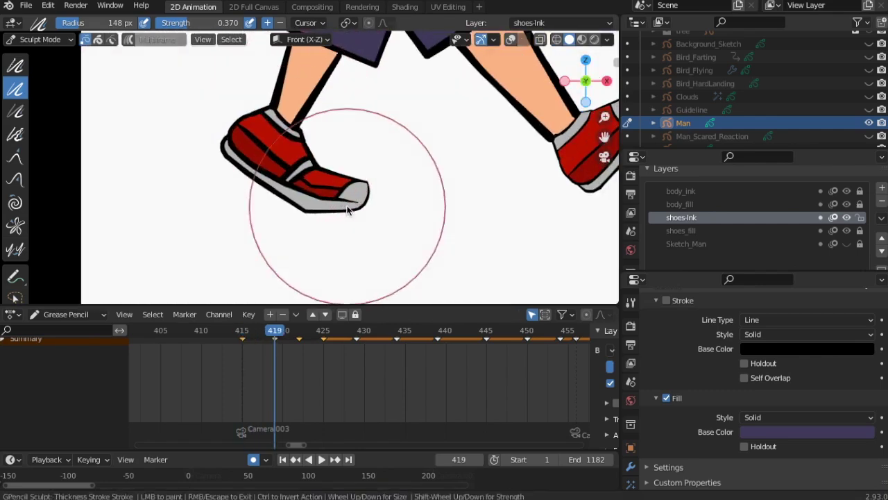
pyautogui.keyDown('shift'); pyautogui.moveTo(403, 221); pyautogui.dragTo(322, 221, button='middle'); pyautogui.keyUp('shift')
pyautogui.keyDown('shift'); pyautogui.moveTo(492, 158); pyautogui.dragTo(299, 194, button='middle'); pyautogui.keyUp('shift')
pyautogui.moveTo(304, 187)
pyautogui.mouseDown()
pyautogui.moveTo(336, 138)
pyautogui.moveTo(360, 165)
pyautogui.mouseUp()
pyautogui.scroll(-4, 311, 212)
pyautogui.scroll(5, 379, 188)
pyautogui.scroll(-3, 380, 188)
# Go to frame 422 and thicken the ink lines of both shoes with the Thickness brush.
pyautogui.press('Up')
pyautogui.moveTo(339, 192); pyautogui.dragTo(347, 193)
pyautogui.scroll(3, 399, 215)
pyautogui.moveTo(457, 240)
pyautogui.mouseDown()
pyautogui.moveTo(353, 215)
pyautogui.moveTo(384, 229)
pyautogui.moveTo(378, 226)
pyautogui.mouseUp()
pyautogui.scroll(-1, 280, 196)
pyautogui.keyDown('shift'); pyautogui.moveTo(187, 74); pyautogui.dragTo(282, 129, button='middle'); pyautogui.keyUp('shift')
pyautogui.moveTo(281, 142)
pyautogui.mouseDown()
pyautogui.moveTo(289, 98)
pyautogui.moveTo(280, 166)
pyautogui.mouseUp()
pyautogui.scroll(-3, 305, 183)
# Go to frame 425 and thicken the rear shoe's ink lines with the Thickness brush.
pyautogui.press('Up')
pyautogui.scroll(4, 279, 203)
pyautogui.keyDown('shift'); pyautogui.moveTo(145, 201); pyautogui.dragTo(309, 210, button='middle'); pyautogui.keyUp('shift')
pyautogui.moveTo(314, 208)
pyautogui.mouseDown()
pyautogui.moveTo(332, 204)
pyautogui.moveTo(225, 145)
pyautogui.mouseUp()
pyautogui.moveTo(327, 206)
pyautogui.mouseDown()
pyautogui.moveTo(247, 208)
pyautogui.moveTo(219, 124)
pyautogui.mouseUp()
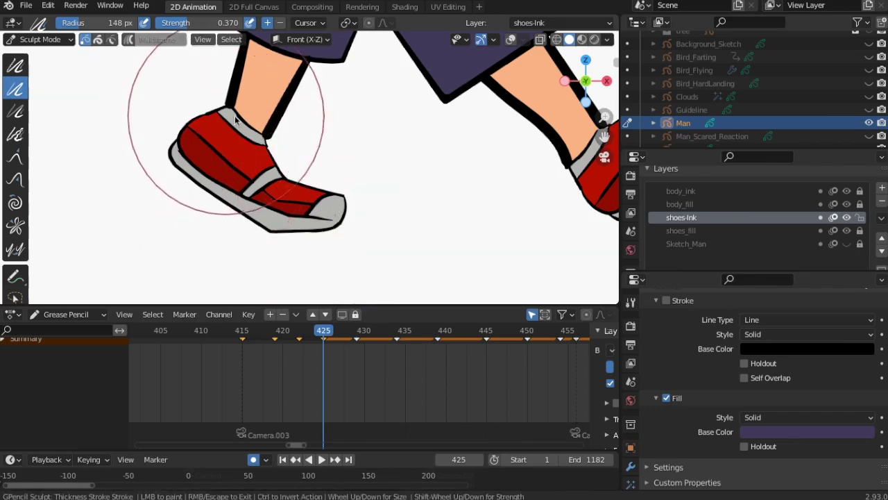
pyautogui.scroll(-2, 462, 183)
# Thicken the front shoe's ink lines on frame 425 with the Thickness brush.
pyautogui.hotkey('shift', 'alt', 'z')
pyautogui.hotkey('shift', 'alt', 'z')
pyautogui.keyDown('shift'); pyautogui.moveTo(410, 186); pyautogui.dragTo(177, 194, button='middle'); pyautogui.keyUp('shift')
pyautogui.scroll(4, 208, 181)
pyautogui.moveTo(327, 130); pyautogui.dragTo(244, 232)
pyautogui.scroll(-7, 250, 208)
pyautogui.keyDown('shift'); pyautogui.moveTo(253, 200); pyautogui.dragTo(416, 184, button='middle'); pyautogui.keyUp('shift')
pyautogui.scroll(6, 341, 149)
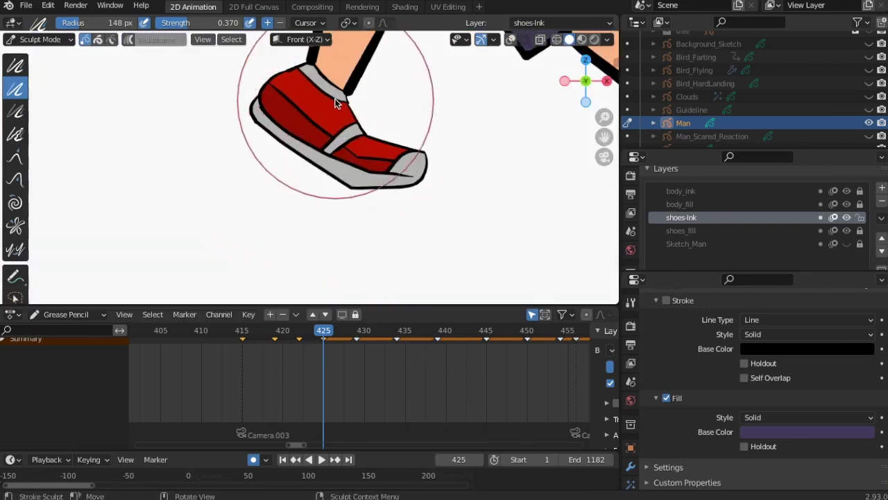
# Unlock the shoes_fill layer and brush over the rear shoe on frame 425 in Sculpt Mode.
pyautogui.click(848, 205)
pyautogui.scroll(-3, 429, 201)
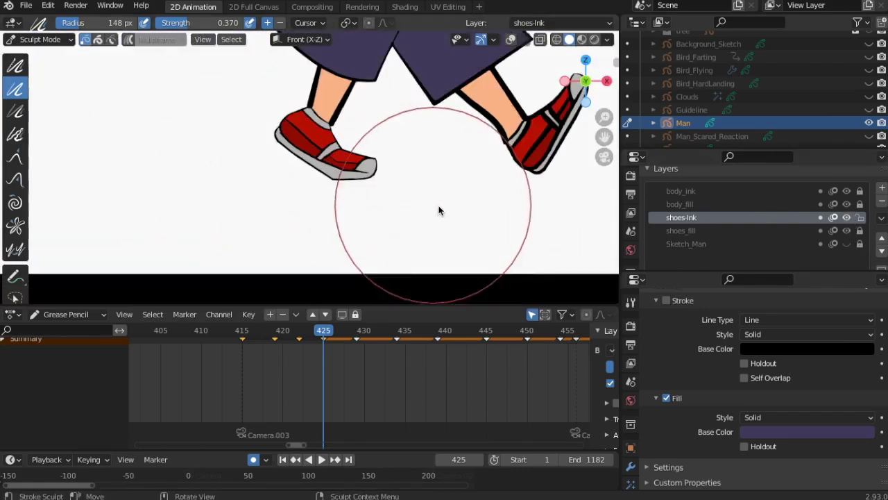
pyautogui.click(849, 231)
pyautogui.click(849, 231)
pyautogui.click(859, 231)
pyautogui.scroll(2, 356, 185)
pyautogui.moveTo(373, 159)
pyautogui.mouseDown()
pyautogui.moveTo(312, 137)
pyautogui.moveTo(327, 129)
pyautogui.mouseUp()
# Return to frame 419 and play back the walk.
pyautogui.scroll(-8, 240, 202)
pyautogui.click(272, 329)
pyautogui.press('space')
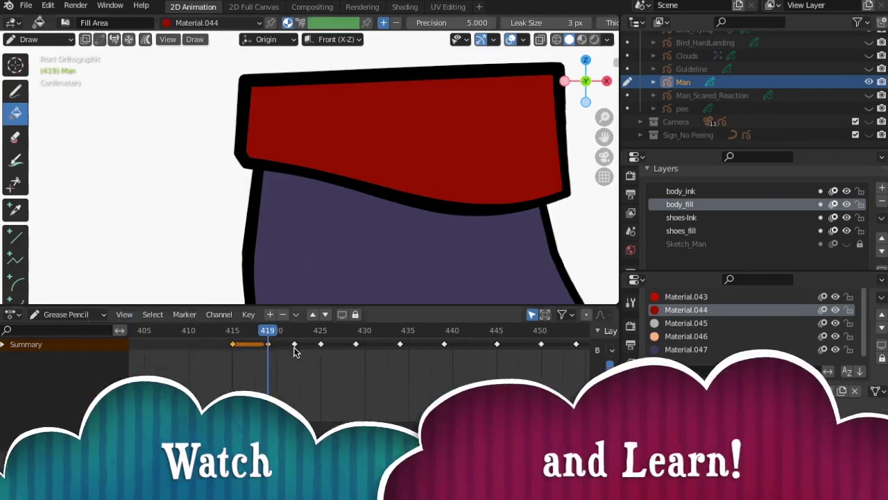
# Go to frame 422 and, in Edit Mode, delete the stray point protruding from the shirt's front hem.
pyautogui.scroll(-3, 294, 352)
pyautogui.moveTo(299, 332); pyautogui.dragTo(308, 332)
pyautogui.keyDown('shift'); pyautogui.moveTo(528, 227); pyautogui.dragTo(118, 242, button='middle'); pyautogui.keyUp('shift')
pyautogui.scroll(-1, 117, 243)
pyautogui.scroll(1, 117, 242)
pyautogui.click(38, 38)
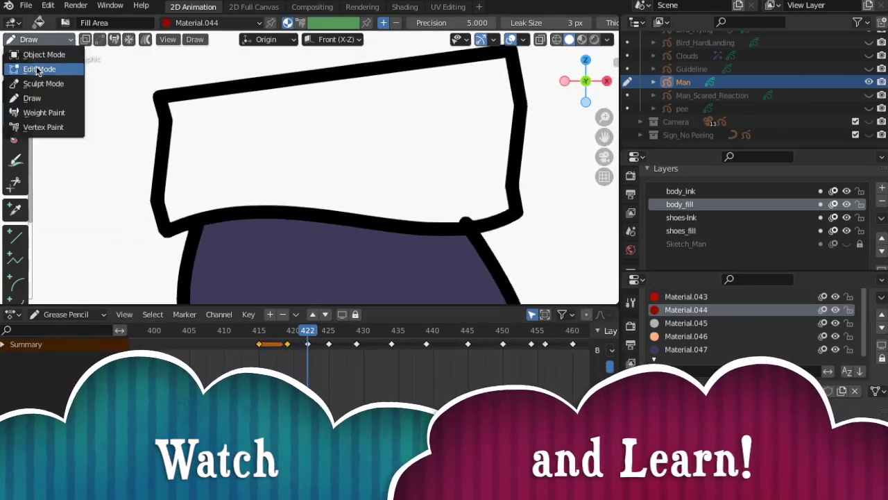
pyautogui.click(44, 65)
pyautogui.press('x')
pyautogui.click(475, 223)
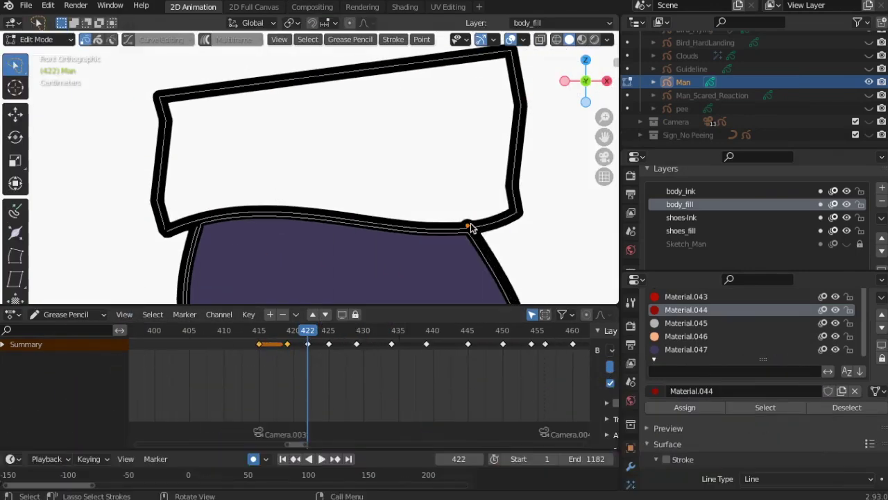
# Return to Draw mode and fill the shirt on frame 422 with the dark red Material.044.
pyautogui.click(38, 39)
pyautogui.click(41, 84)
pyautogui.click(38, 39)
pyautogui.click(35, 98)
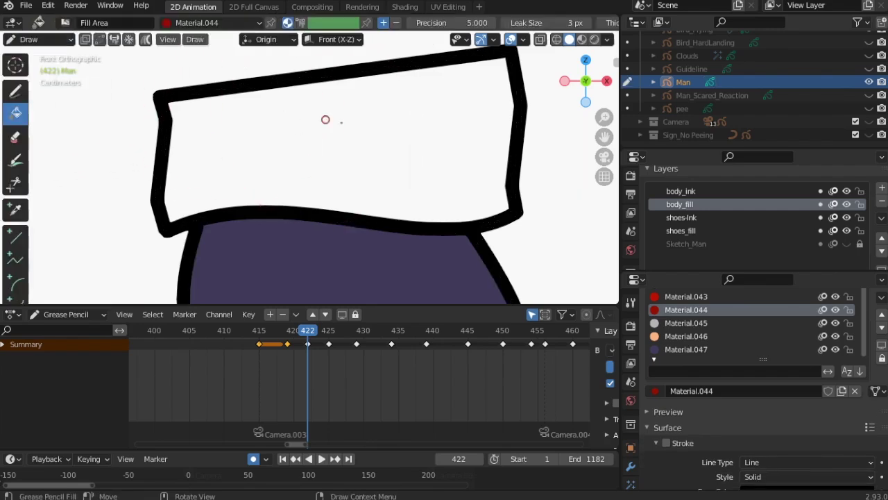
pyautogui.click(257, 138)
pyautogui.scroll(-5, 375, 219)
# Go to frame 425 and, in Edit Mode, extrude the shirt outline's front end point across to the back edge to close it.
pyautogui.moveTo(311, 330); pyautogui.dragTo(328, 330)
pyautogui.click(38, 39)
pyautogui.click(35, 69)
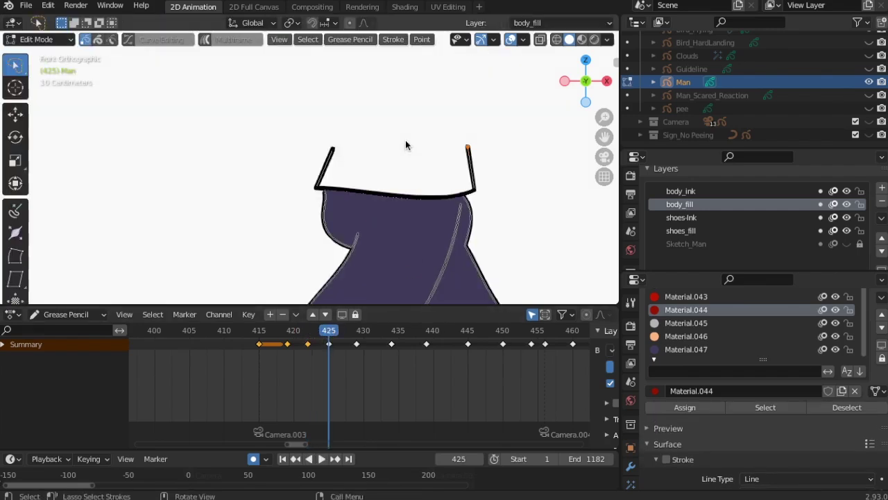
pyautogui.press('e')
pyautogui.click(246, 142)
# Return to Draw mode and fill the closed shirt on frame 425 with the dark red Material.044.
pyautogui.click(38, 39)
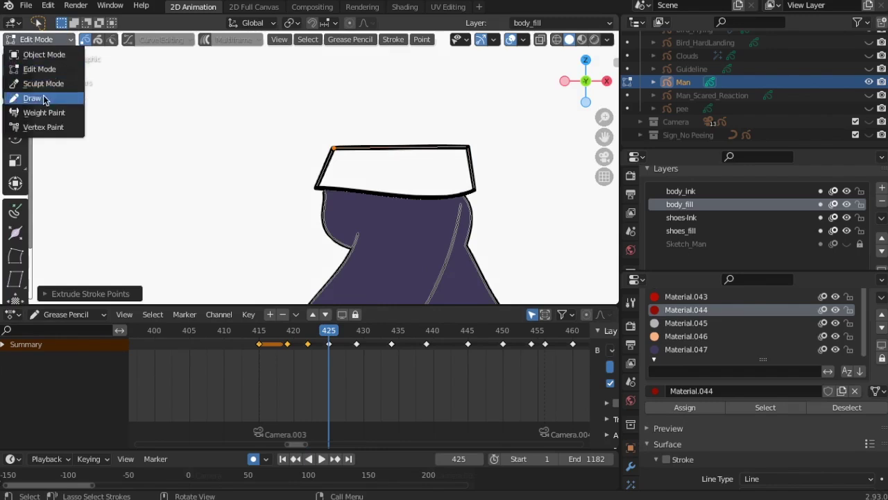
pyautogui.click(35, 96)
pyautogui.click(388, 170)
# Scrub ahead to frame 429 and switch to the camera view.
pyautogui.moveTo(328, 330); pyautogui.dragTo(358, 331)
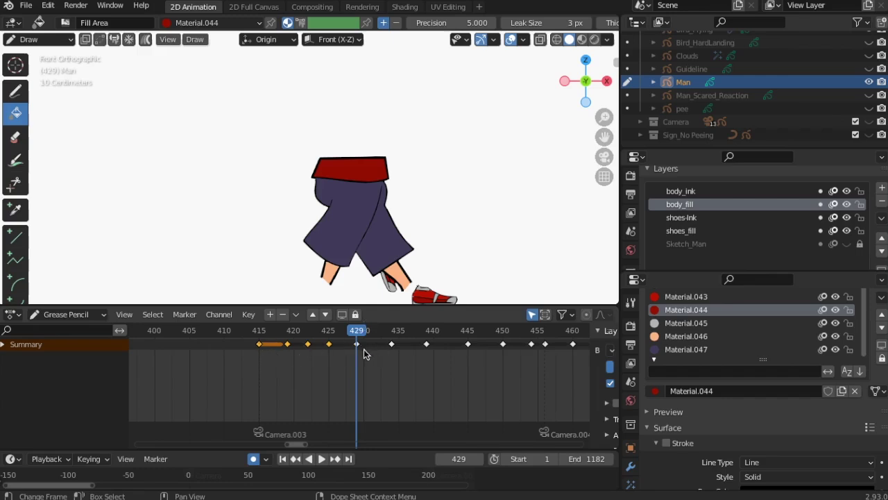
pyautogui.scroll(-2, 510, 361)
pyautogui.moveTo(356, 331); pyautogui.dragTo(368, 334)
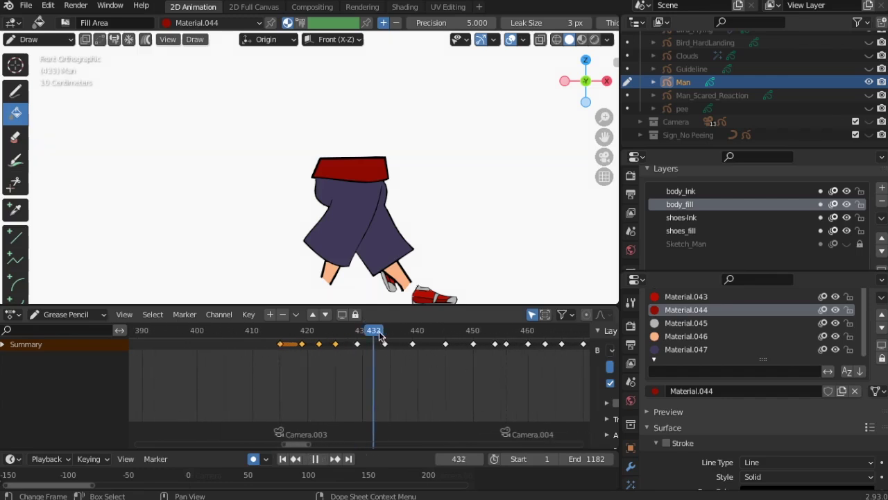
pyautogui.press('KP_0')
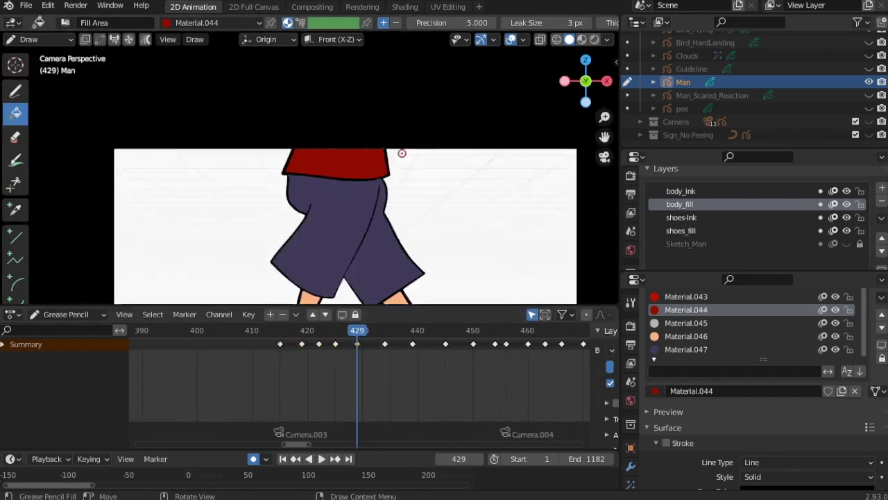
# Show the Sketch_Man layer, toggle the ink and fill layers off and back on, return to frame 415 and enlarge the viewport.
pyautogui.moveTo(846, 191); pyautogui.dragTo(847, 231)
pyautogui.click(847, 244)
pyautogui.moveTo(361, 332)
pyautogui.mouseDown()
pyautogui.moveTo(467, 339)
pyautogui.moveTo(280, 347)
pyautogui.mouseUp()
pyautogui.moveTo(846, 191); pyautogui.dragTo(847, 231)
pyautogui.scroll(1, 278, 252)
pyautogui.moveTo(357, 305); pyautogui.dragTo(357, 374)
# Duplicate the keyframes at frame 415 to frame 429 and go to that frame.
pyautogui.click(283, 416)
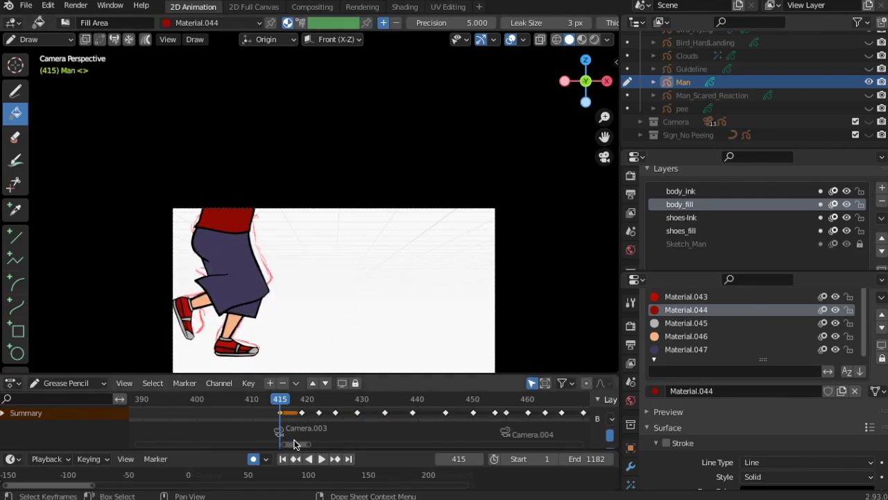
pyautogui.press('g')
pyautogui.click(371, 422)
pyautogui.moveTo(301, 401); pyautogui.dragTo(357, 399)
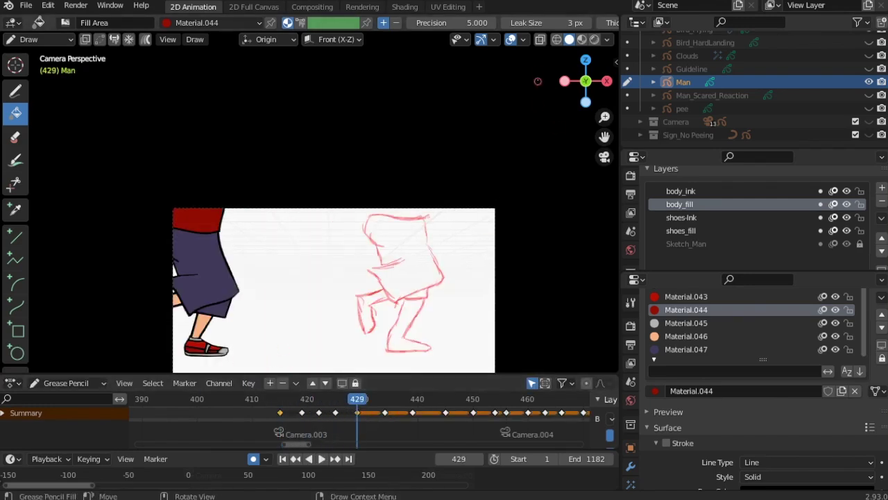
# Switch to Edit Mode and move the whole drawing on frame 429 onto the walking sketch with the Move tool.
pyautogui.click(38, 38)
pyautogui.click(42, 69)
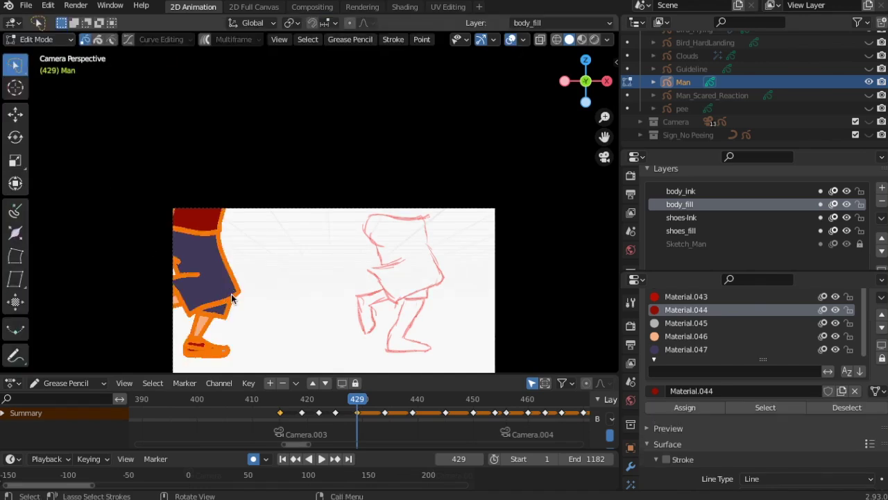
pyautogui.click(15, 114)
pyautogui.moveTo(232, 304); pyautogui.dragTo(439, 304)
# Duplicate the keyframe at frame 419 to frame 434 and move the whole drawing there onto the stride sketch.
pyautogui.click(301, 414)
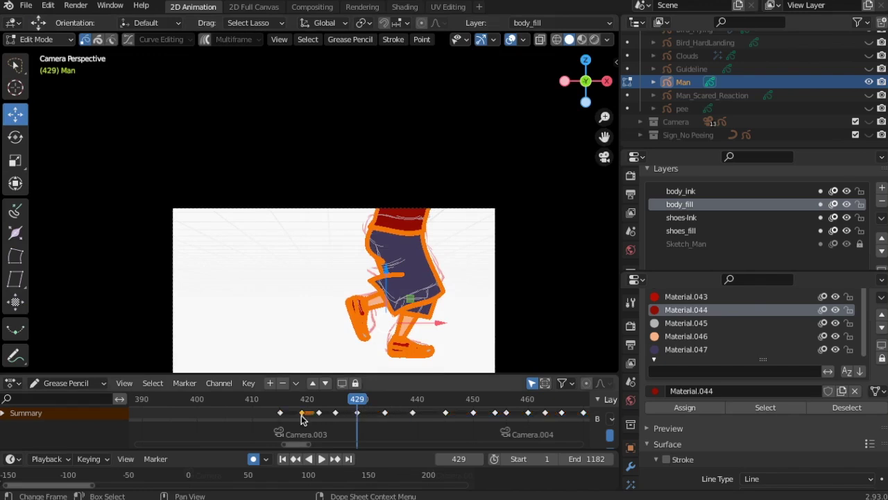
pyautogui.hotkey('shift', 'd')
pyautogui.click(382, 421)
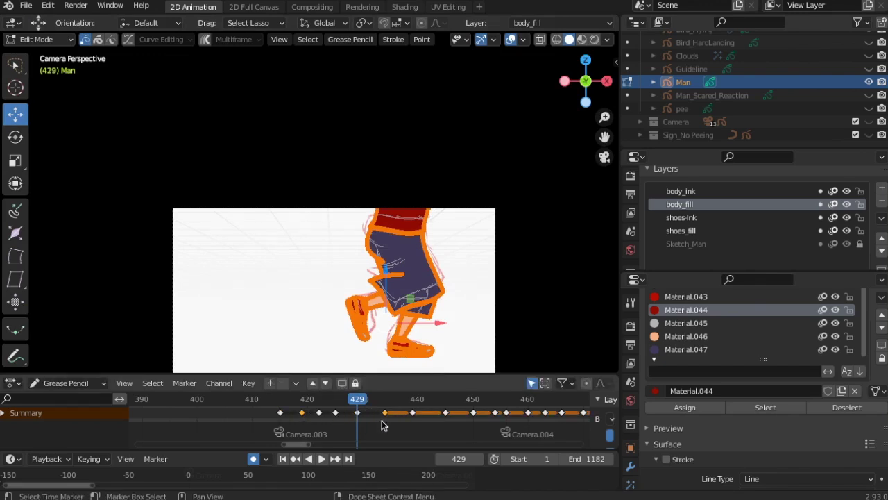
pyautogui.click(384, 400)
pyautogui.press('a')
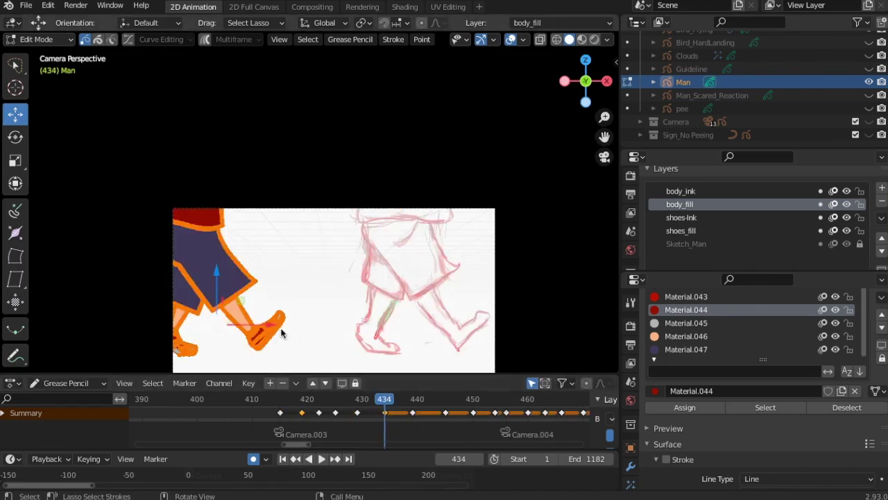
pyautogui.press('g')
pyautogui.click(489, 333)
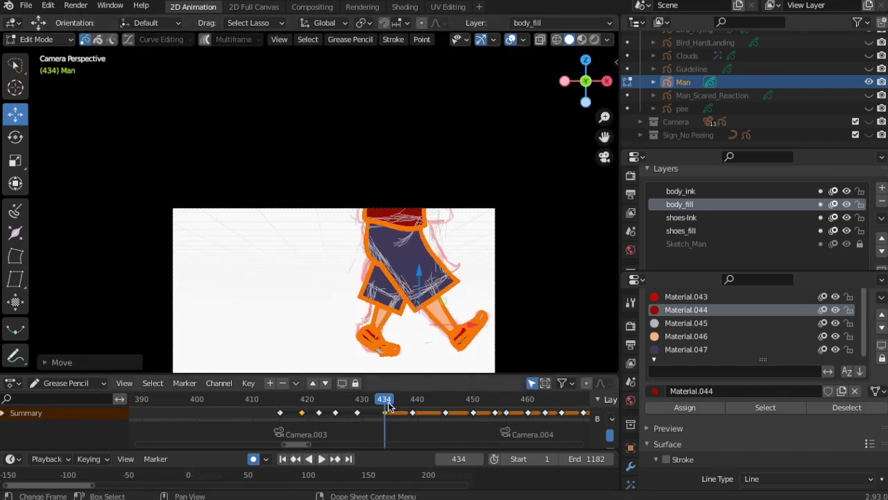
# Duplicate the keyframe at frame 422 to frame 439 and align the whole drawing there with its sketch.
pyautogui.moveTo(389, 400); pyautogui.dragTo(383, 414)
pyautogui.moveTo(317, 415); pyautogui.dragTo(316, 416)
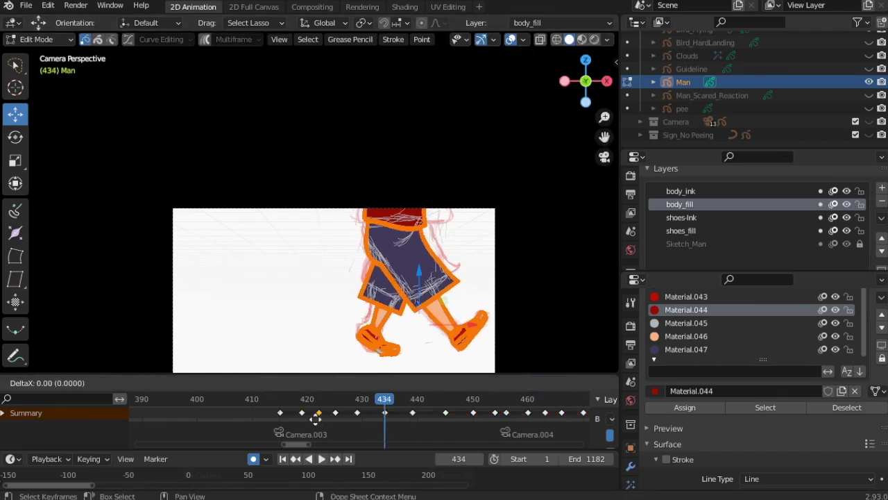
pyautogui.click(411, 419)
pyautogui.press('Up')
pyautogui.press('a')
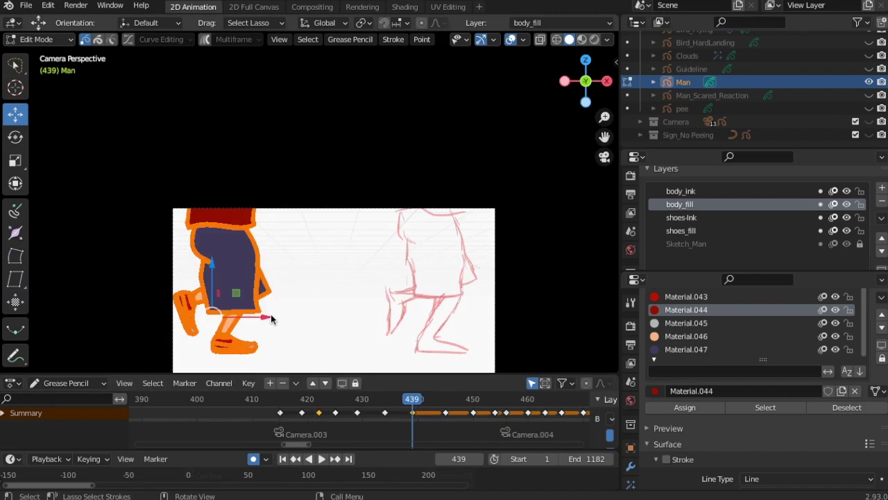
pyautogui.press('g')
pyautogui.click(476, 323)
# Duplicate the keyframe at frame 425 to frame 445 and move the whole drawing onto that frame's sketch.
pyautogui.press('space')
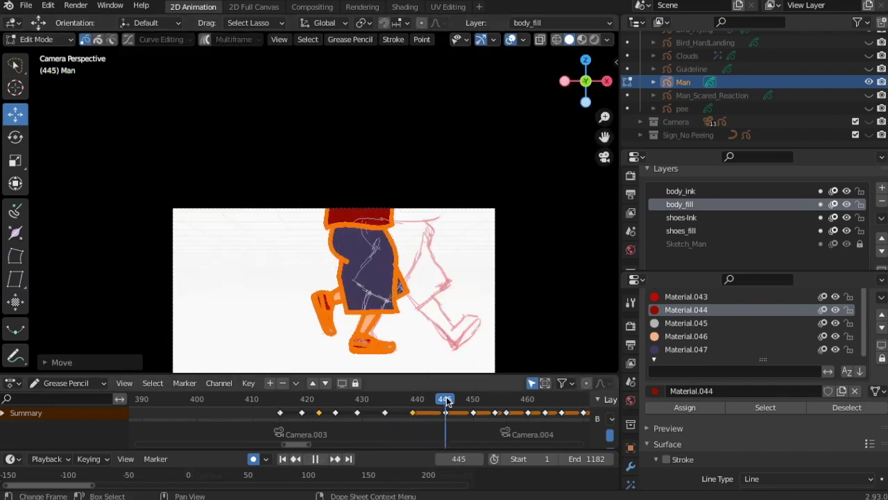
pyautogui.press('Escape')
pyautogui.hotkey('shift', 'd')
pyautogui.click(446, 418)
pyautogui.moveTo(415, 399)
pyautogui.mouseDown()
pyautogui.moveTo(535, 401)
pyautogui.moveTo(466, 401)
pyautogui.moveTo(450, 391)
pyautogui.mouseUp()
pyautogui.press('a')
pyautogui.press('g')
pyautogui.click(455, 319)
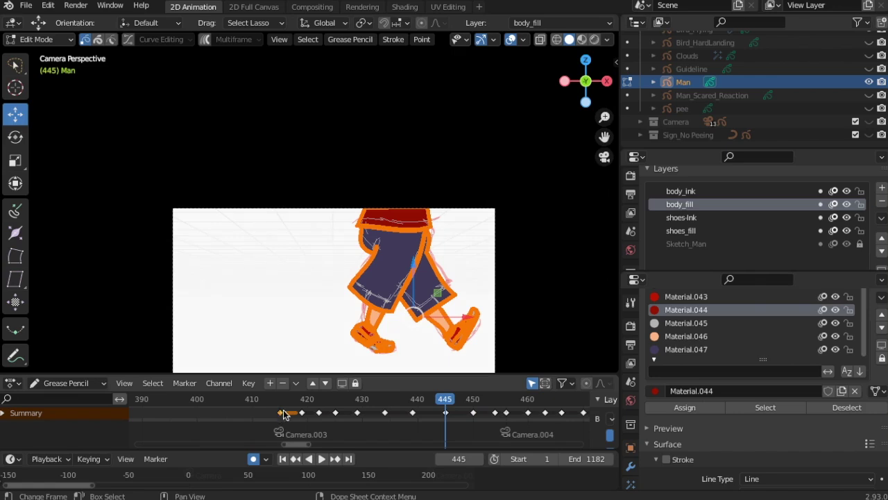
# Try reusing the frame 415 pose by duplicating its keyframe to frame 450 and going to that frame.
pyautogui.hotkey('shift', 'd')
pyautogui.click(474, 427)
pyautogui.press('g')
pyautogui.click(466, 424)
pyautogui.click(448, 403)
pyautogui.moveTo(449, 403); pyautogui.dragTo(472, 401)
pyautogui.scroll(-1, 214, 322)
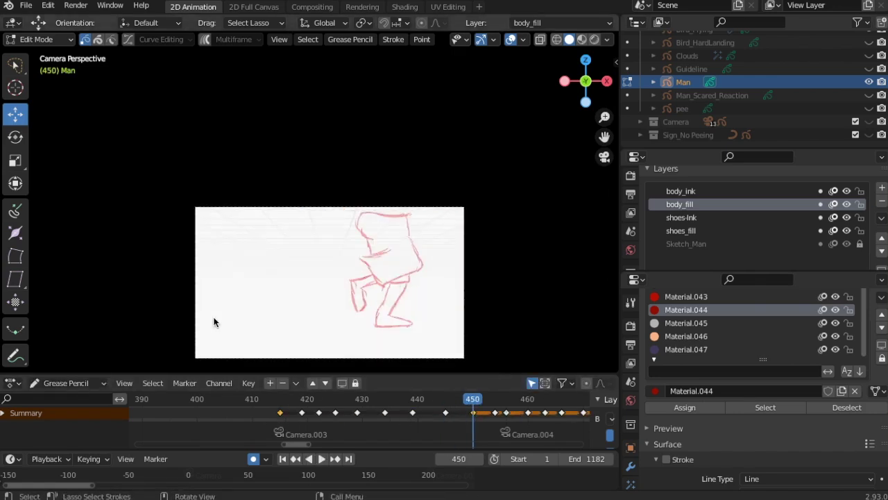
# Undo the keyframe duplication from frame 415 and the attempts that followed it.
pyautogui.moveTo(472, 400); pyautogui.dragTo(351, 414)
pyautogui.click(445, 422)
pyautogui.moveTo(300, 401); pyautogui.dragTo(444, 392)
pyautogui.hotkey('ctrl', 'z')
pyautogui.hotkey('ctrl', 'z')
pyautogui.hotkey('ctrl', 'z')
pyautogui.hotkey('ctrl', 'z')
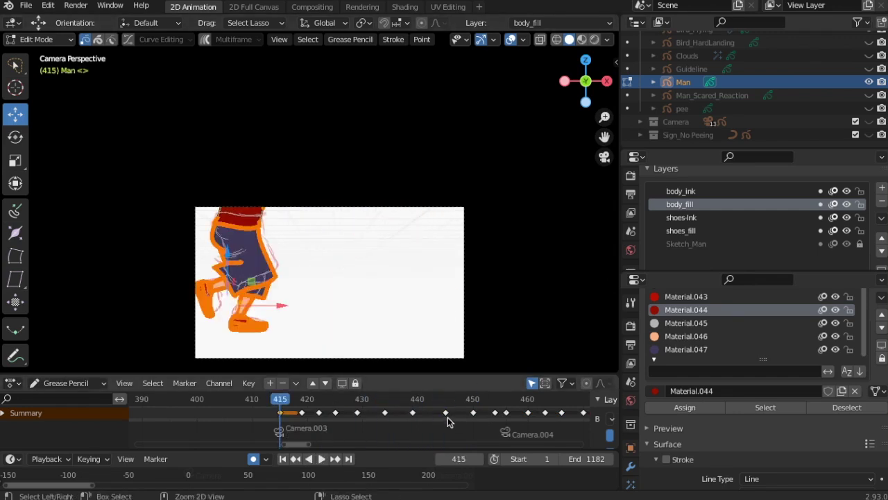
pyautogui.hotkey('ctrl', 'z')
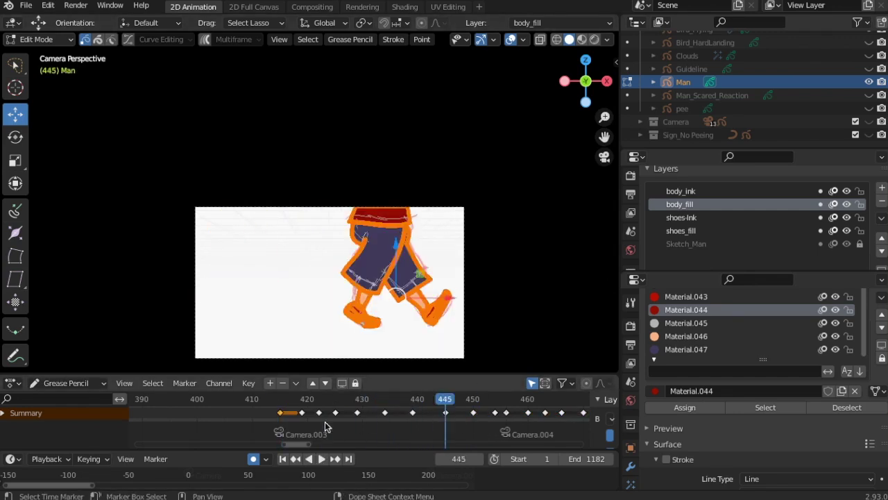
pyautogui.hotkey('ctrl', 'z')
pyautogui.scroll(2, 444, 356)
pyautogui.scroll(-2, 444, 355)
pyautogui.moveTo(445, 401); pyautogui.dragTo(358, 407)
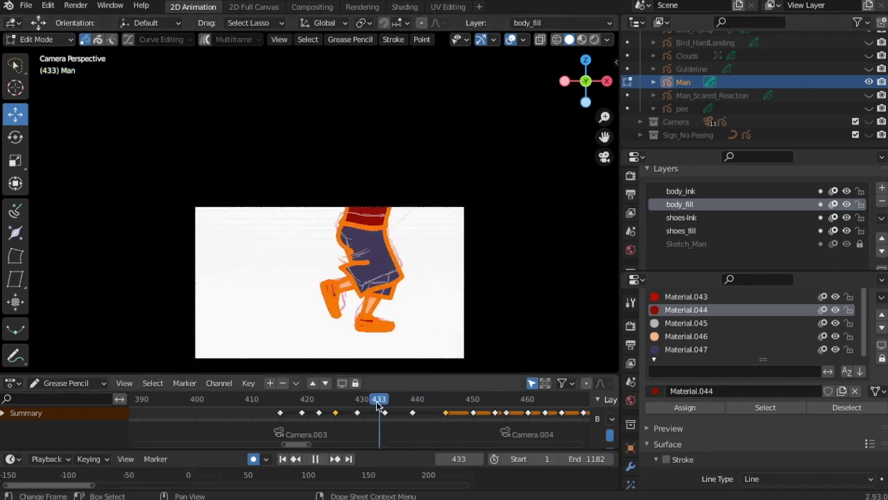
pyautogui.click(358, 413)
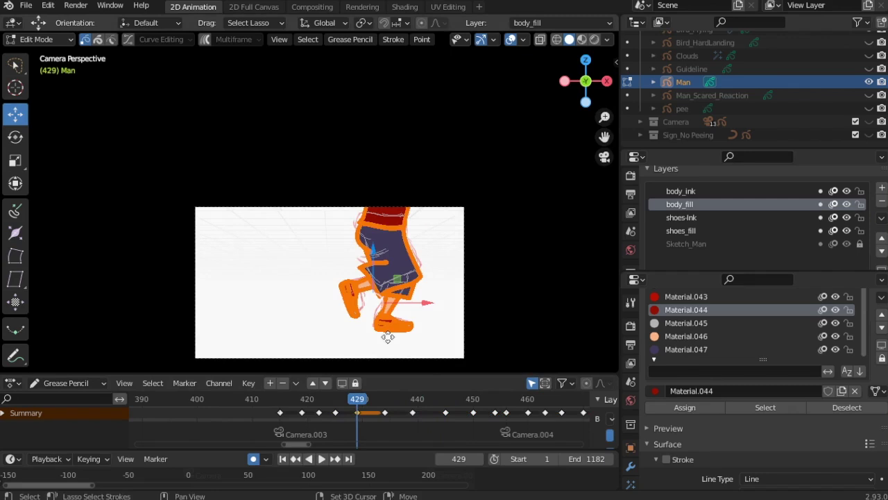
pyautogui.press('g')
pyautogui.rightClick(418, 342)
pyautogui.hotkey('ctrl', 'z')
pyautogui.hotkey('ctrl', 'z')
# Try duplicating the keyframe at frame 429 to frame 450, shifting the copy on to frame 454.
pyautogui.moveTo(453, 400); pyautogui.dragTo(359, 418)
pyautogui.click(358, 414)
pyautogui.press('g')
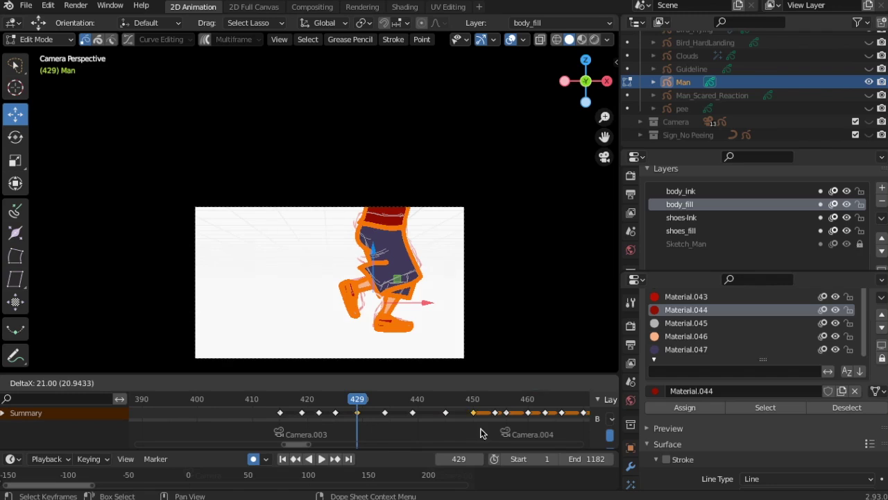
pyautogui.click(481, 429)
pyautogui.press('g')
pyautogui.click(516, 414)
# Try moving the copied drawing on frame 454 towards its sketch, and undo the move and the keyframe copy.
pyautogui.press('space')
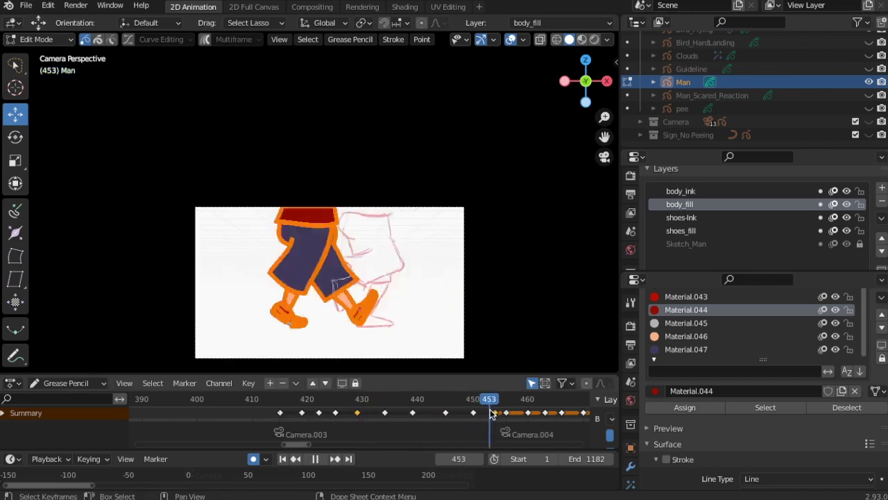
pyautogui.press('space')
pyautogui.press('g')
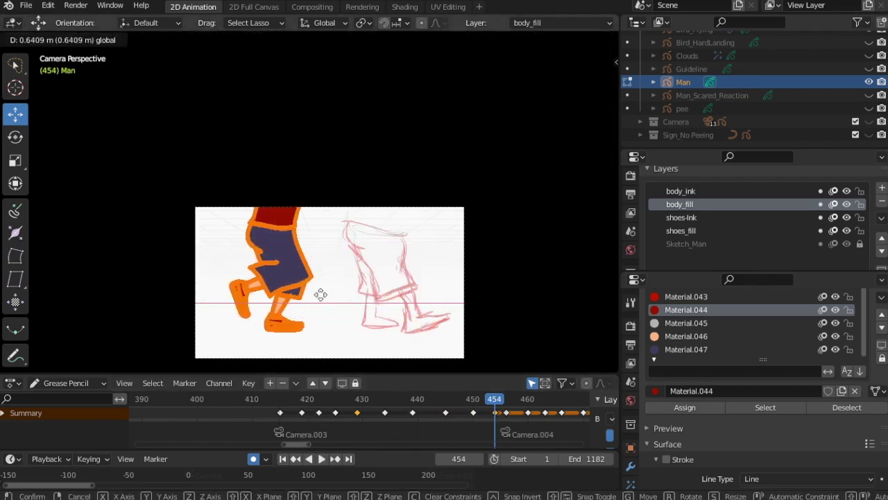
pyautogui.click(443, 305)
pyautogui.moveTo(494, 401); pyautogui.dragTo(436, 397)
pyautogui.hotkey('ctrl', 'z')
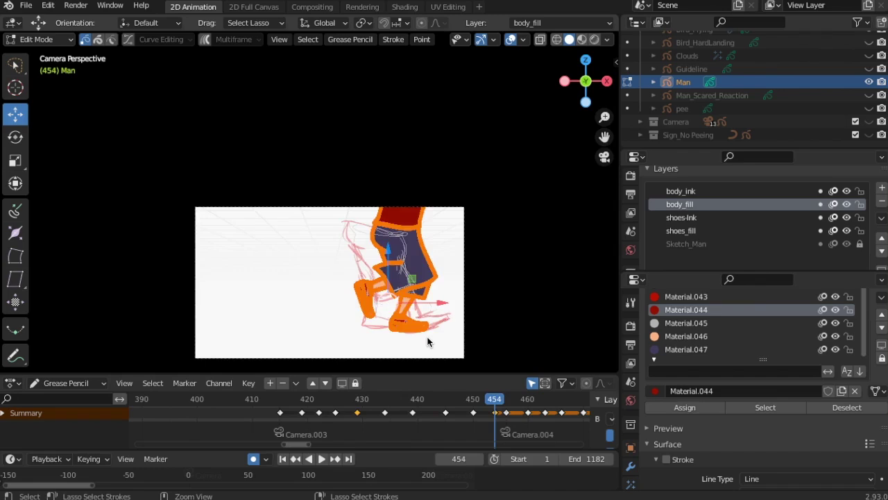
pyautogui.hotkey('ctrl', 'z')
pyautogui.hotkey('ctrl', 'z')
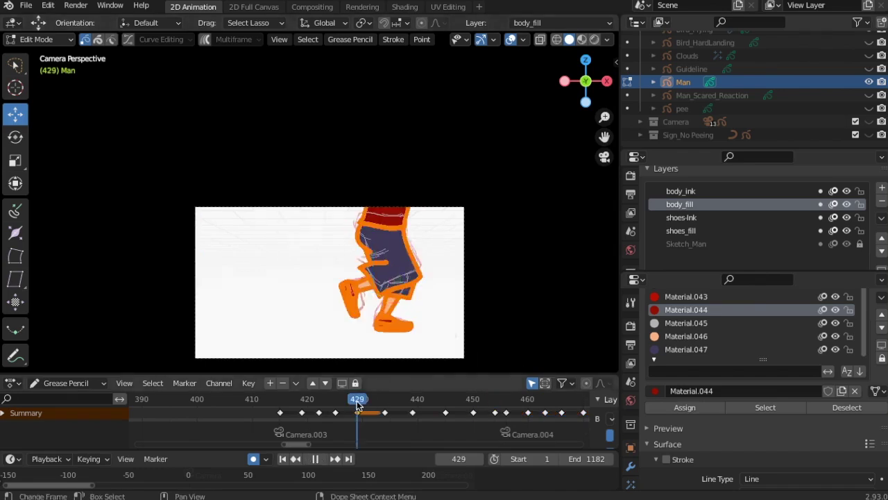
# Switch to the front view, go to frame 450 and duplicate the keyframe at frame 415 there.
pyautogui.click(282, 401)
pyautogui.press('space')
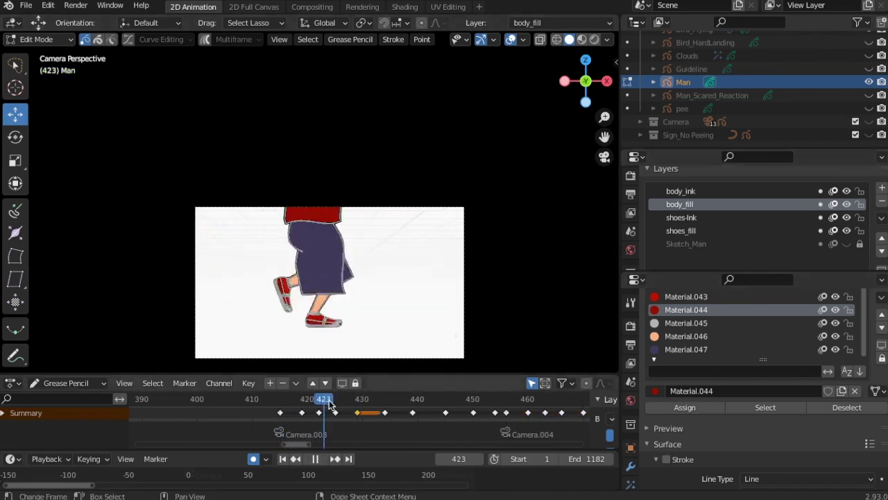
pyautogui.moveTo(474, 415); pyautogui.dragTo(505, 415)
pyautogui.press('space')
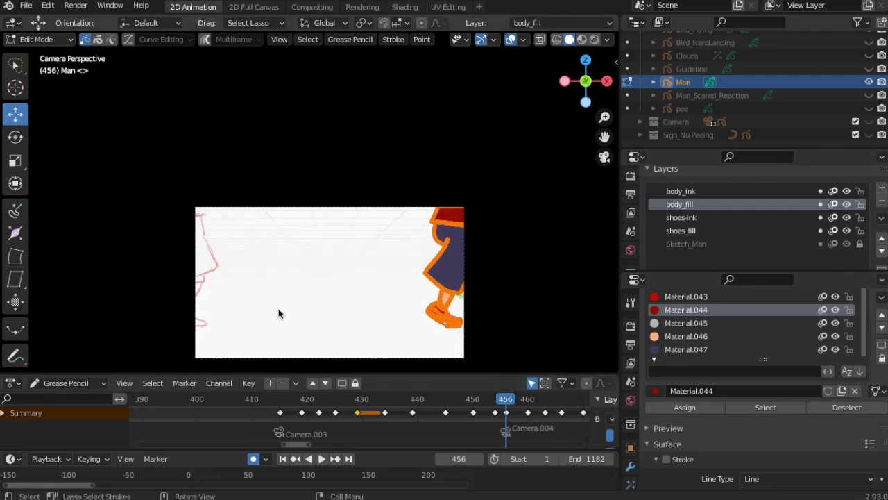
pyautogui.press('KP_1')
pyautogui.moveTo(395, 397); pyautogui.dragTo(475, 432)
pyautogui.click(281, 415)
pyautogui.hotkey('shift', 'd')
pyautogui.click(473, 421)
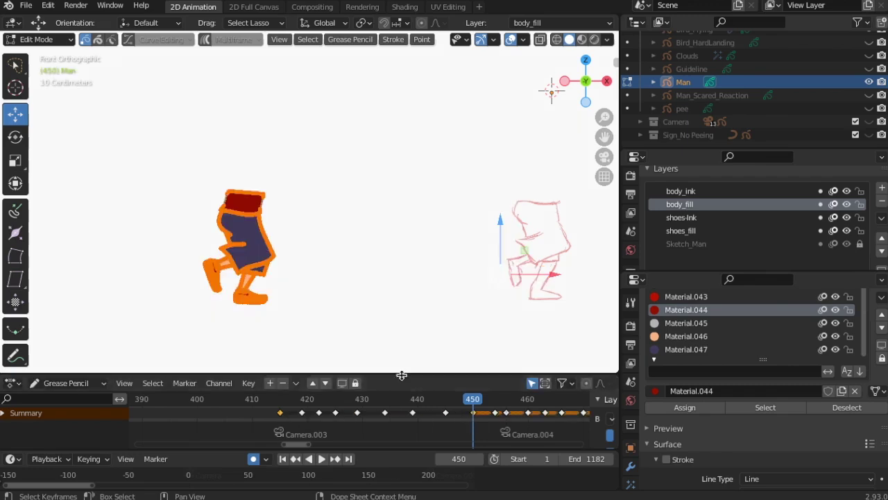
# Undo the partial move on frame 450, select the whole drawing including the shirt fill, and move it onto the sketch.
pyautogui.moveTo(545, 277); pyautogui.dragTo(759, 277)
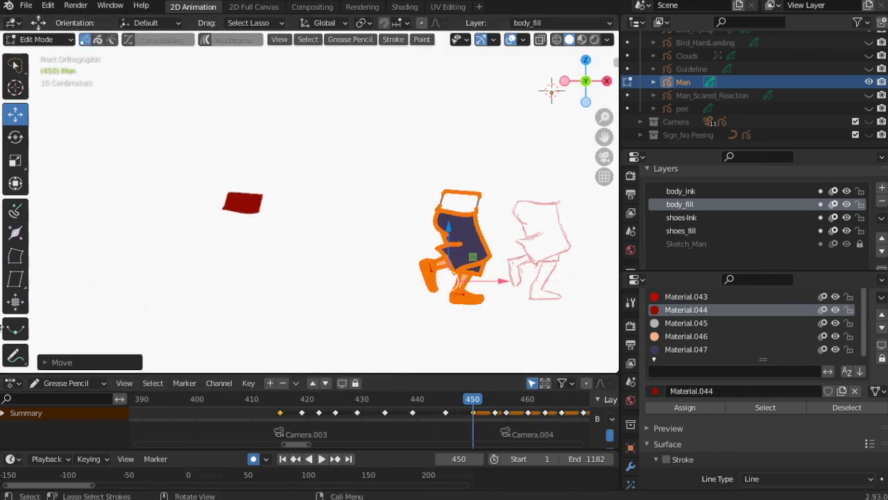
pyautogui.hotkey('ctrl', 'z')
pyautogui.press('a')
pyautogui.moveTo(309, 278); pyautogui.dragTo(587, 289)
# Duplicate the keyframe at frame 419 to frame 454 and move the whole stride drawing onto the sketch.
pyautogui.press('space')
pyautogui.keyDown('shift'); pyautogui.moveTo(532, 342); pyautogui.dragTo(310, 347, button='middle'); pyautogui.keyUp('shift')
pyautogui.click(303, 416)
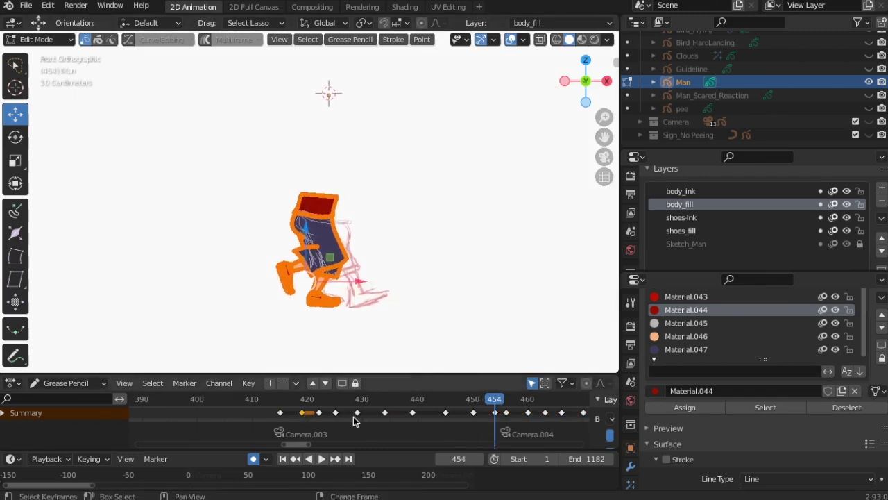
pyautogui.press('g')
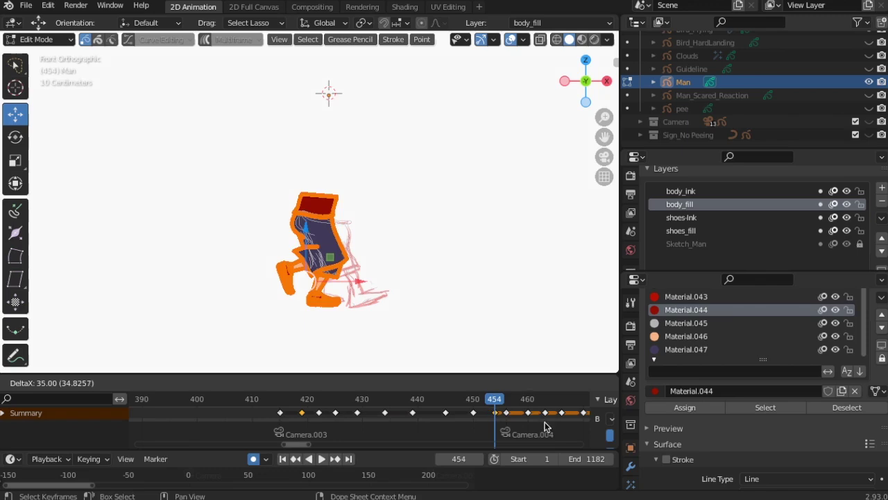
pyautogui.click(544, 426)
pyautogui.press('a')
pyautogui.moveTo(155, 269)
pyautogui.mouseDown()
pyautogui.moveTo(478, 273)
pyautogui.moveTo(390, 277)
pyautogui.mouseUp()
pyautogui.click(391, 276)
# Return to frame 415 and duplicate its keyframe to frame 456.
pyautogui.press('space')
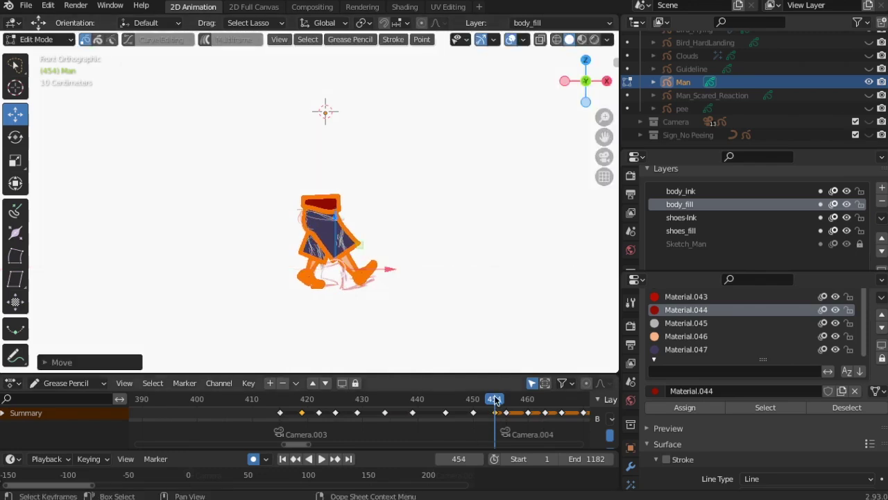
pyautogui.moveTo(504, 400)
pyautogui.mouseDown()
pyautogui.moveTo(279, 414)
pyautogui.moveTo(507, 417)
pyautogui.moveTo(280, 413)
pyautogui.mouseUp()
pyautogui.press('space')
pyautogui.click(281, 413)
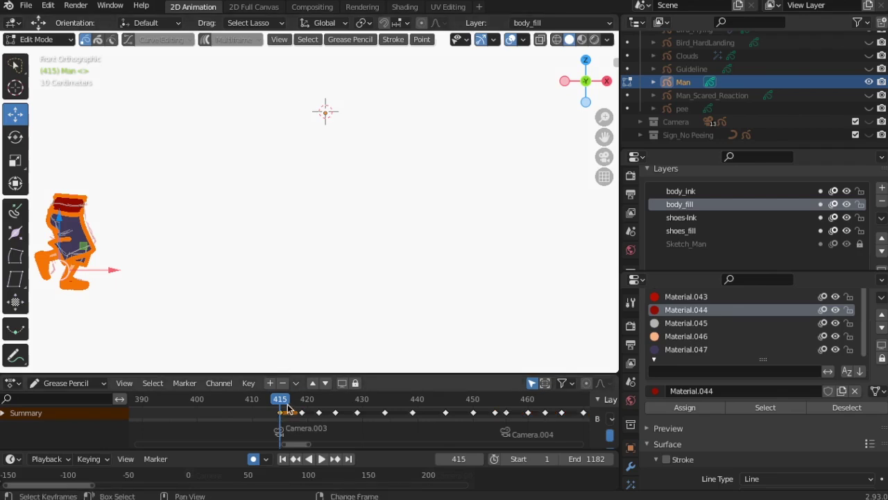
pyautogui.press('g')
pyautogui.click(512, 427)
# Go to frame 460 and duplicate the wide-stride pose keyframe onto it.
pyautogui.moveTo(280, 402); pyautogui.dragTo(527, 433)
pyautogui.hotkey('shift', 'd')
pyautogui.click(530, 430)
# Duplicate the keyframe at frame 422 to frame 463 and the keyframe at frame 425 to frame 466.
pyautogui.click(318, 414)
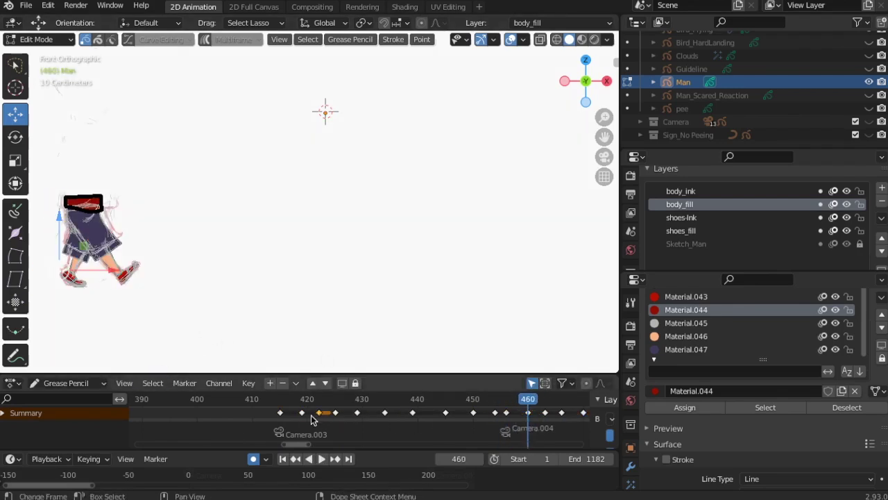
pyautogui.press('space')
pyautogui.hotkey('shift', 'd')
pyautogui.click(544, 426)
pyautogui.press('space')
pyautogui.hotkey('shift', 'd')
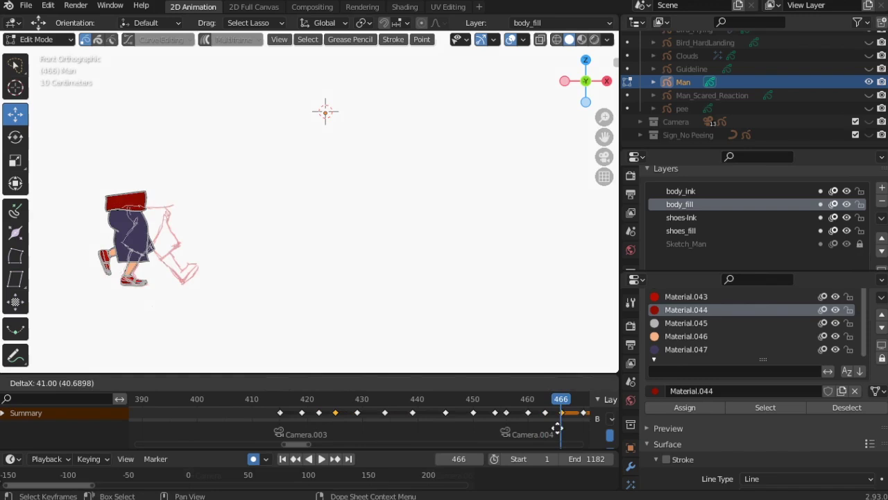
pyautogui.click(559, 428)
# Go to frame 470 and duplicate the keyframe at frame 429 onto it.
pyautogui.moveTo(531, 439); pyautogui.dragTo(318, 403, button='middle')
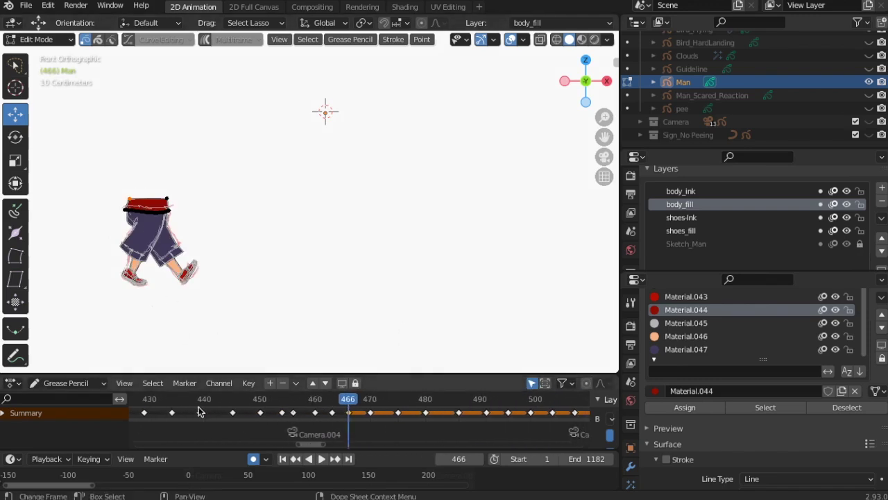
pyautogui.scroll(-2, 238, 432)
pyautogui.moveTo(361, 400); pyautogui.dragTo(365, 400)
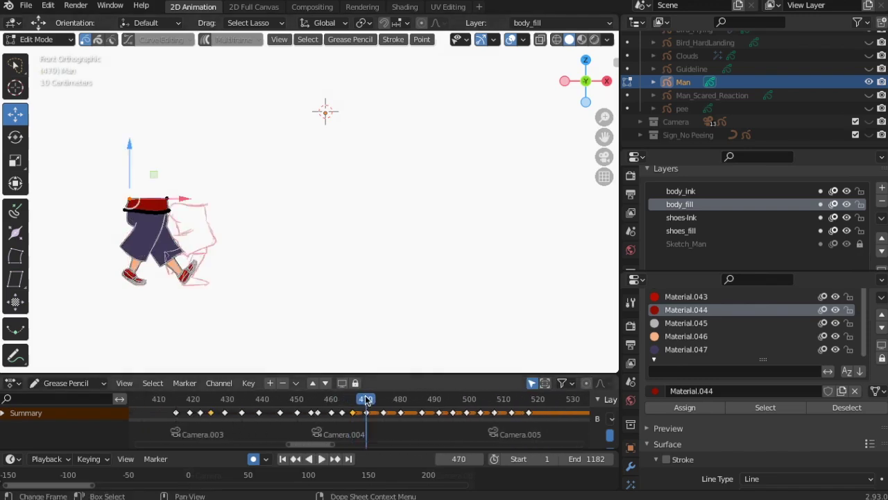
pyautogui.moveTo(224, 416); pyautogui.dragTo(226, 420)
pyautogui.click(367, 425)
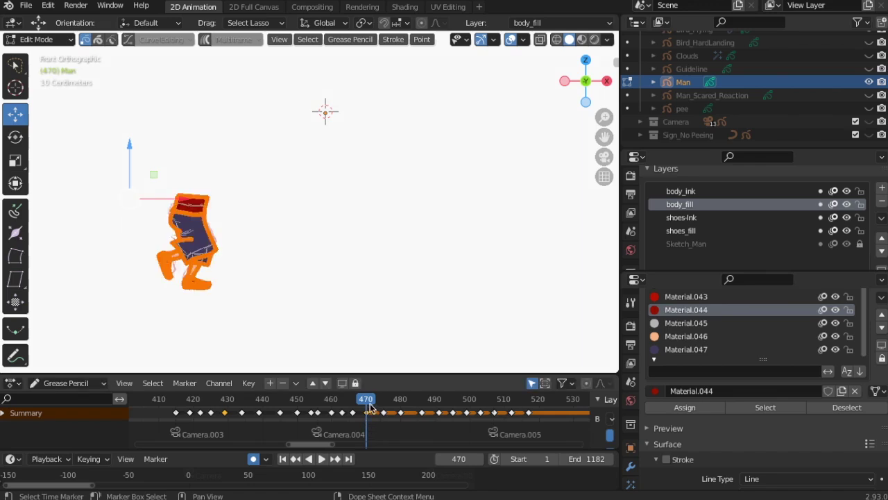
# Duplicate the keyframe at frame 434 to frame 475 and the keyframe at frame 439 to frame 480.
pyautogui.click(384, 400)
pyautogui.moveTo(242, 413); pyautogui.dragTo(244, 418)
pyautogui.click(382, 427)
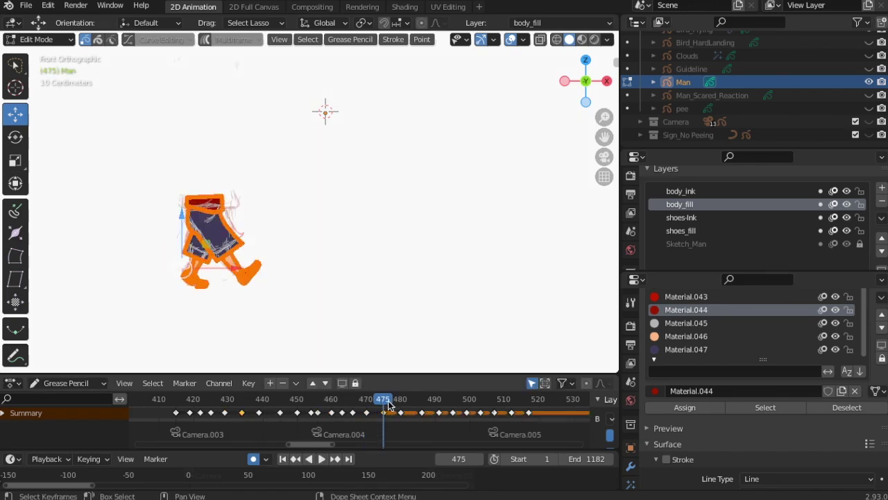
pyautogui.press('space')
pyautogui.moveTo(264, 414)
pyautogui.mouseDown()
pyautogui.moveTo(406, 428)
pyautogui.moveTo(411, 416)
pyautogui.mouseUp()
pyautogui.press('space')
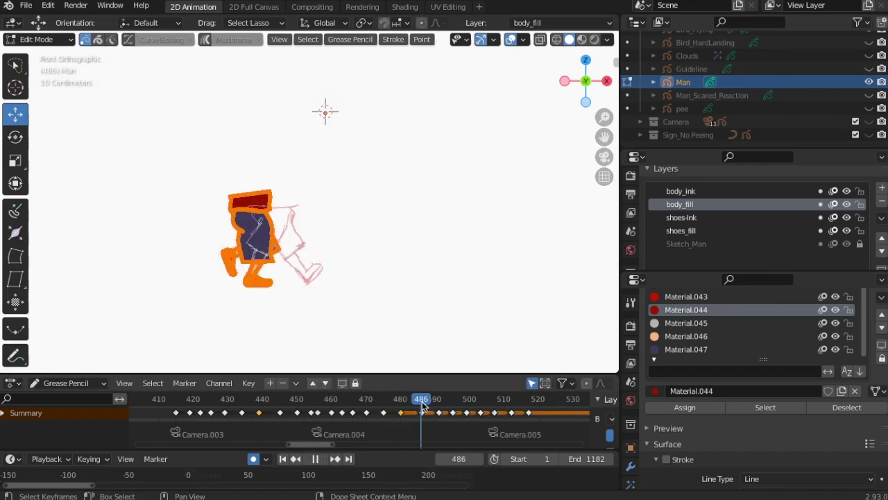
# Duplicate the keyframe at frame 445 to frame 486 and the keyframe at frame 450 to frame 491.
pyautogui.click(281, 417)
pyautogui.hotkey('shift', 'd')
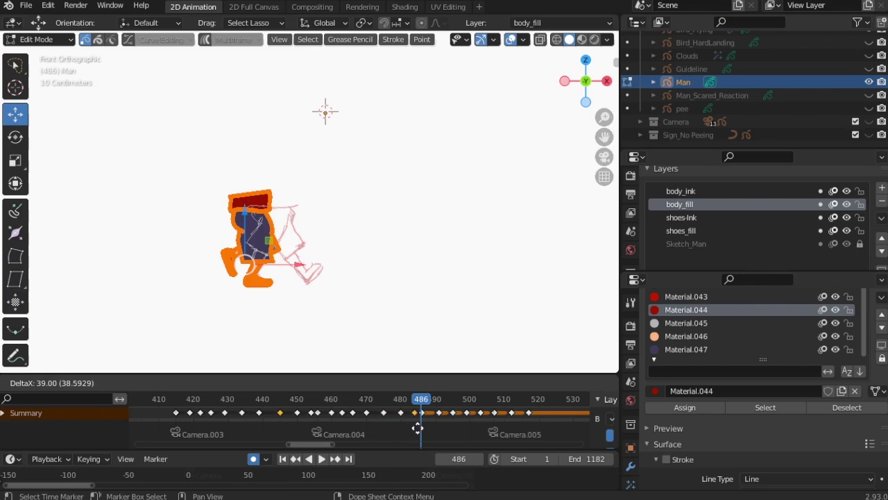
pyautogui.click(422, 426)
pyautogui.click(439, 403)
pyautogui.click(420, 413)
pyautogui.moveTo(297, 416); pyautogui.dragTo(439, 431)
# Duplicate the keyframe at frame 454 to frame 495 and delete the leftover pose at frame 499.
pyautogui.click(452, 400)
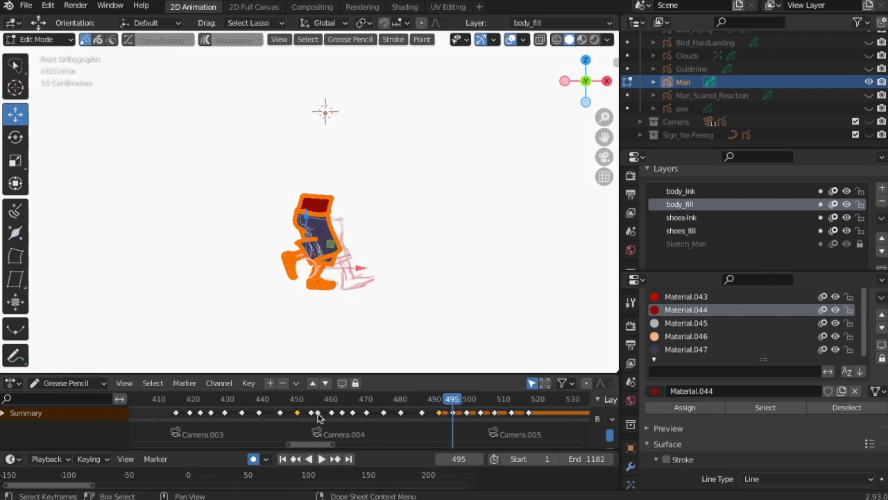
pyautogui.moveTo(312, 416); pyautogui.dragTo(365, 421)
pyautogui.click(438, 423)
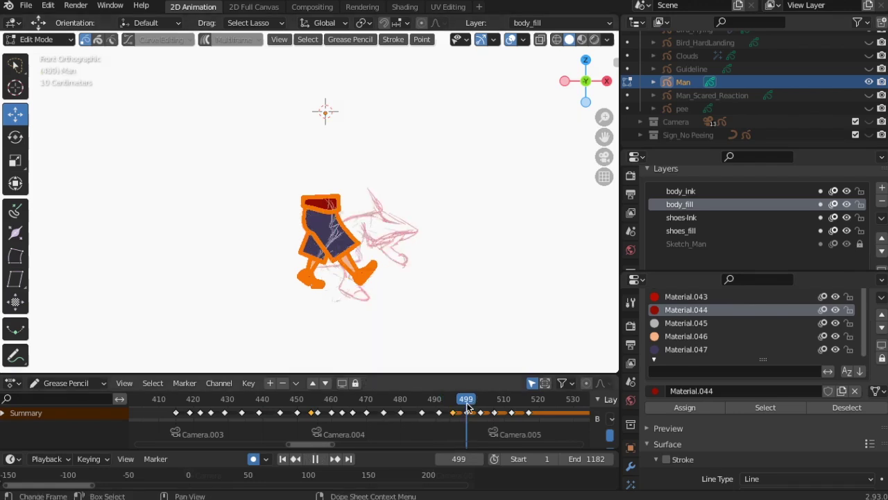
pyautogui.press('x')
pyautogui.click(355, 214)
# Turn off auto-keying and play back the walk from frame 415 in the 2D Full Canvas workspace, ending back at frame 1.
pyautogui.click(176, 398)
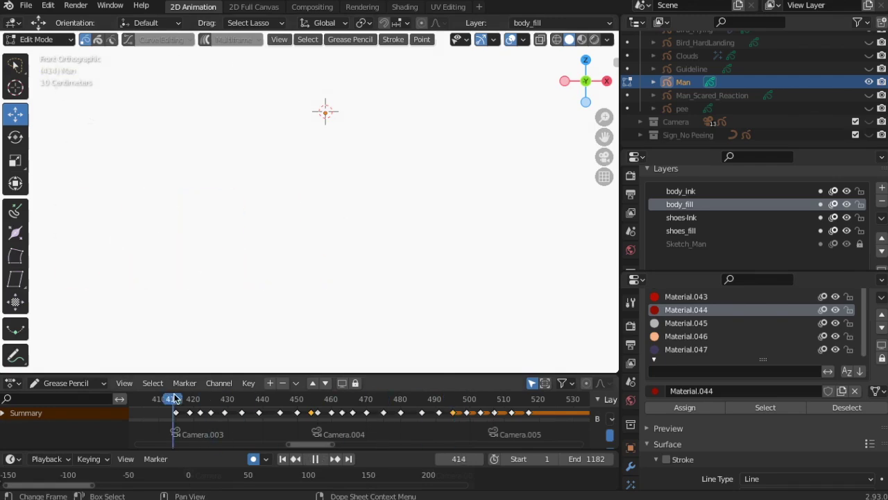
pyautogui.click(253, 458)
pyautogui.click(254, 6)
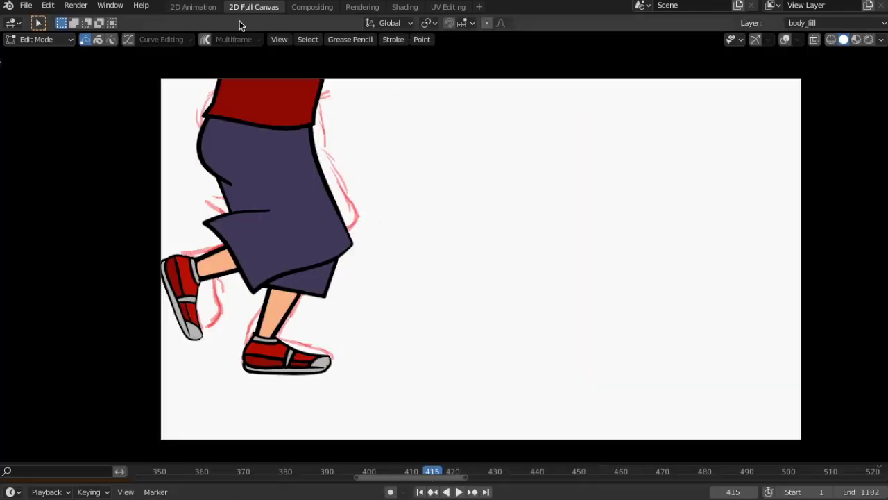
pyautogui.scroll(-3, 384, 405)
pyautogui.click(455, 491)
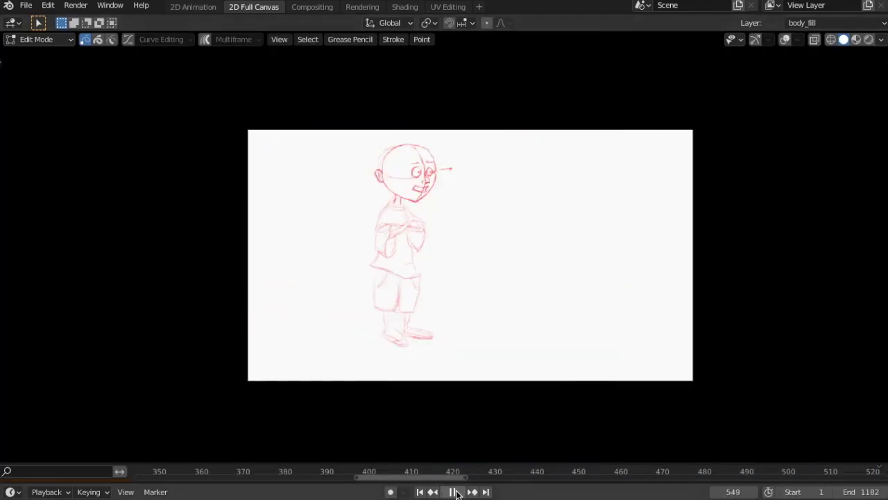
pyautogui.click(453, 491)
pyautogui.hotkey('shift', 'Left')
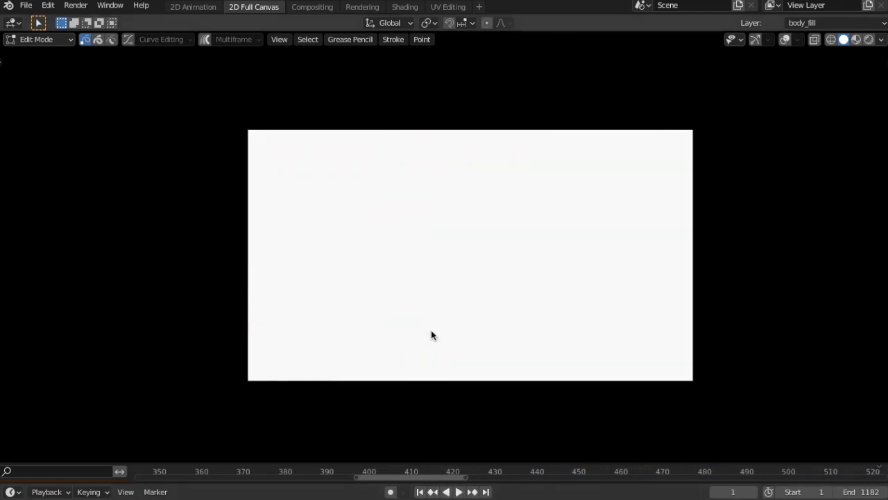
# Save the project file.
pyautogui.click(27, 5)
pyautogui.click(49, 91)
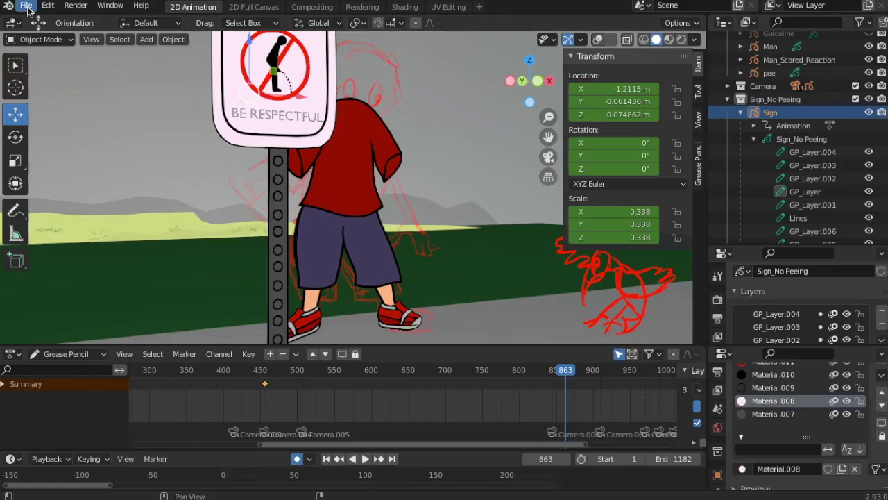
pyautogui.click(28, 10)
pyautogui.click(38, 95)
# Show the scene with rendered shading in the 2D Full Canvas workspace and turn off auto-keying.
pyautogui.click(259, 9)
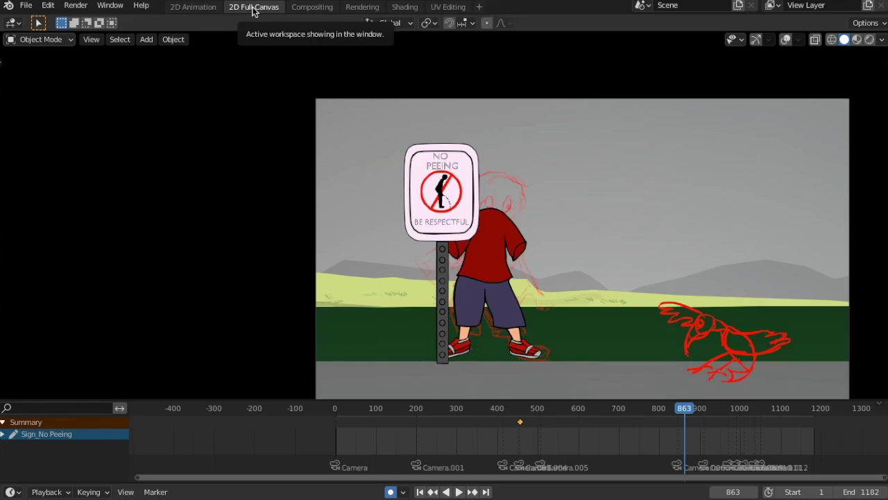
pyautogui.click(871, 40)
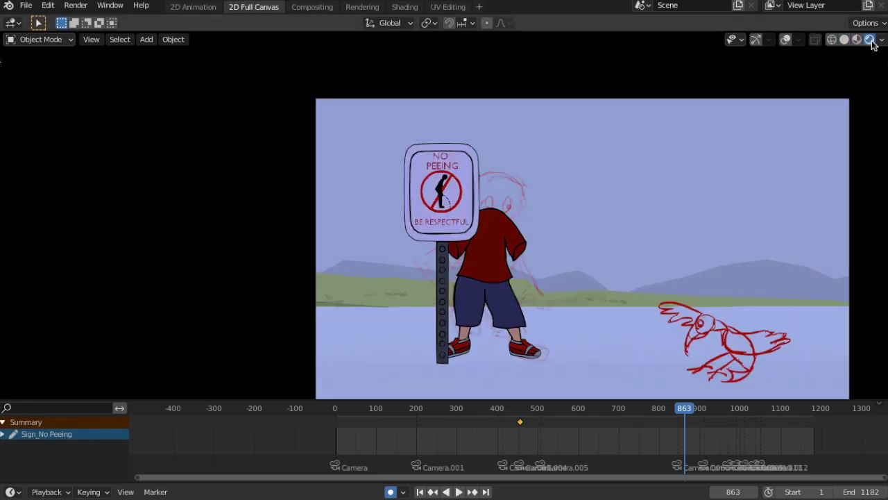
pyautogui.click(394, 496)
# Go to the first frame, center the camera view in an enlarged viewport and play the whole animation.
pyautogui.click(421, 493)
pyautogui.keyDown('shift'); pyautogui.moveTo(509, 218); pyautogui.dragTo(356, 186, button='middle'); pyautogui.keyUp('shift')
pyautogui.scroll(2, 372, 186)
pyautogui.scroll(-1, 371, 186)
pyautogui.moveTo(496, 400); pyautogui.dragTo(495, 463)
pyautogui.press('space')
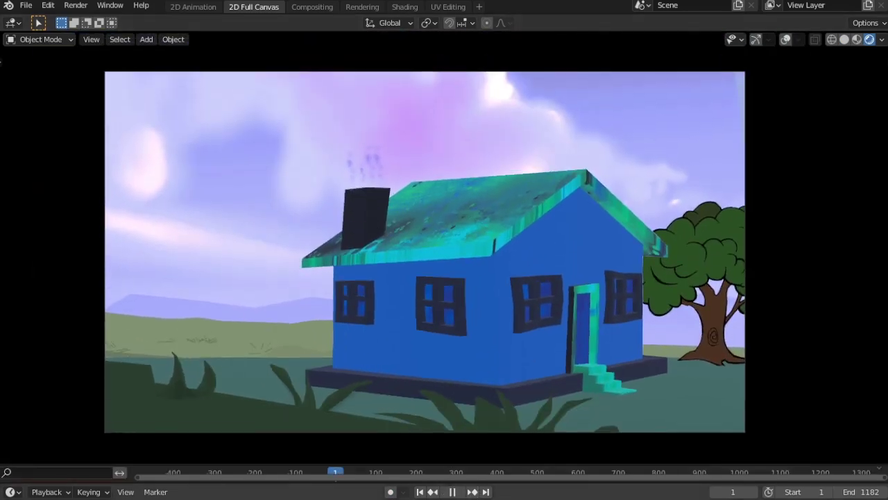